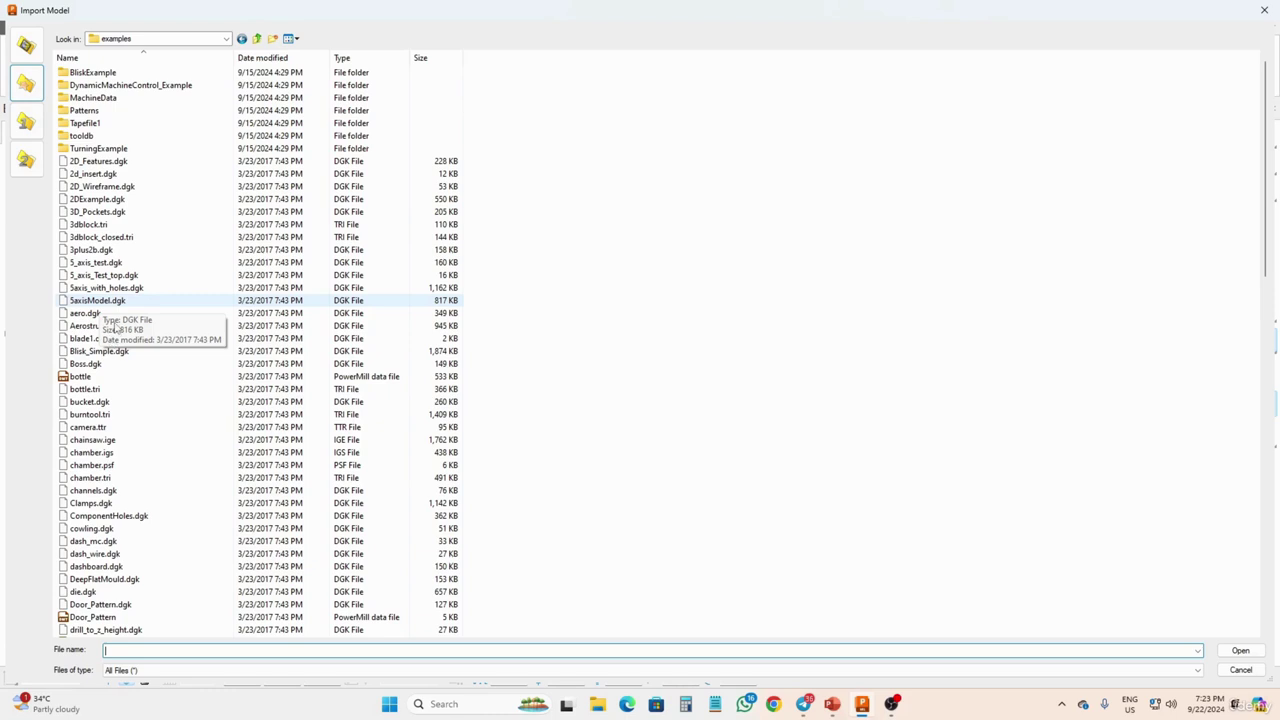
Step: Import the Blisk_Simple.dgk model from the examples folder
left_click(101, 352)
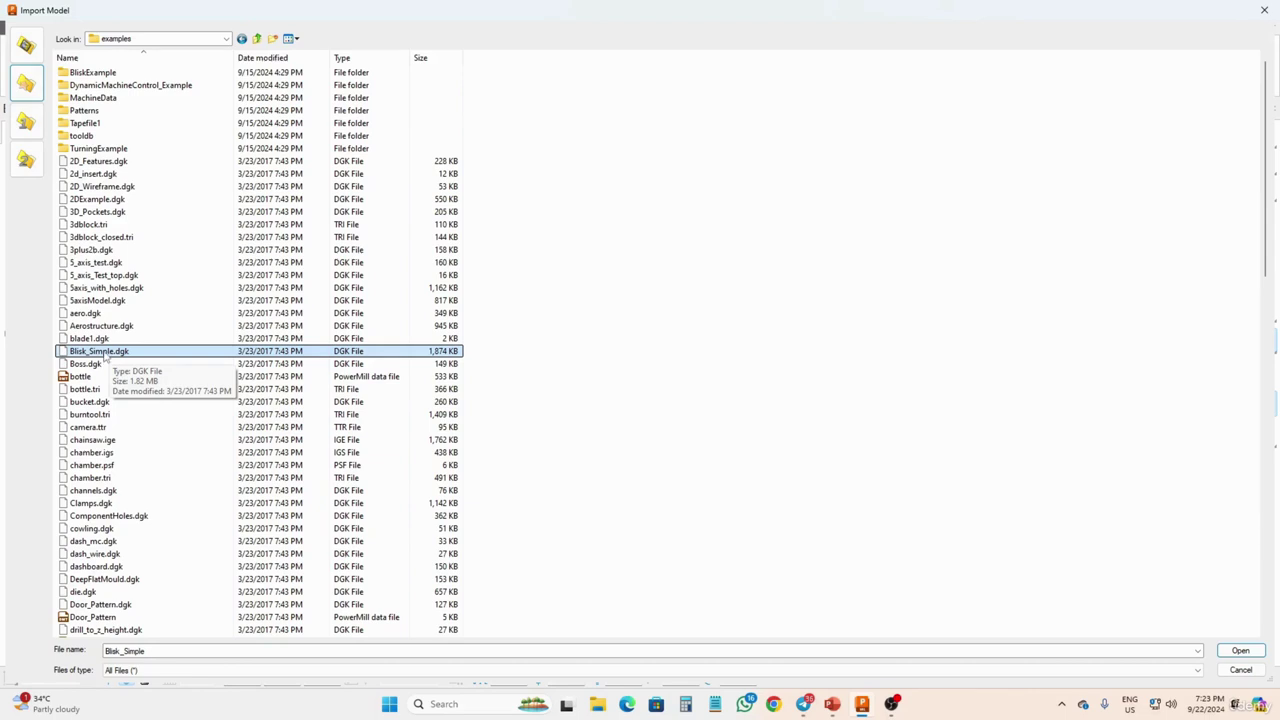
left_click(100, 352)
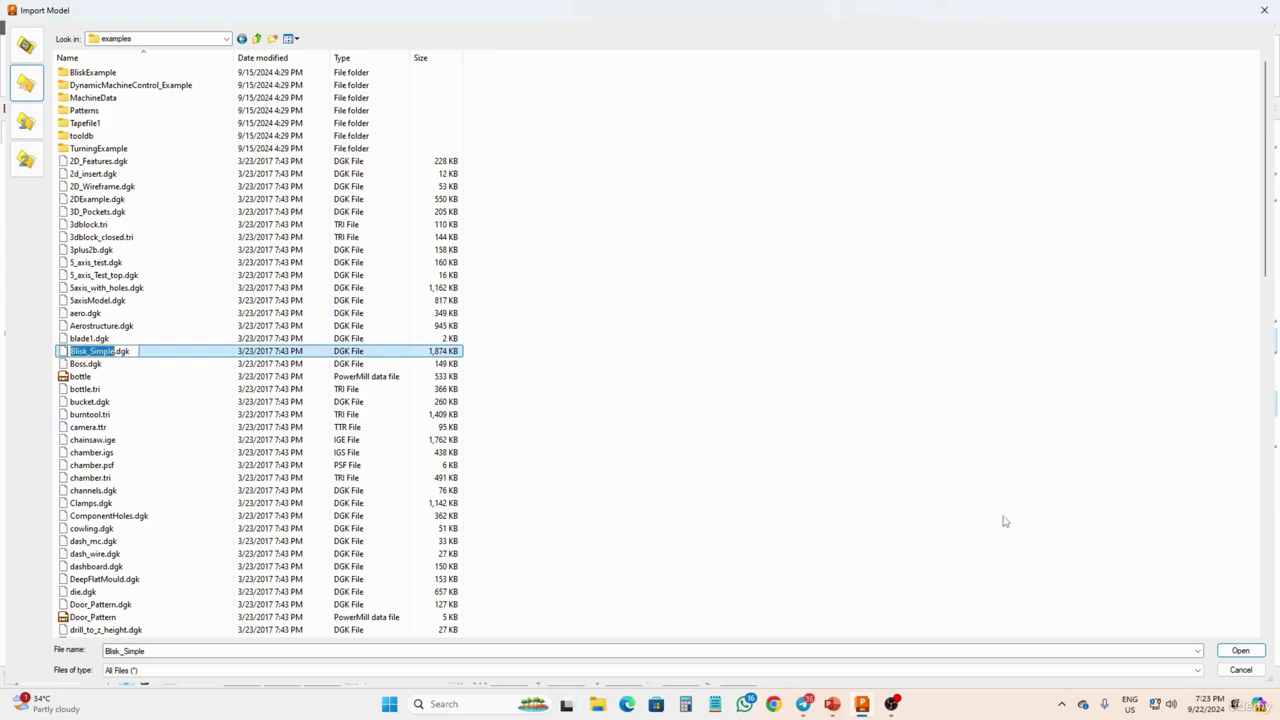
left_click(1226, 652)
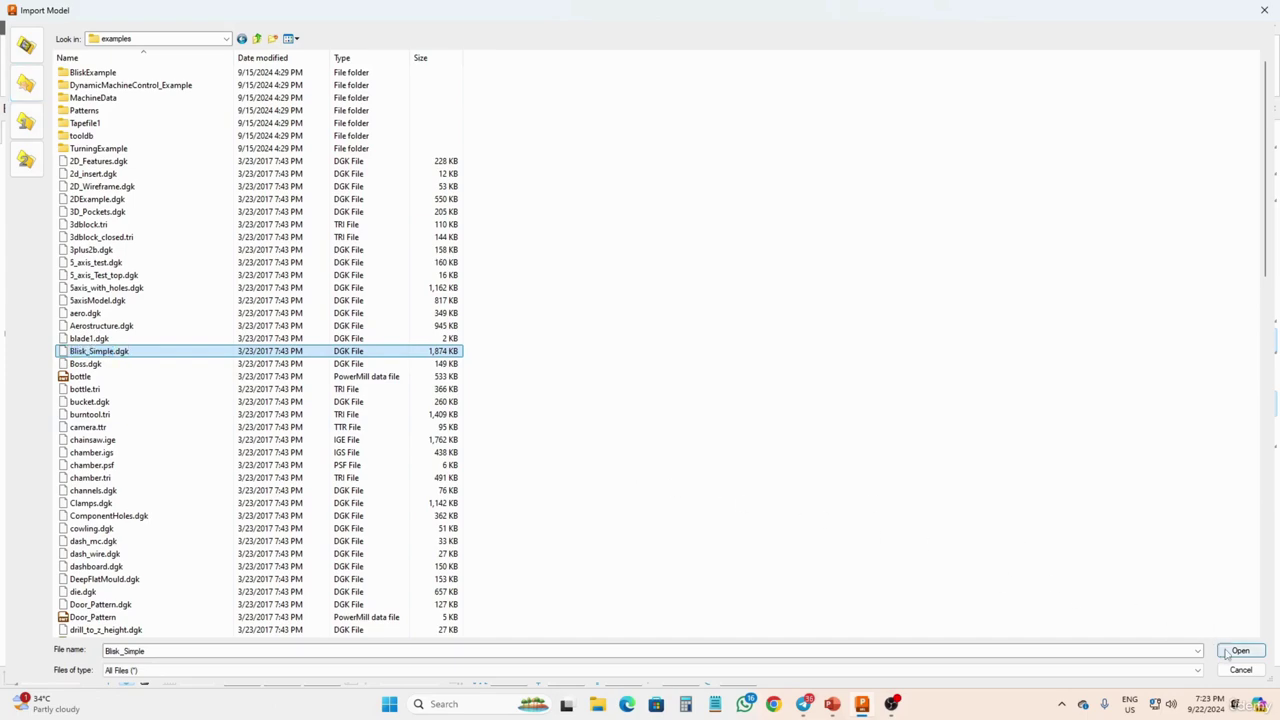
left_click(1238, 651)
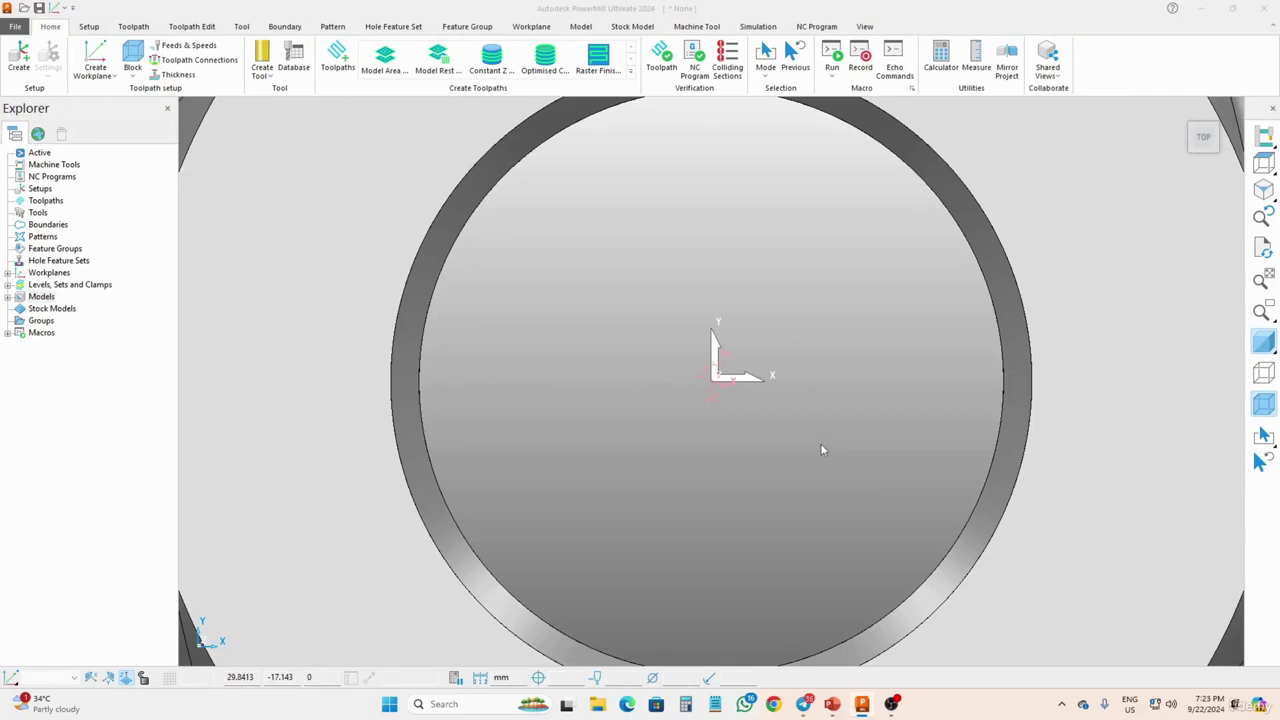
Step: List the model's levels under Levels, Sets and Clamps and hide the Shroud level so the blades are exposed
scroll(792, 433, "down", 4)
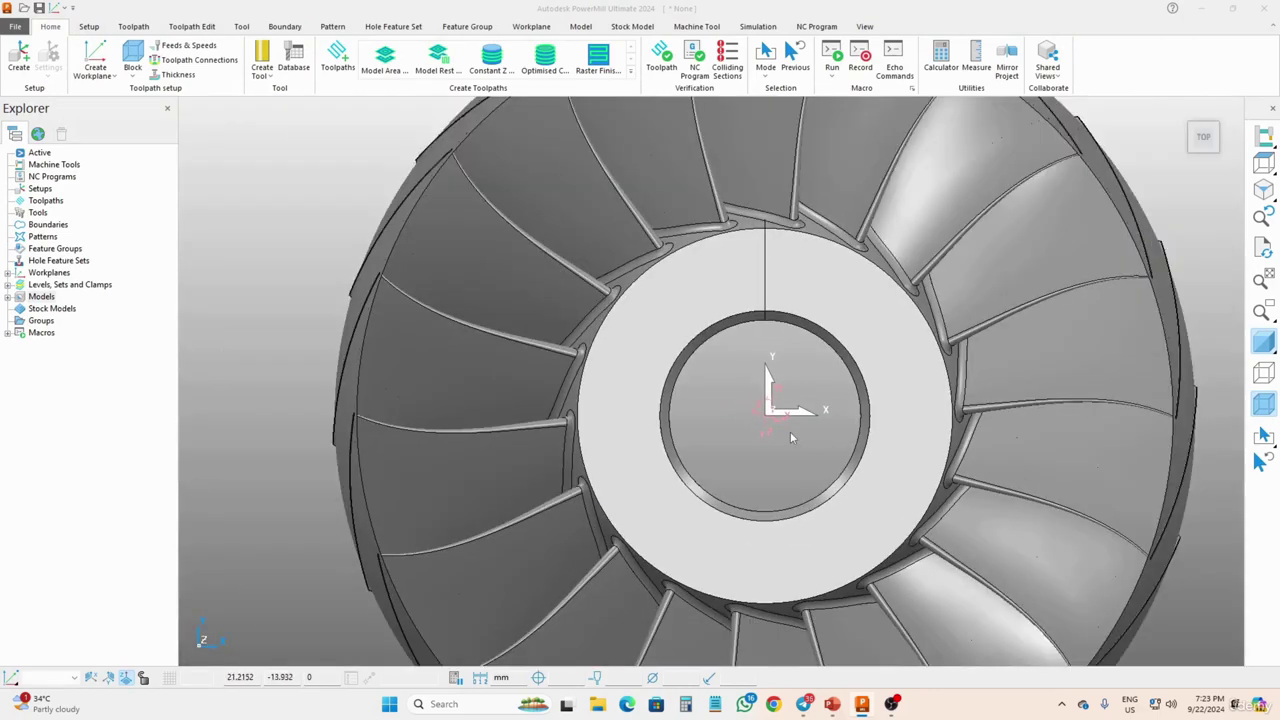
scroll(792, 437, "down", 3)
middle_click_drag(794, 434, 531, 383)
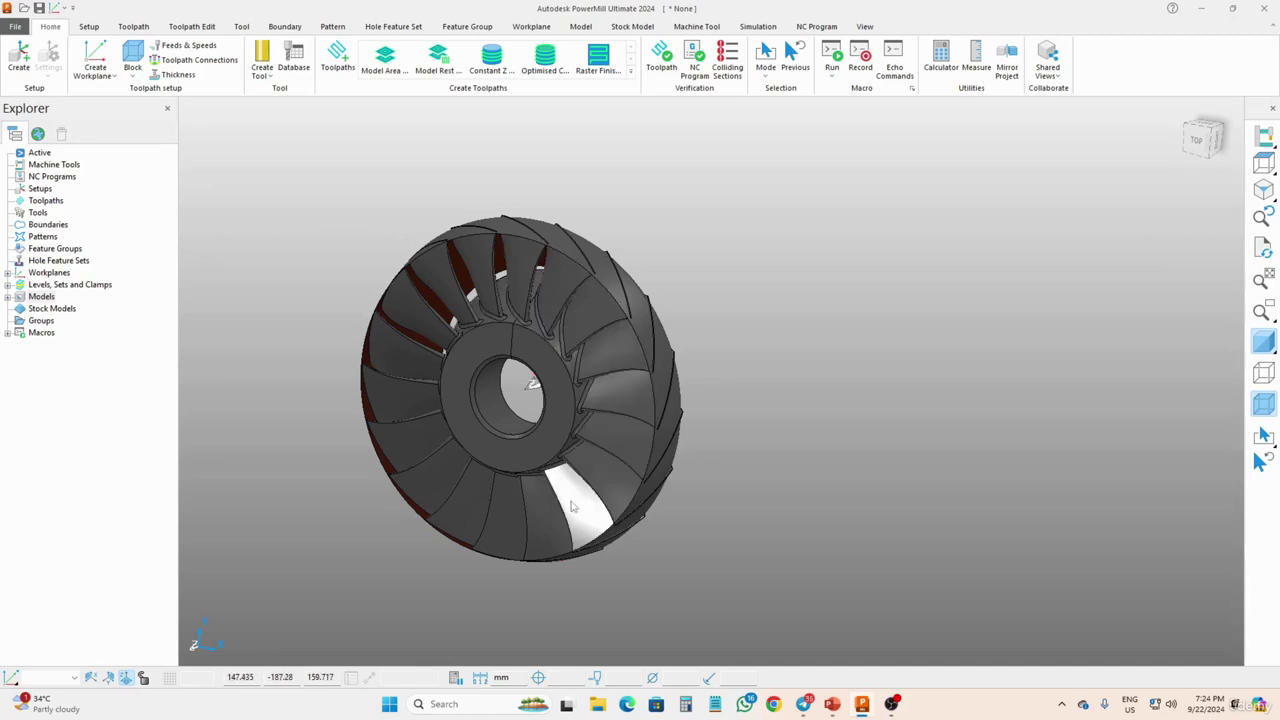
mouse_move(640, 332)
middle_mouse_down()
mouse_move(630, 350)
mouse_move(298, 332)
middle_mouse_up()
middle_click_drag(653, 380, 826, 371)
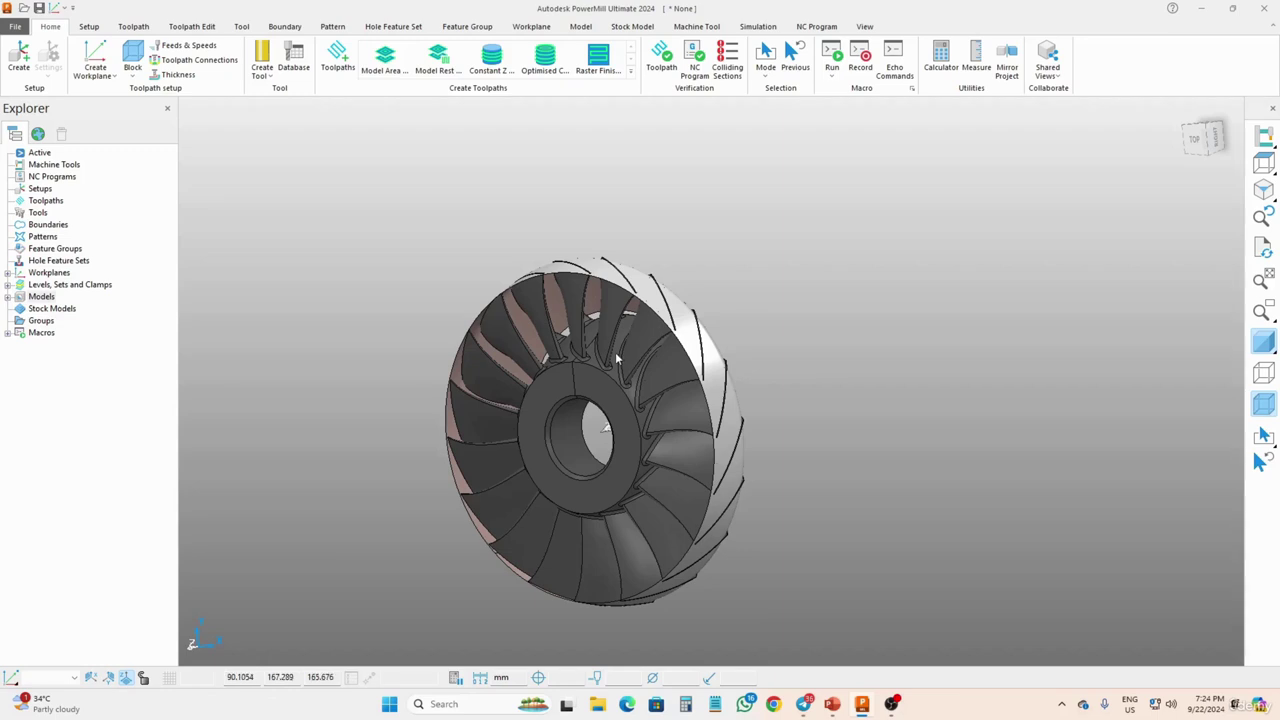
middle_click_drag(617, 360, 600, 322)
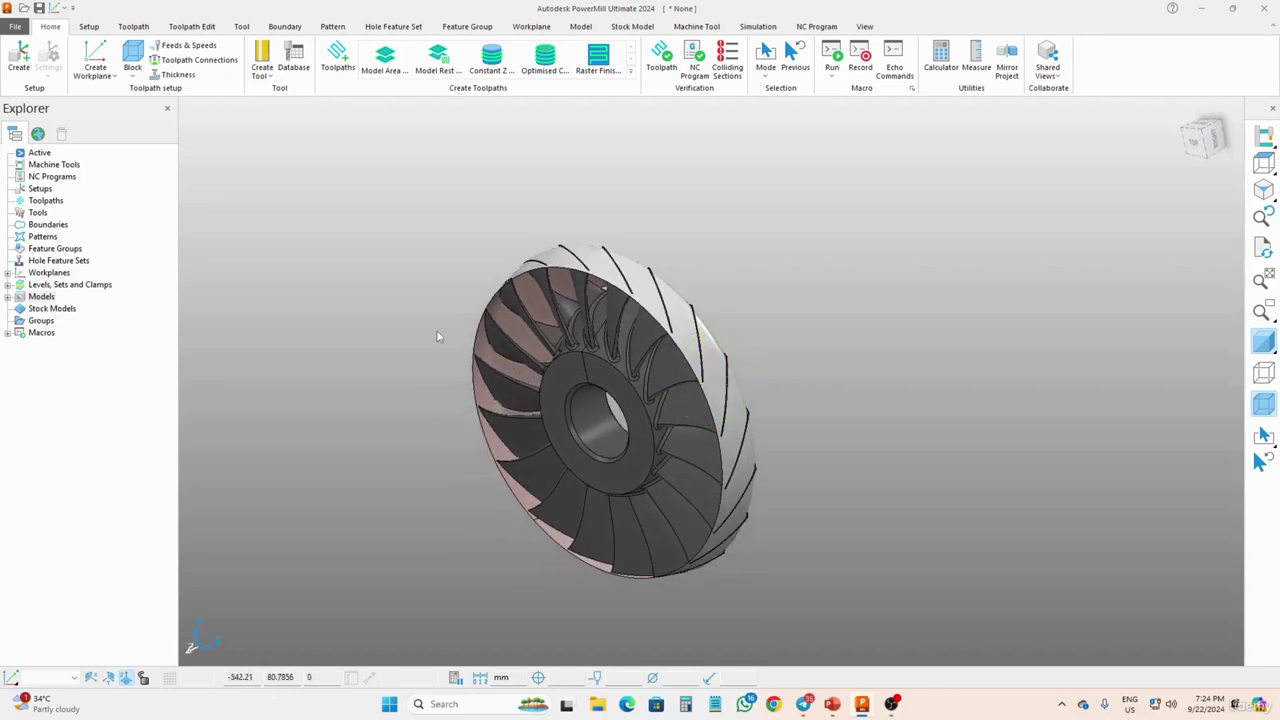
left_click(8, 285)
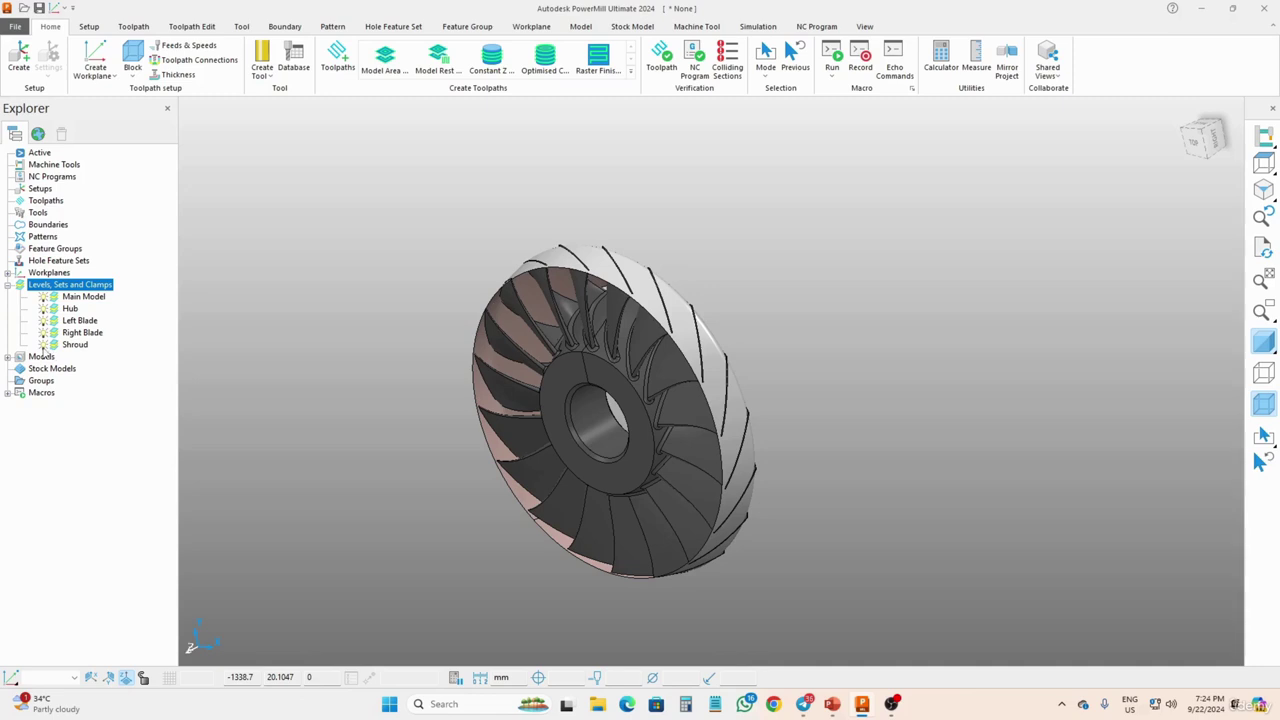
left_click(43, 345)
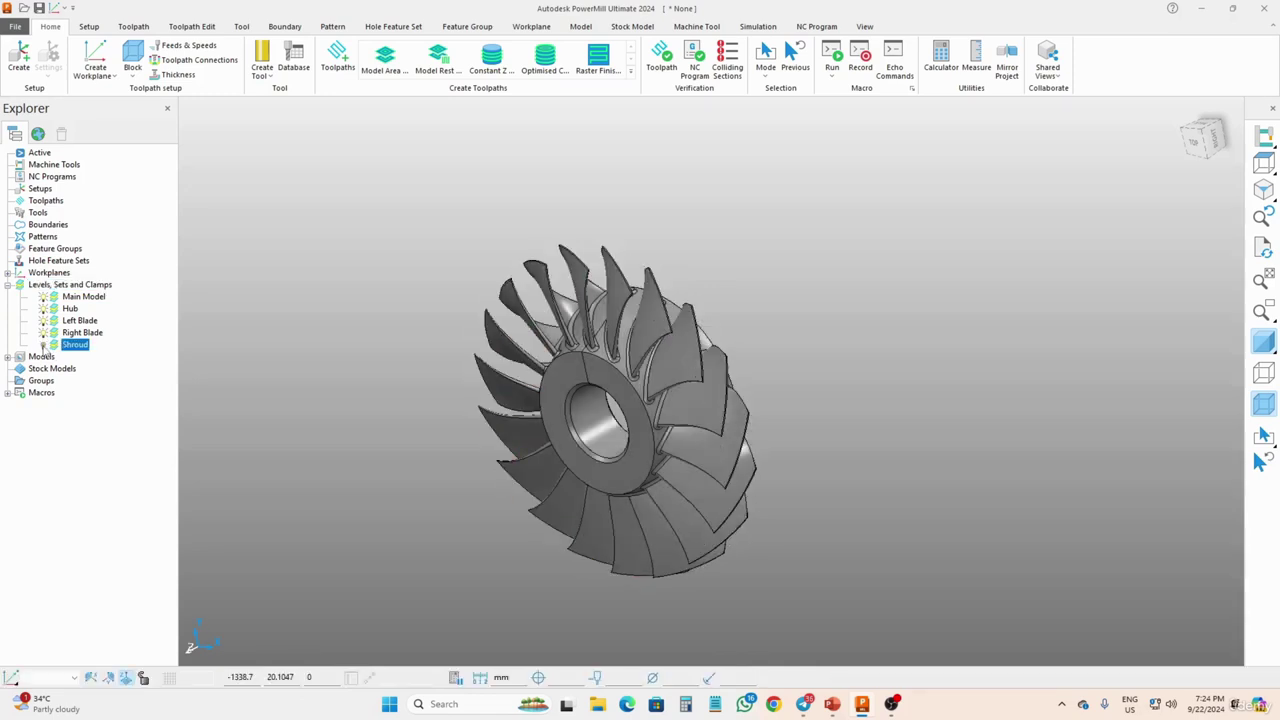
left_click(43, 345)
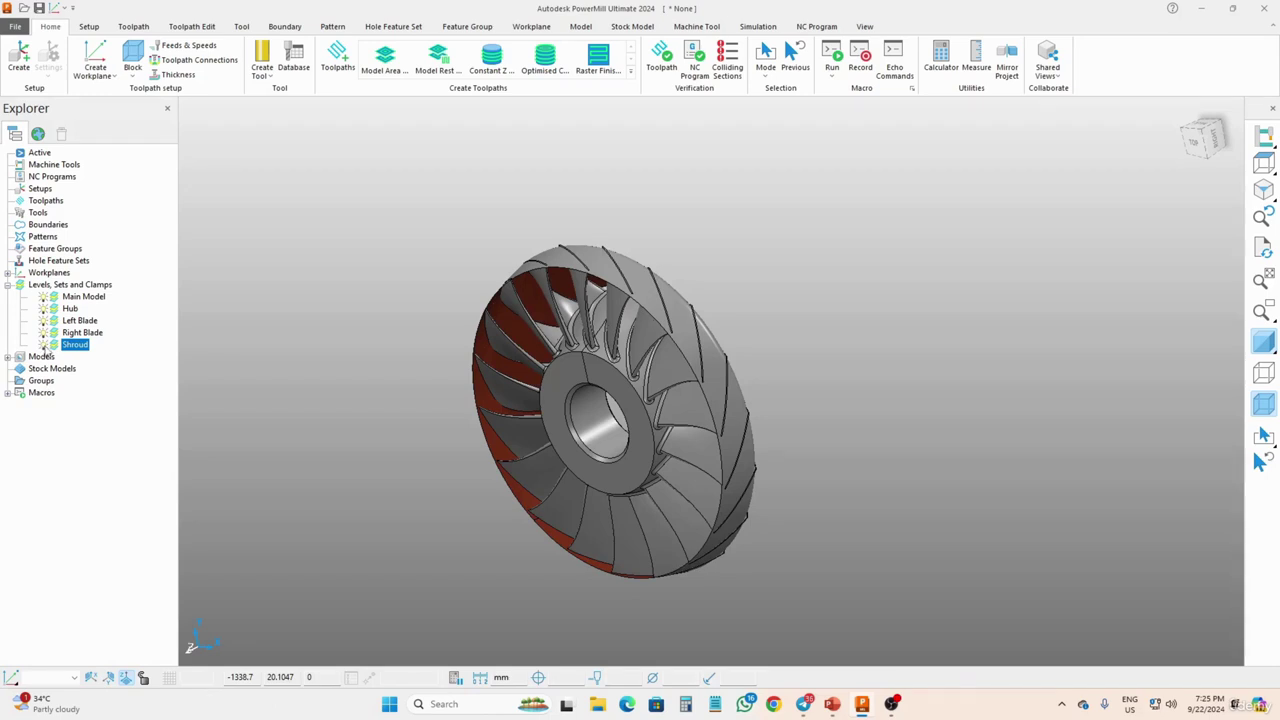
middle_click_drag(434, 354, 400, 360)
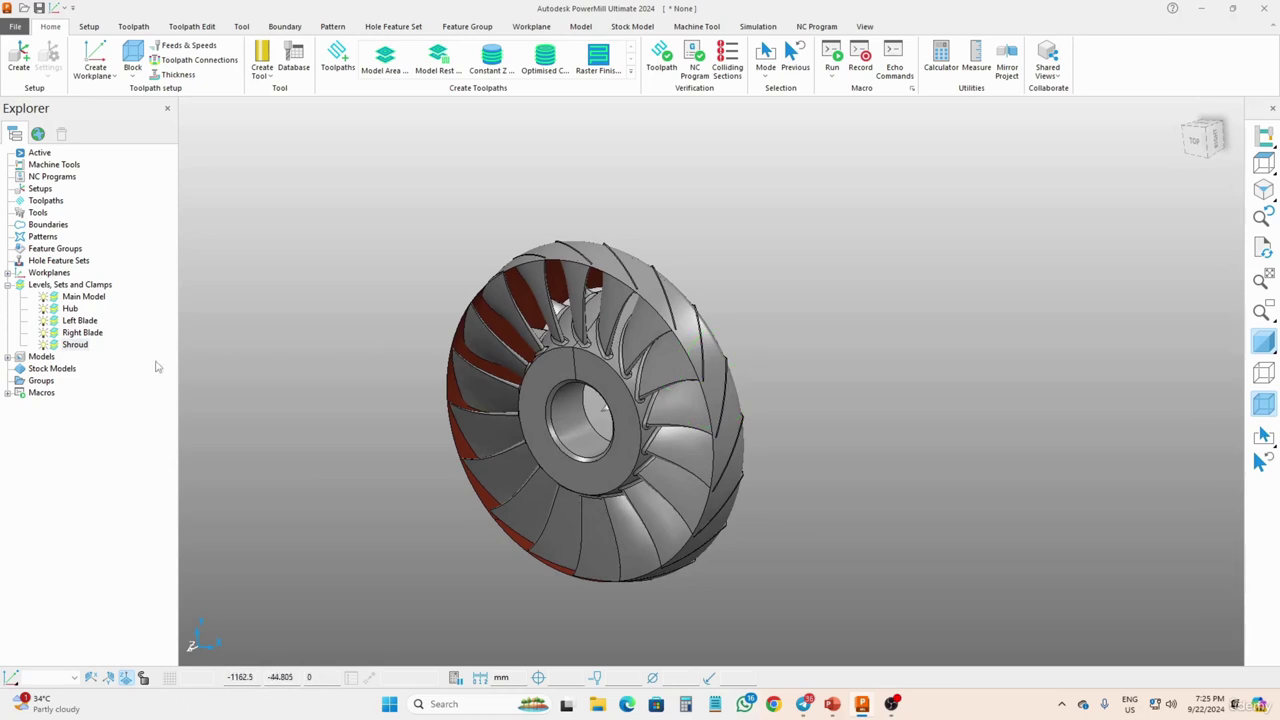
left_click(44, 345)
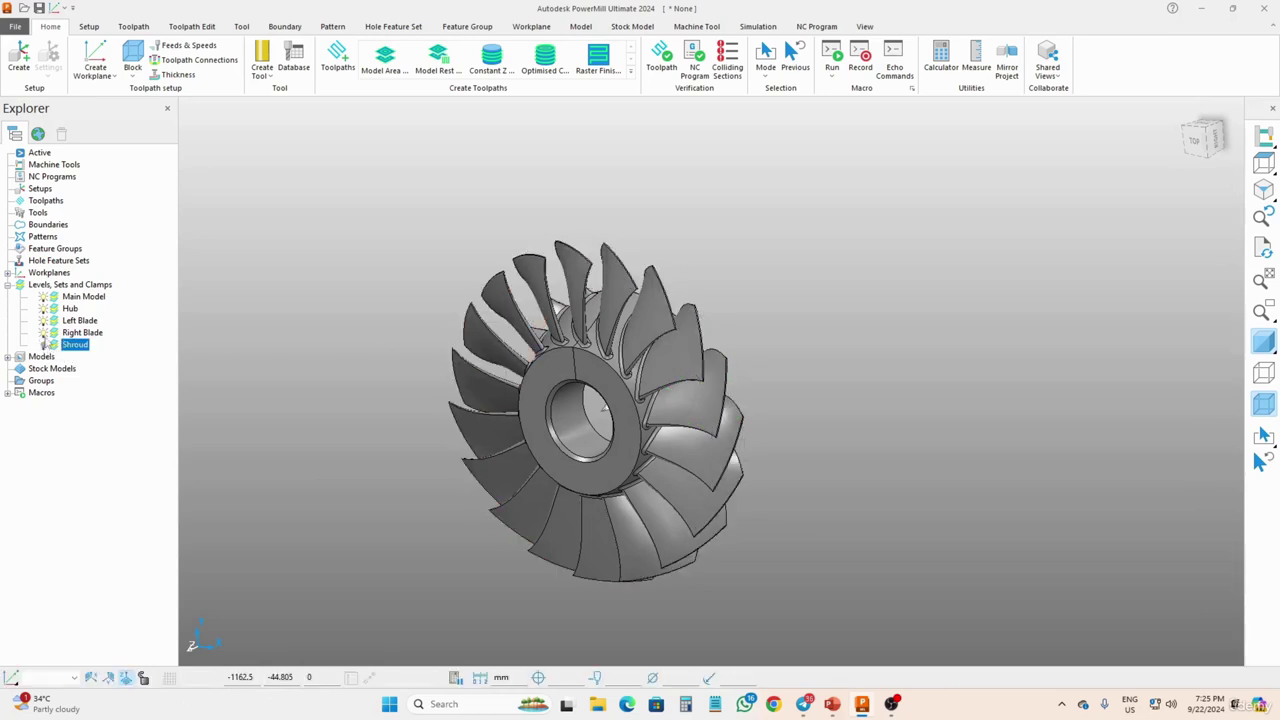
Step: Toggle the Right Blade, Left Blade, Hub and Main Model levels off and on to identify their surfaces
left_click(44, 333)
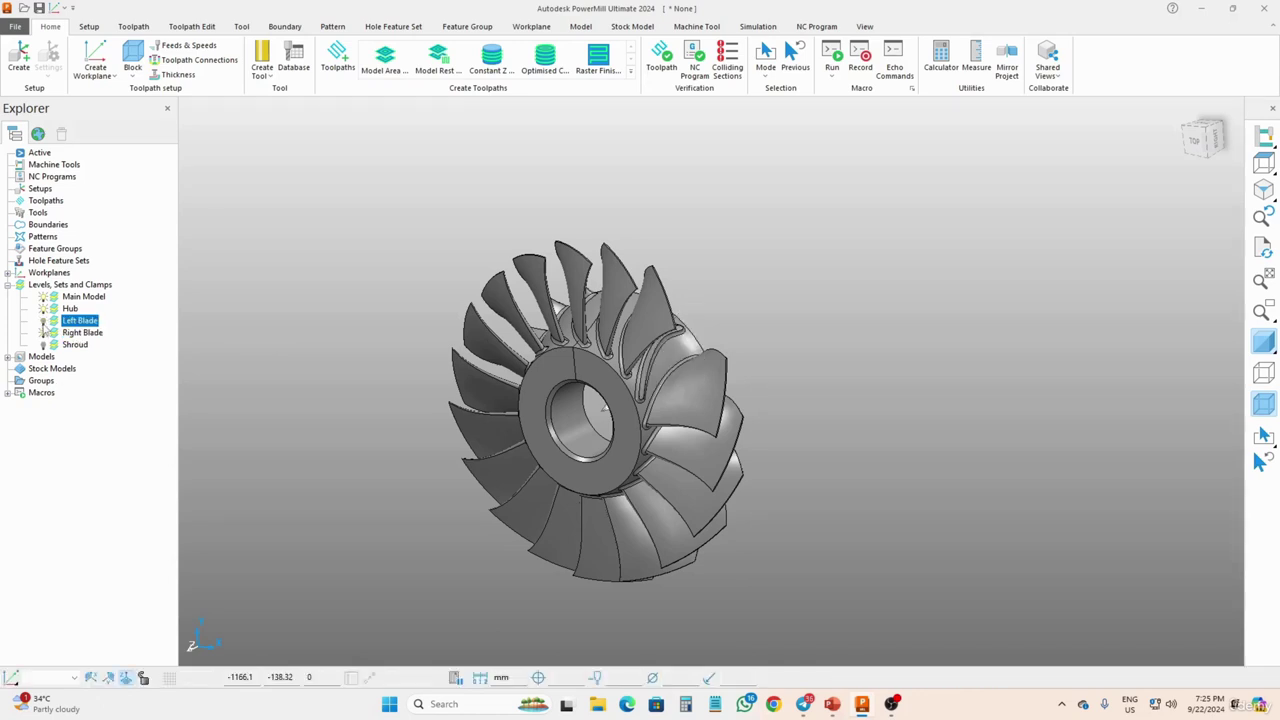
left_click(45, 321)
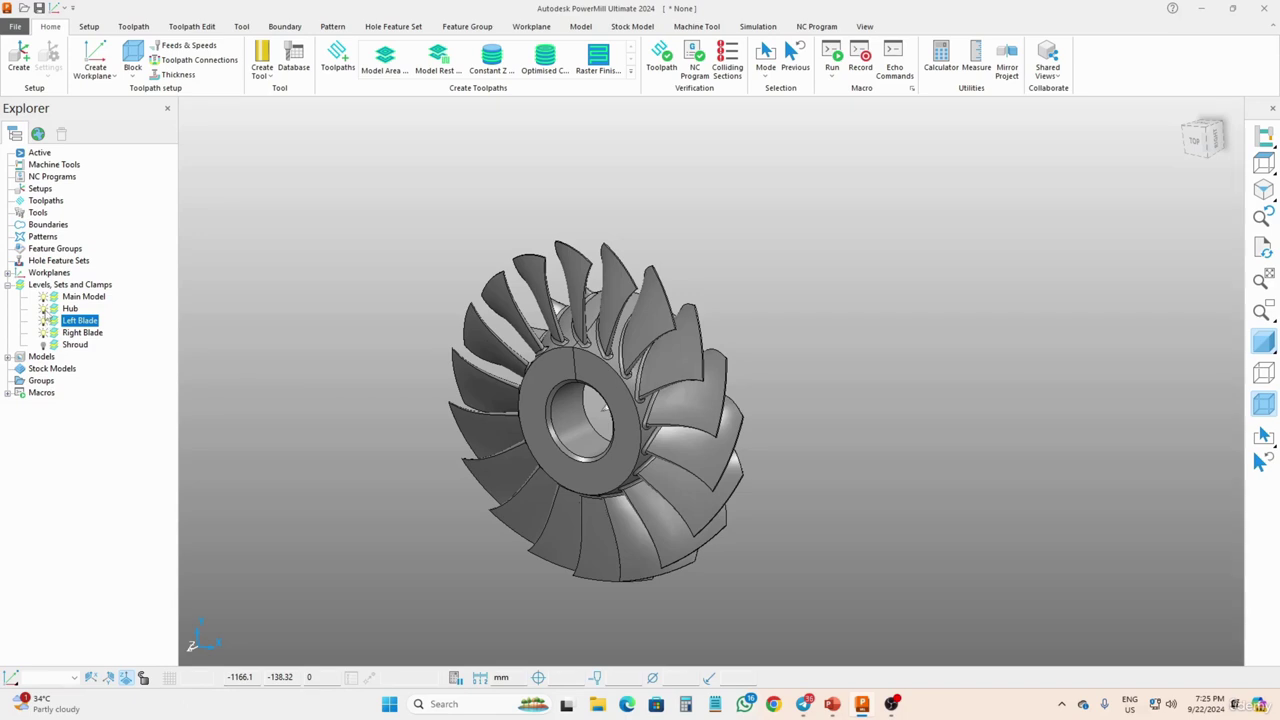
left_click(46, 310)
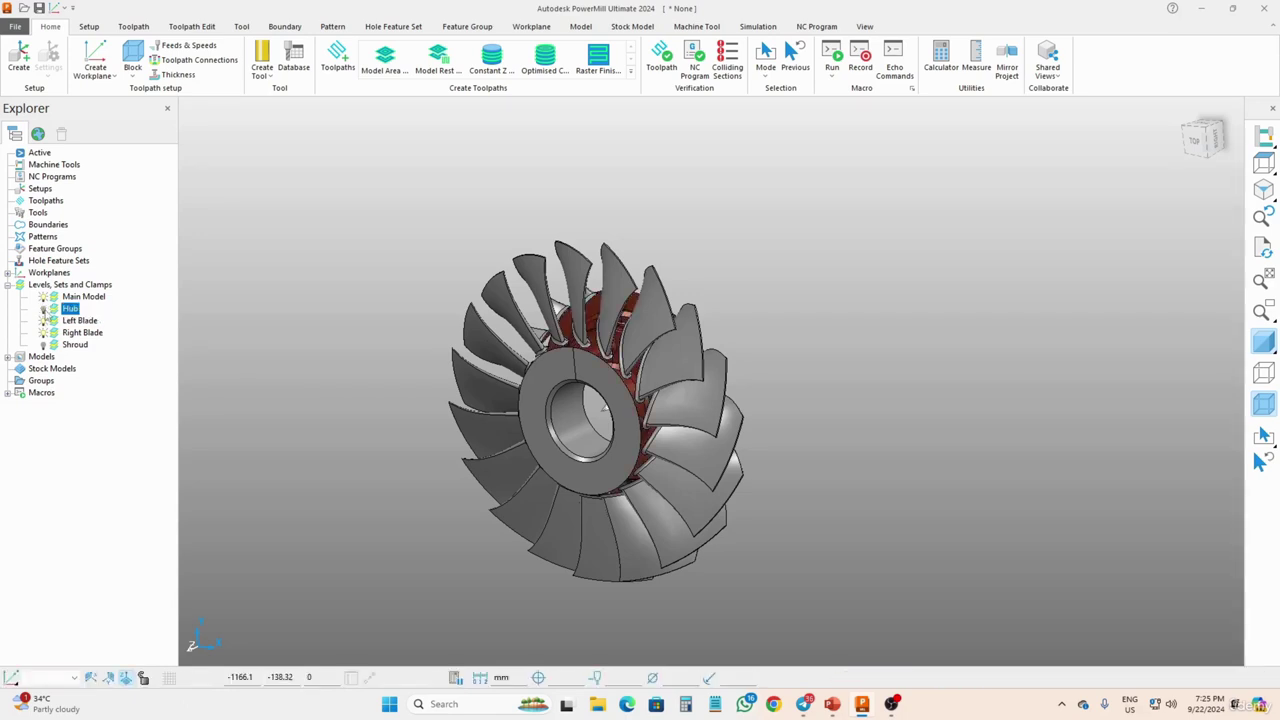
left_click(46, 298)
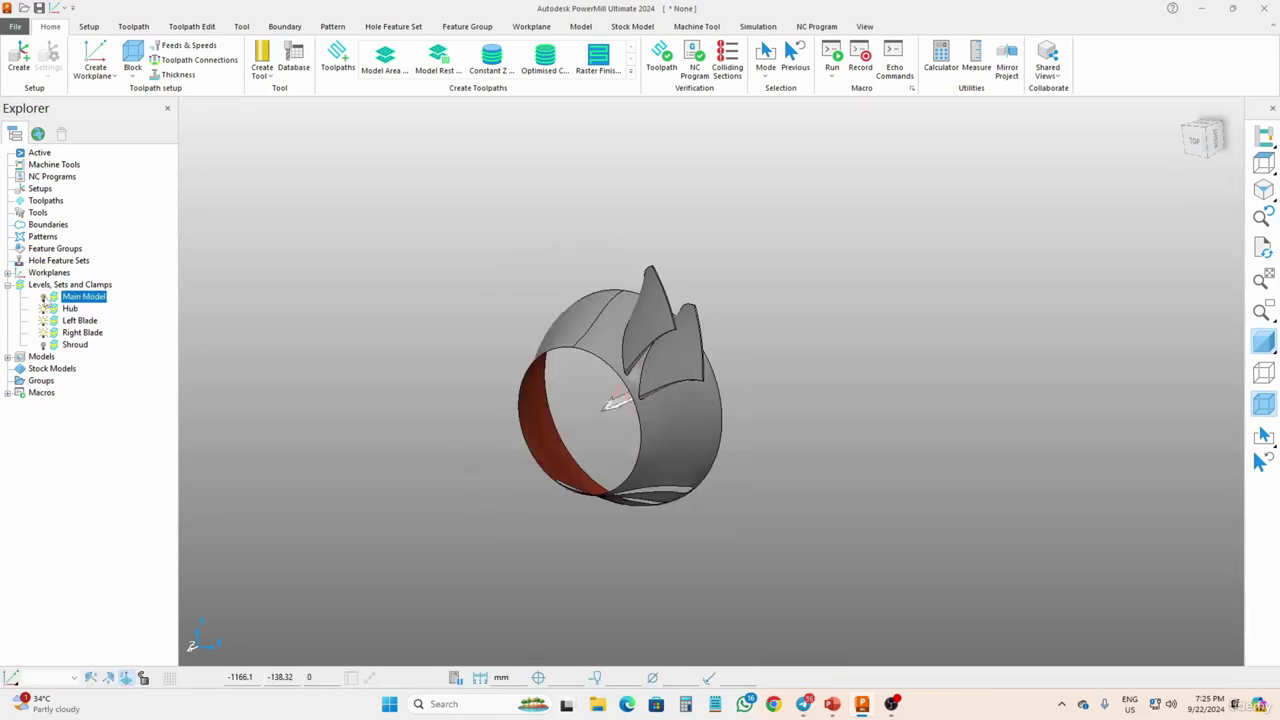
left_click(45, 300)
left_click(45, 300)
left_click(45, 300)
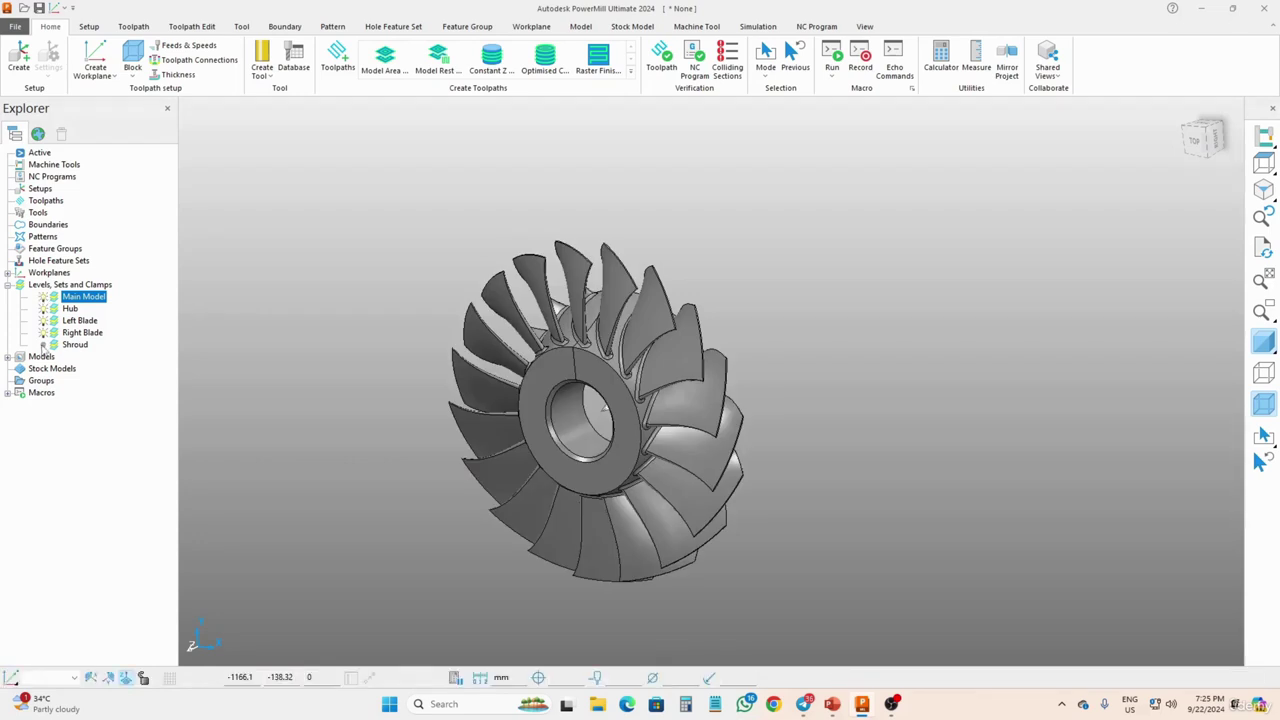
left_click(231, 322)
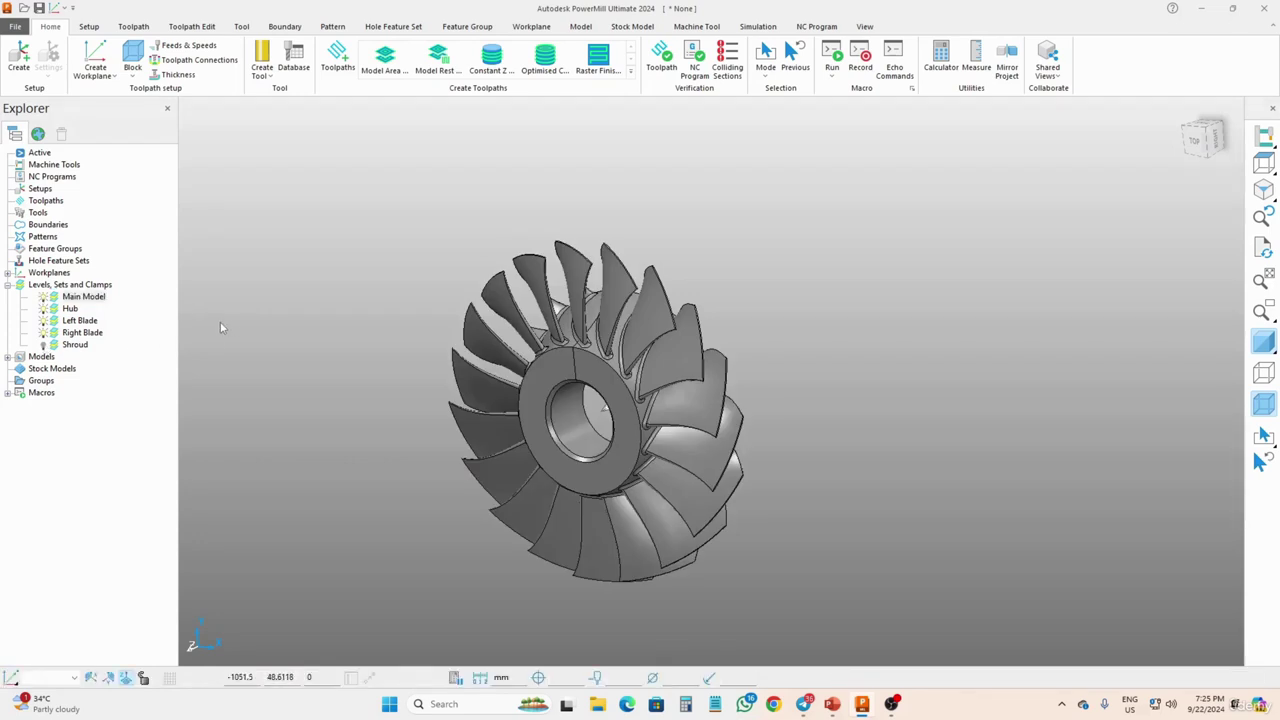
Step: Show the Shroud level and hide it again to compare the blisk with and without its shroud
left_click(46, 345)
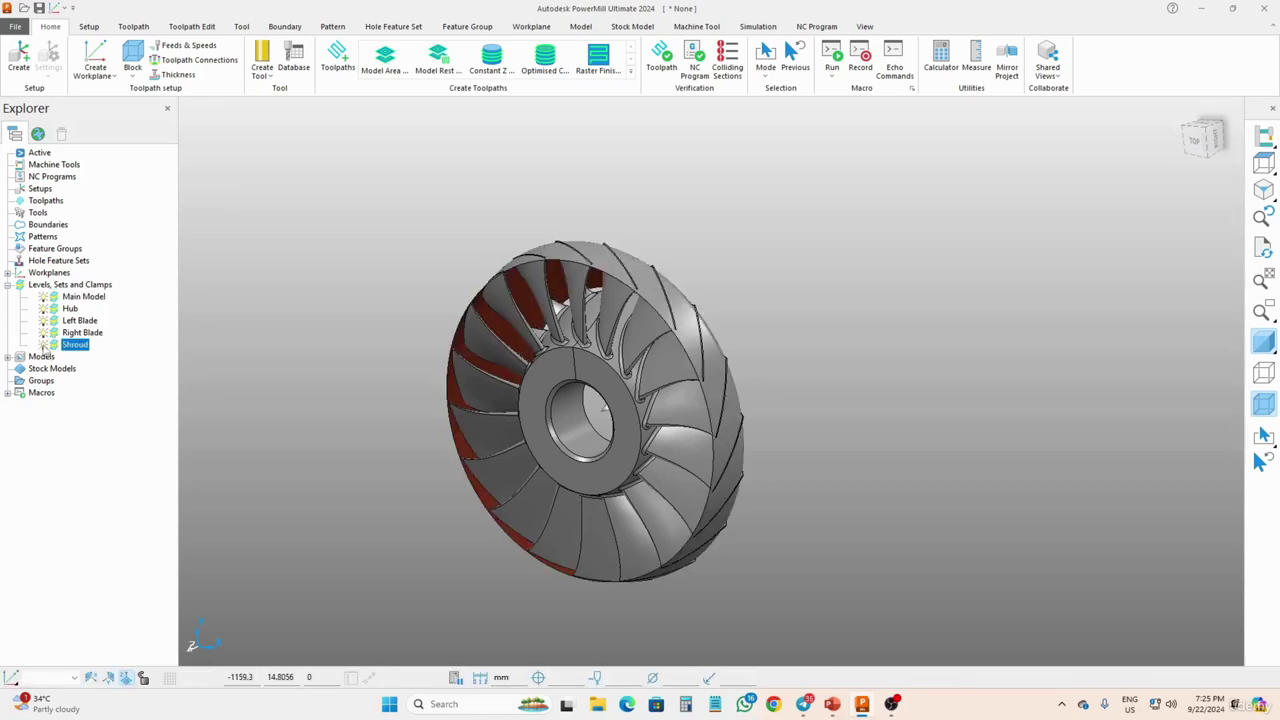
left_click(44, 345)
middle_click_drag(329, 303, 295, 305)
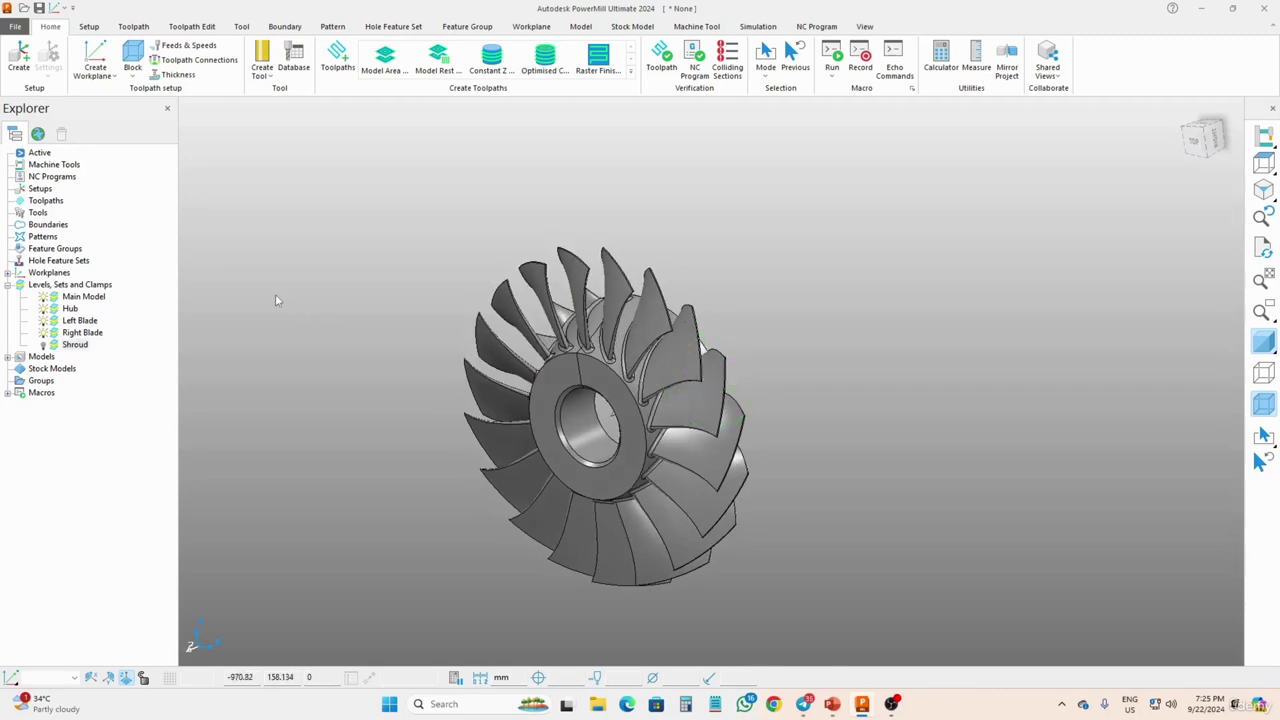
Step: Create a cylinder-defined block in the active workplane, with its limits calculated from the model
left_click(134, 80)
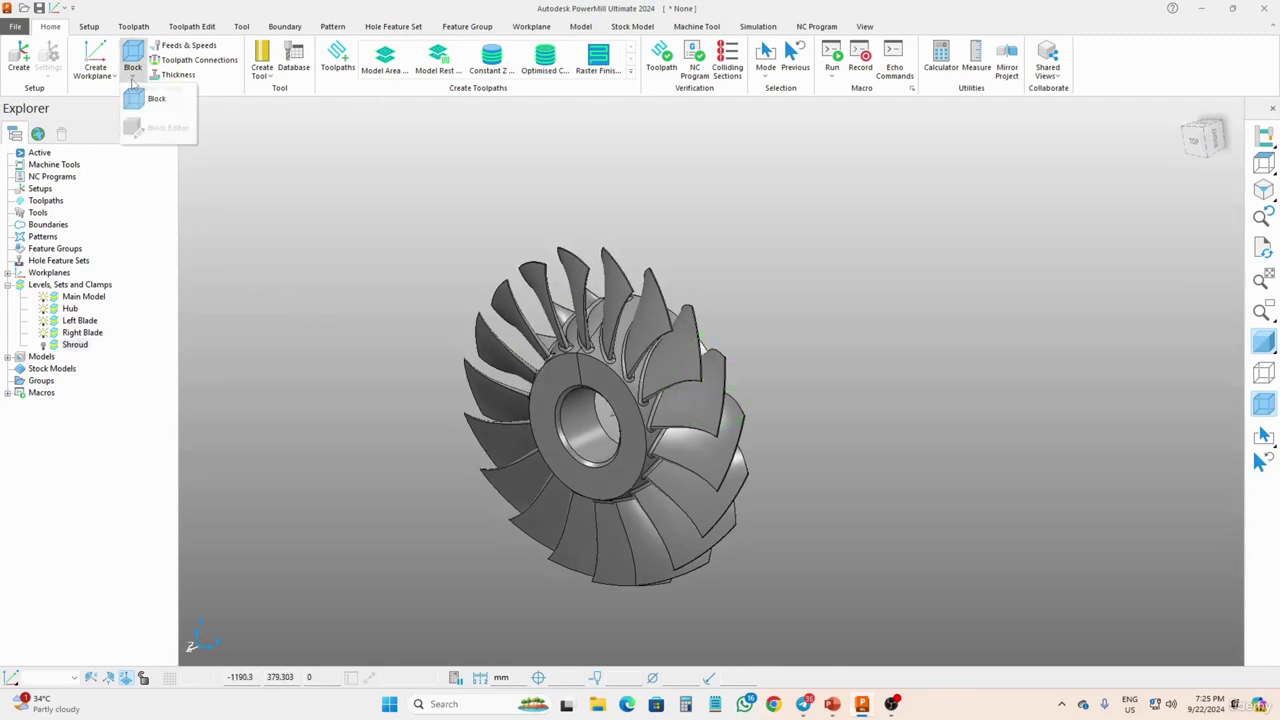
left_click(137, 97)
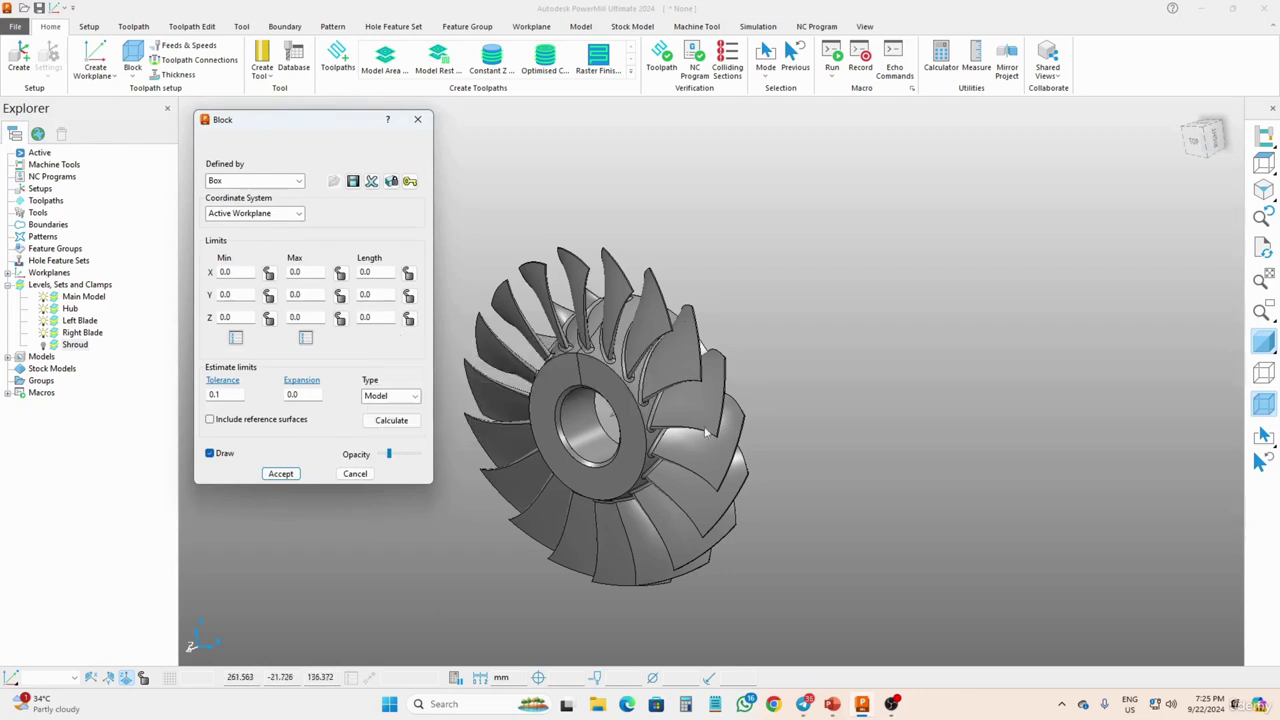
middle_click_drag(767, 389, 557, 402)
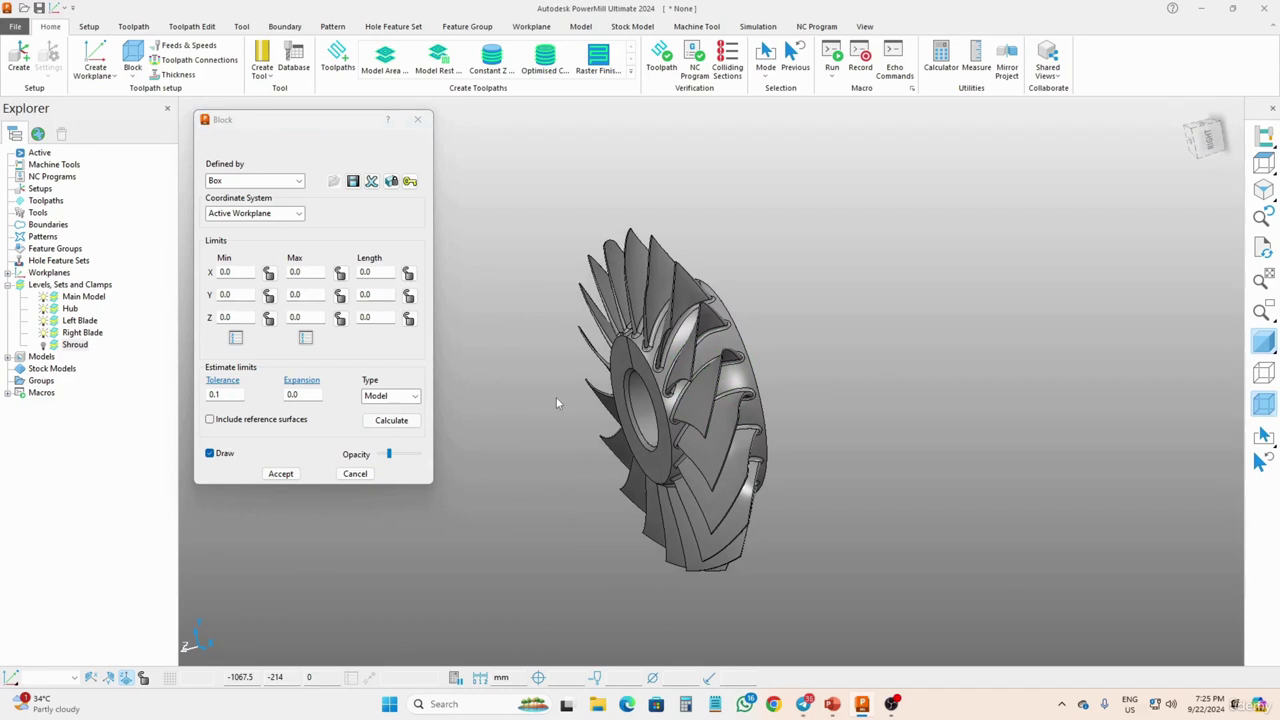
left_click(266, 184)
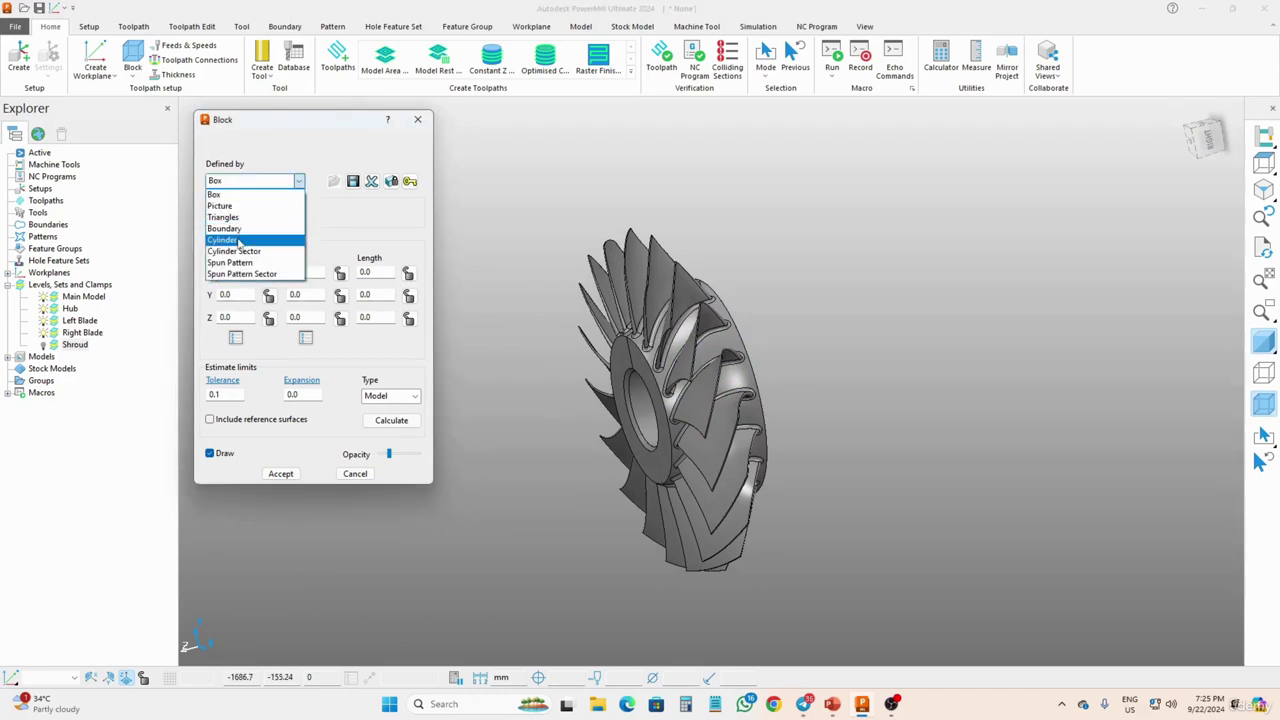
left_click(240, 241)
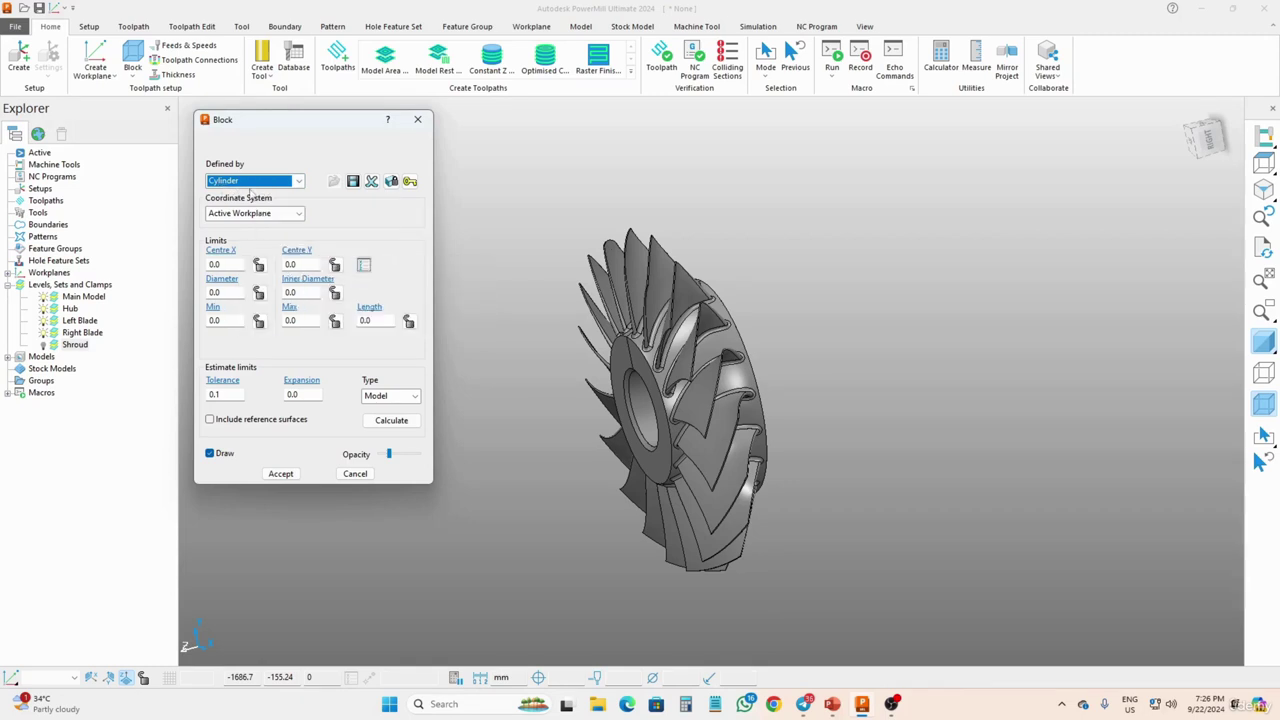
left_click(391, 420)
mouse_move(650, 460)
middle_mouse_down()
mouse_move(868, 410)
mouse_move(870, 425)
middle_mouse_up()
middle_click_drag(718, 368, 621, 400)
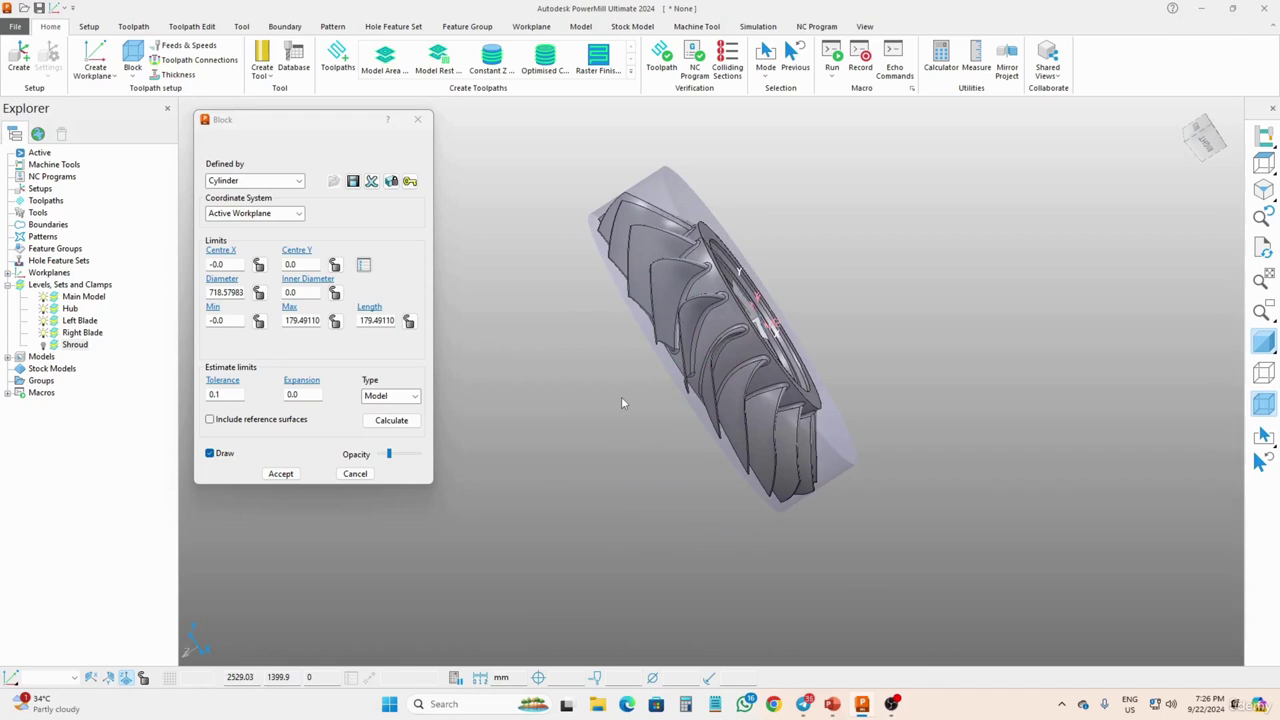
left_click(285, 474)
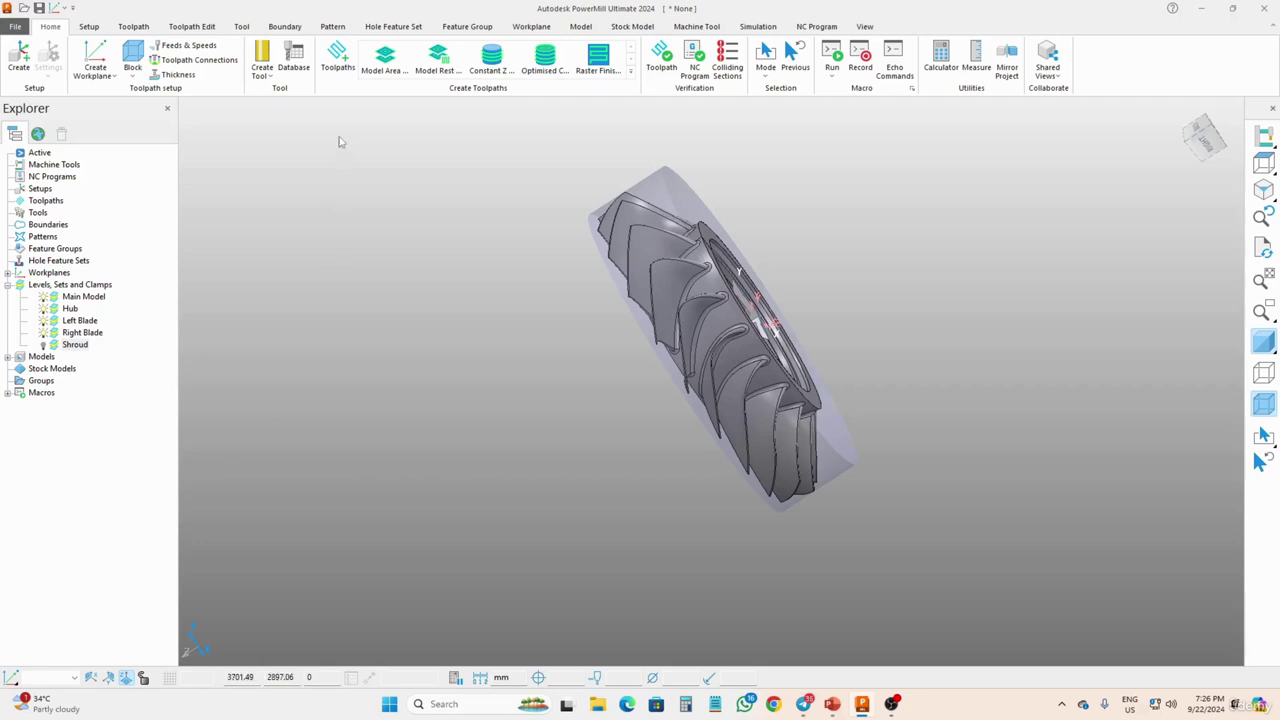
Step: Open the toolpath strategy selector and browse the 3D Area Clearance, Curve Machining and Finishing categories, ending on Blisks
left_click(338, 58)
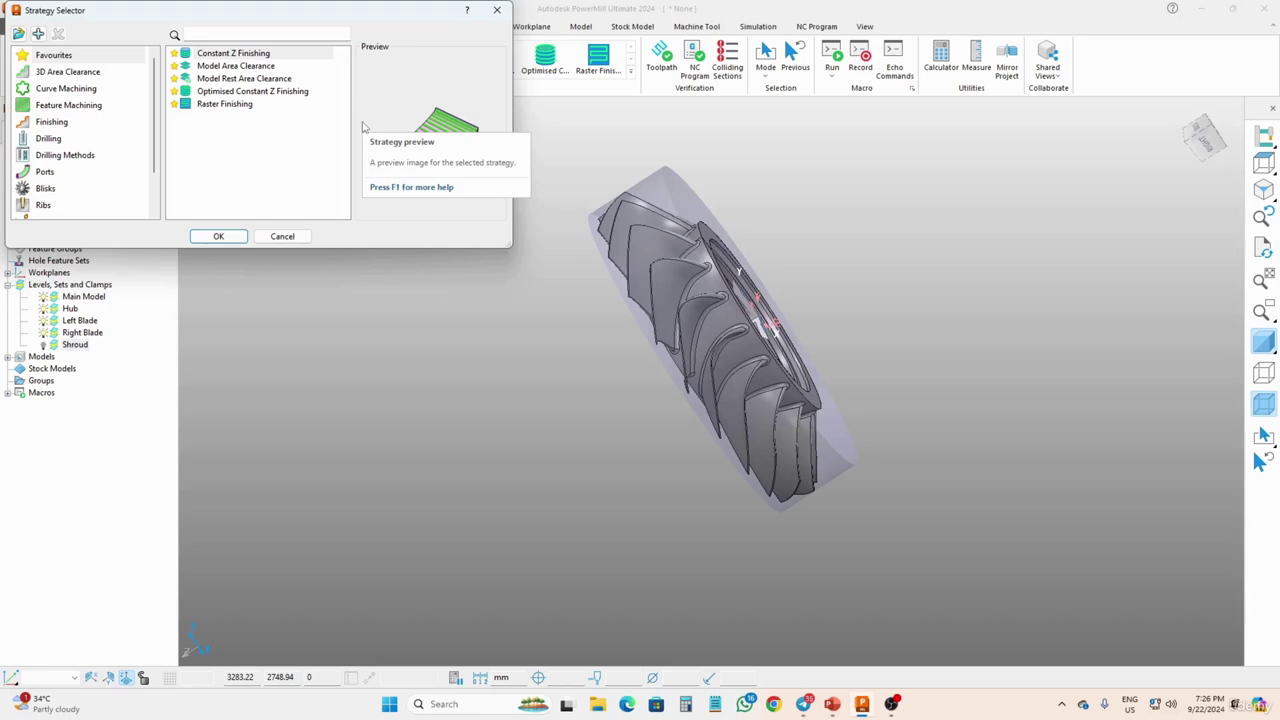
left_click(46, 74)
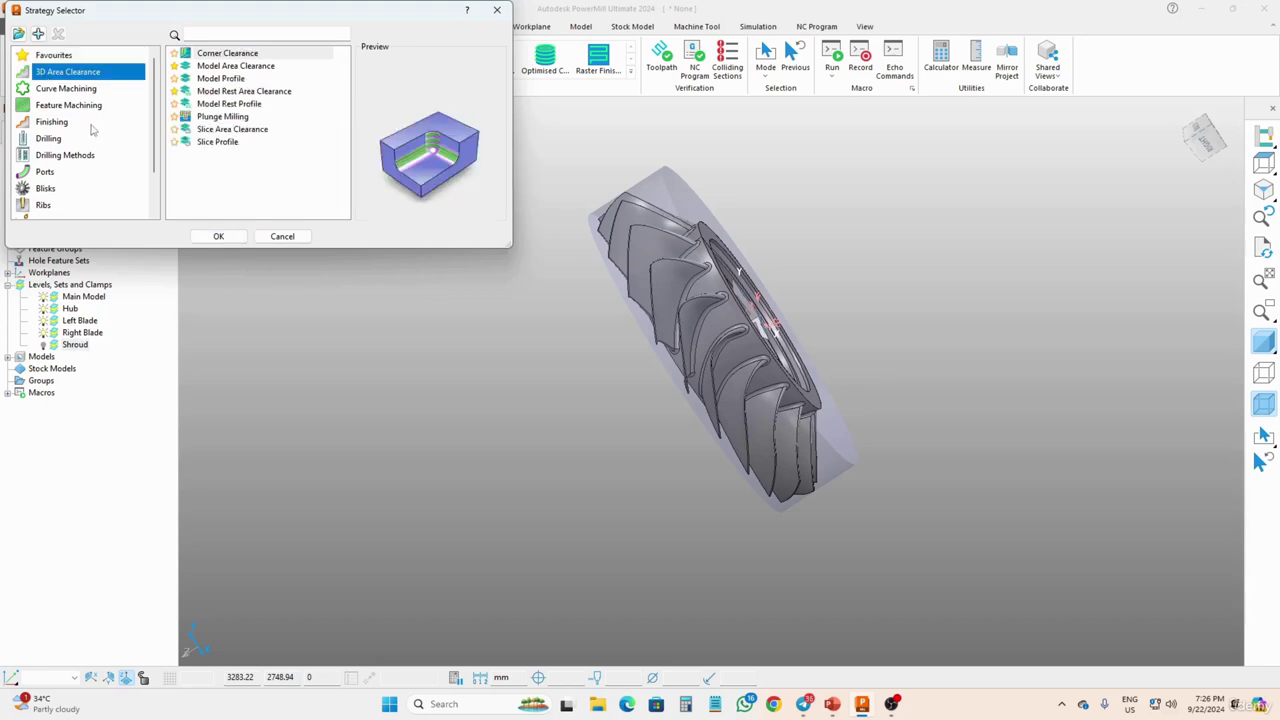
left_click(66, 90)
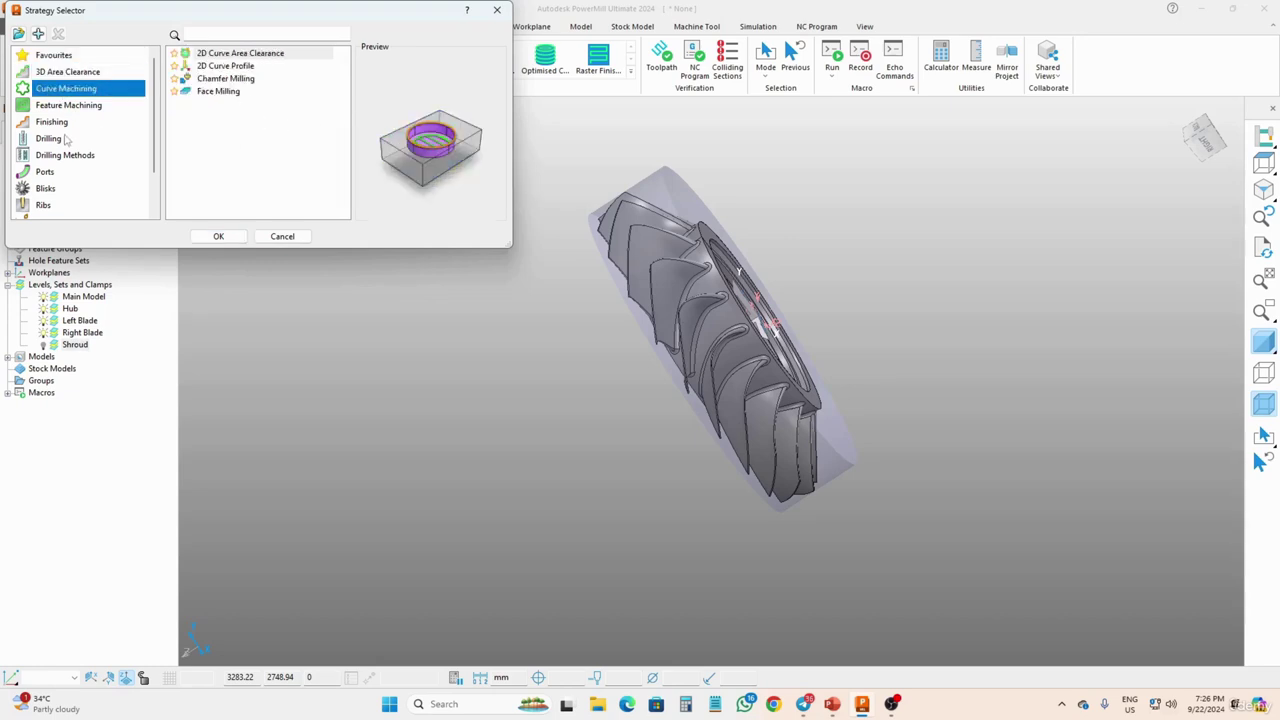
left_click(45, 122)
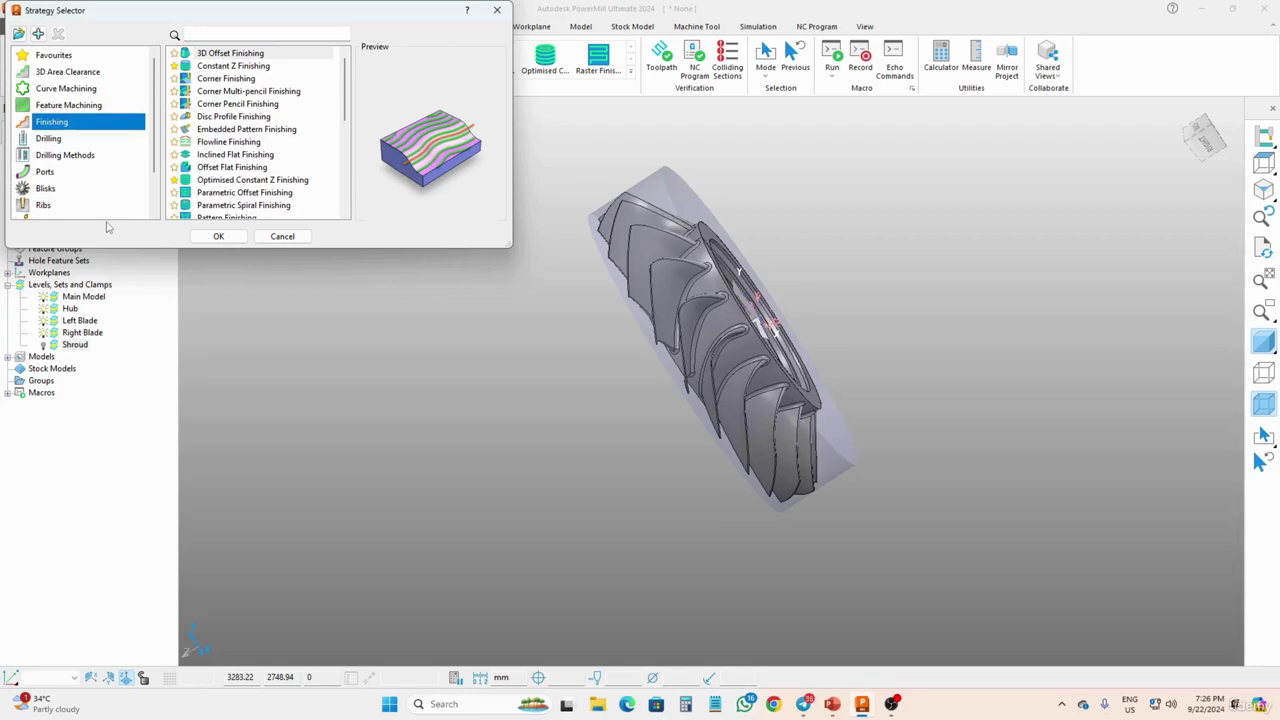
left_click(40, 190)
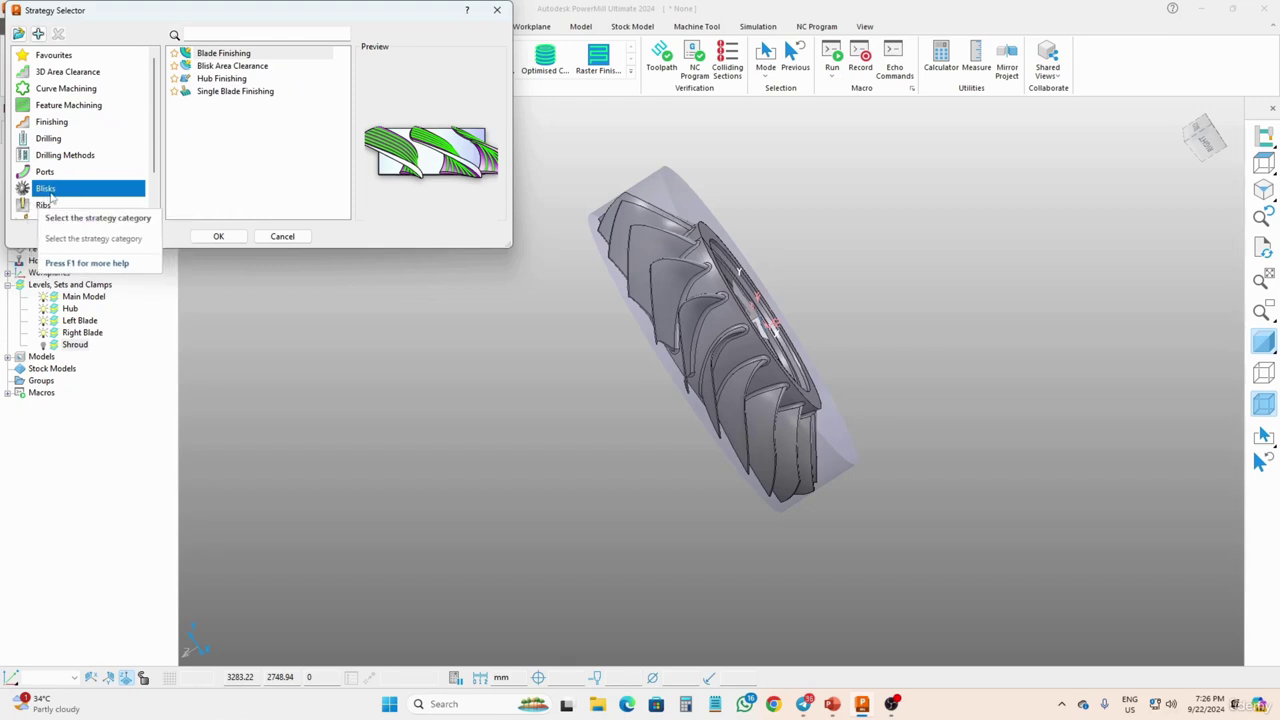
Step: Preview the Blade Finishing, Blisk Area Clearance, Hub Finishing and Single Blade Finishing strategies in the Blisks category
left_click(222, 55)
left_click(222, 67)
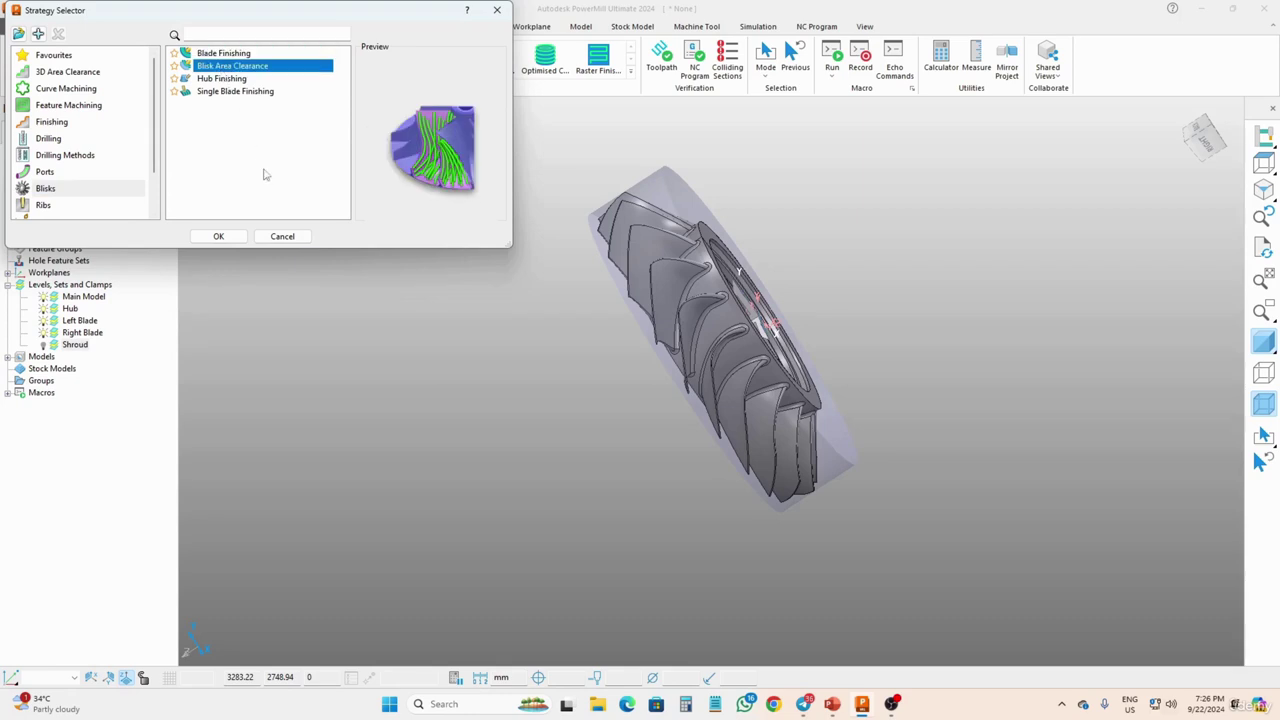
left_click(212, 80)
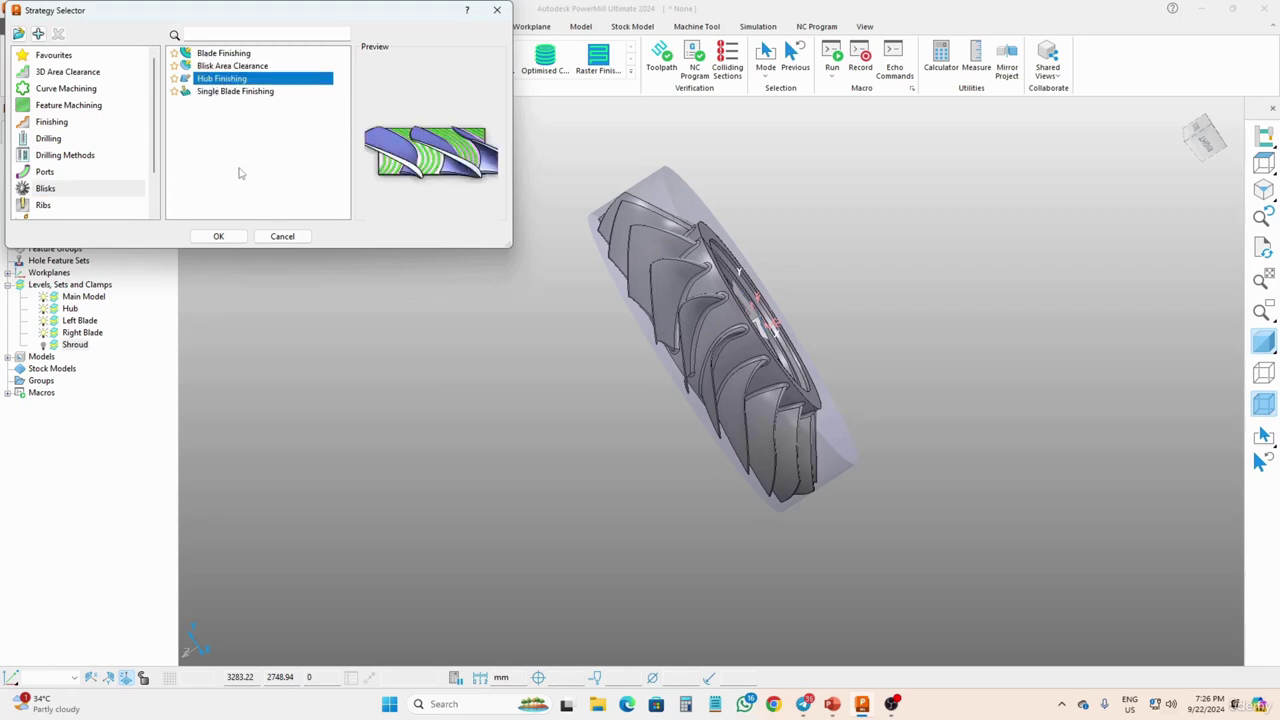
right_click(240, 174)
left_click(221, 95)
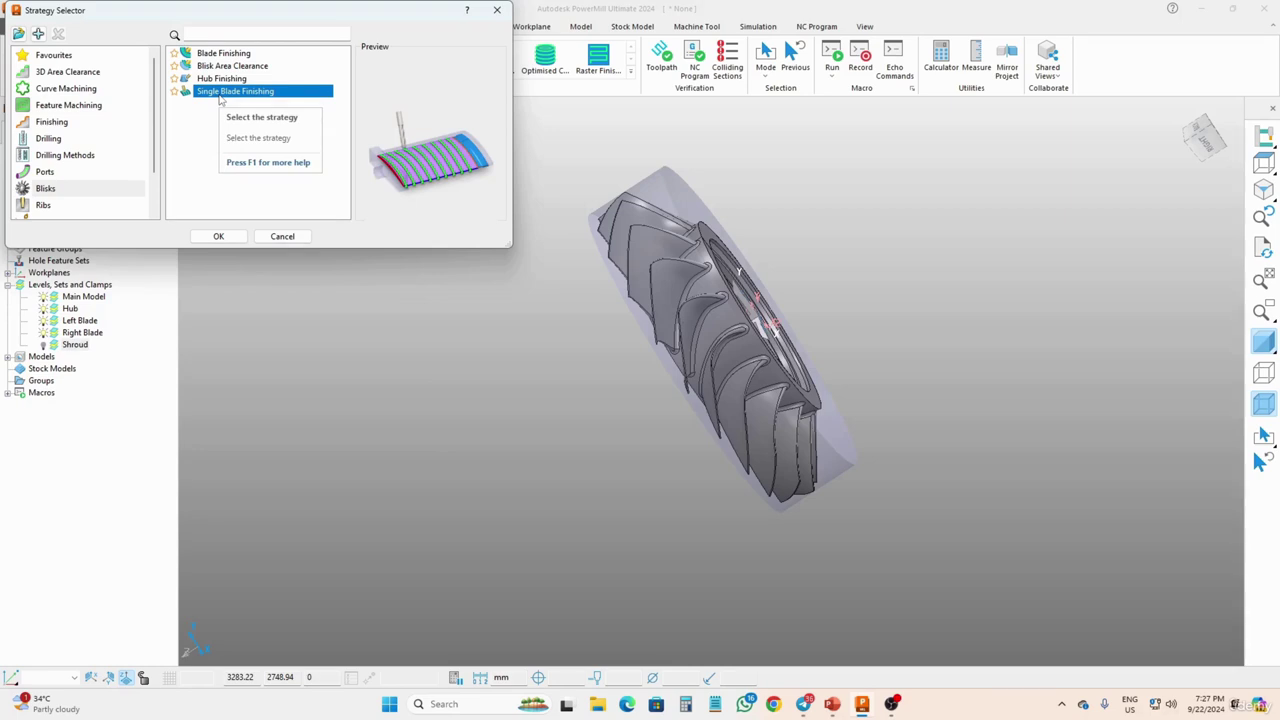
Step: Create a toolpath with the Blisk Area Clearance strategy and move its settings dialog aside
left_click(219, 68)
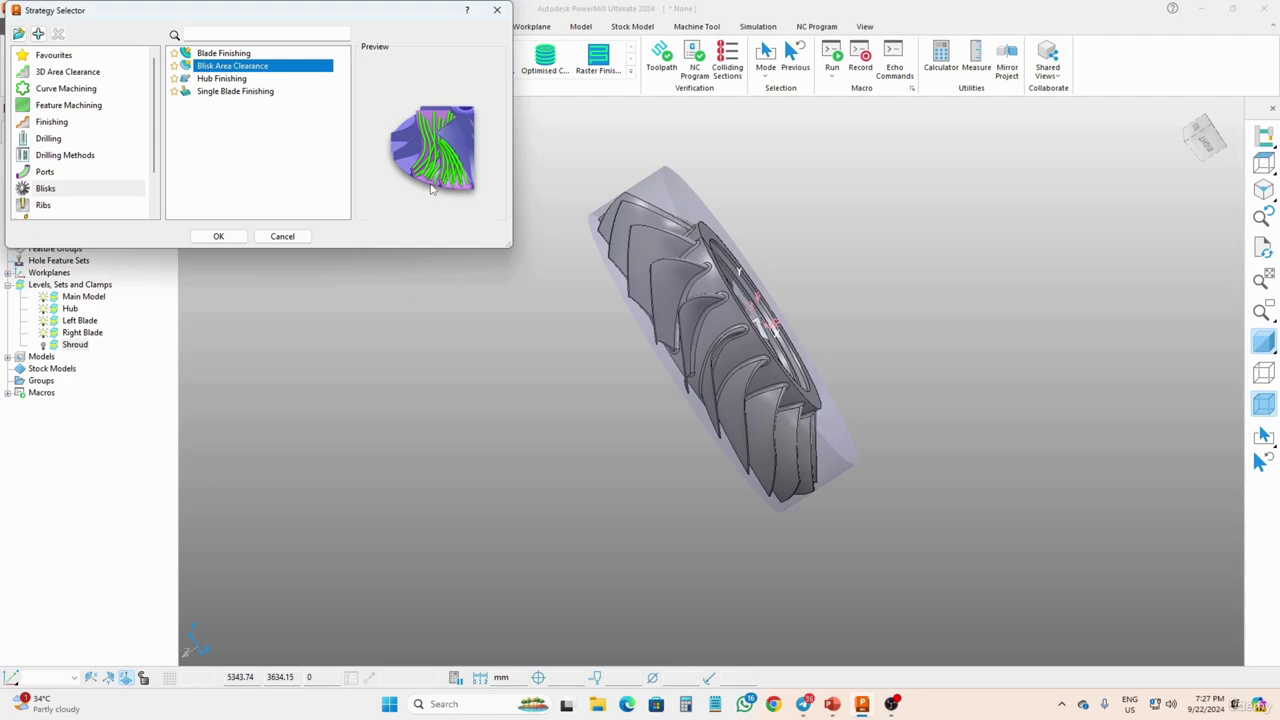
left_click(220, 236)
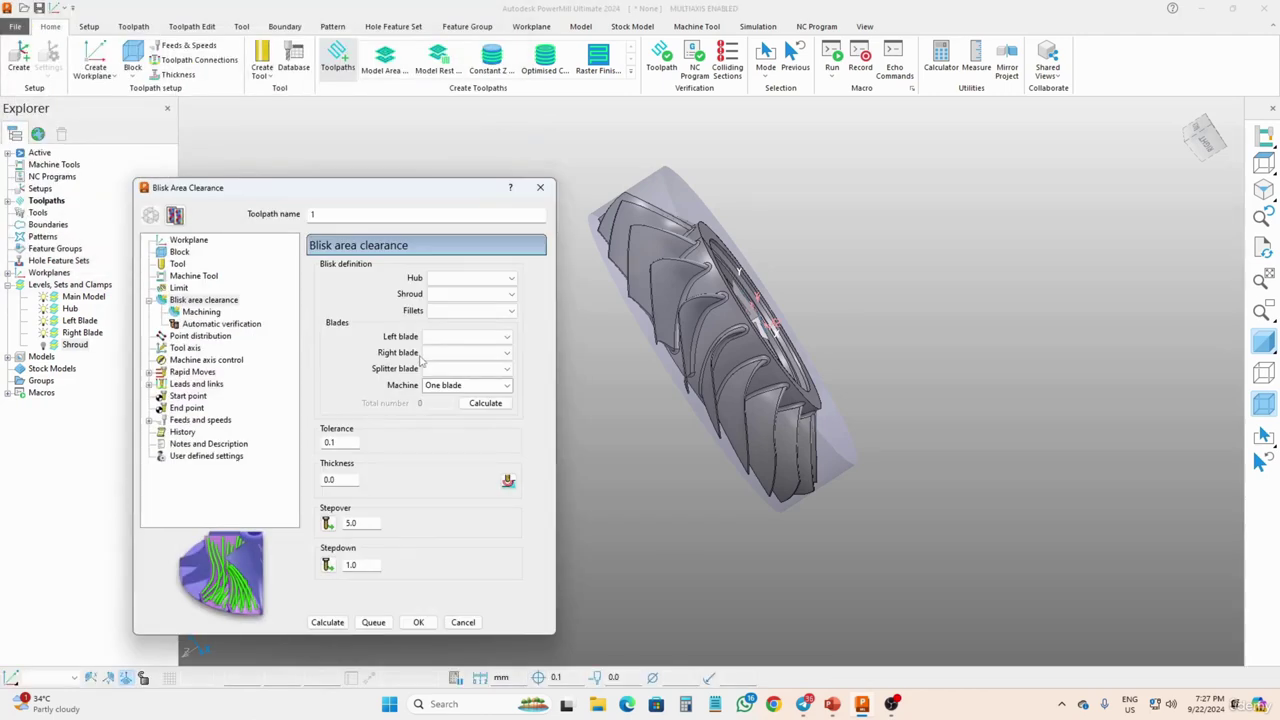
left_click_drag(349, 190, 427, 160)
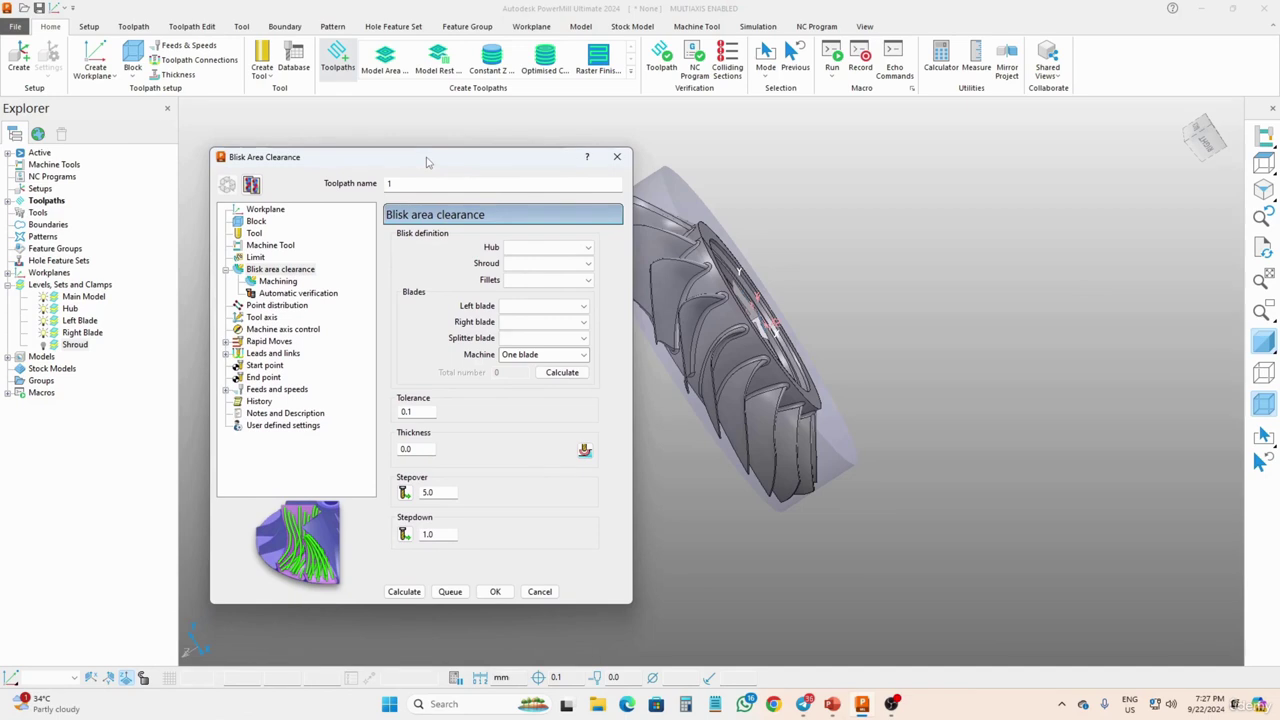
Step: Review the toolpath's workplane setting and examine the workplane's position and axes in the blisk's central bore
left_click(277, 210)
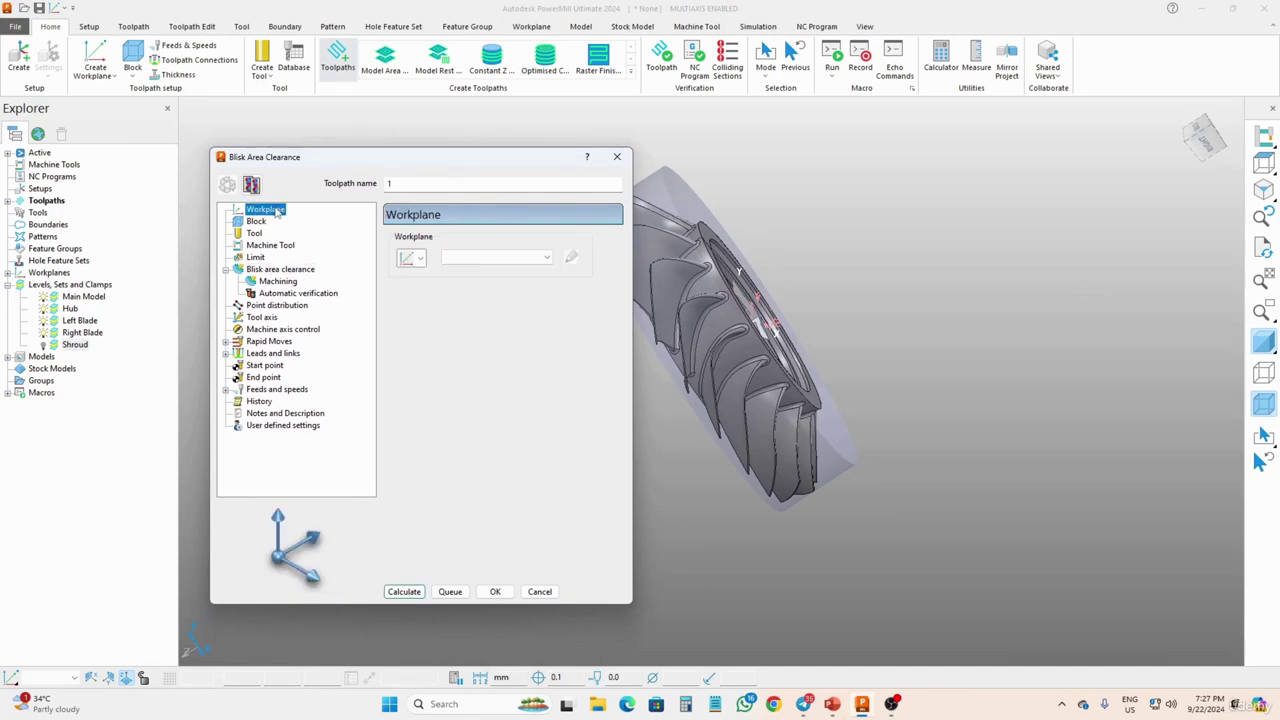
middle_click_drag(700, 380, 850, 334)
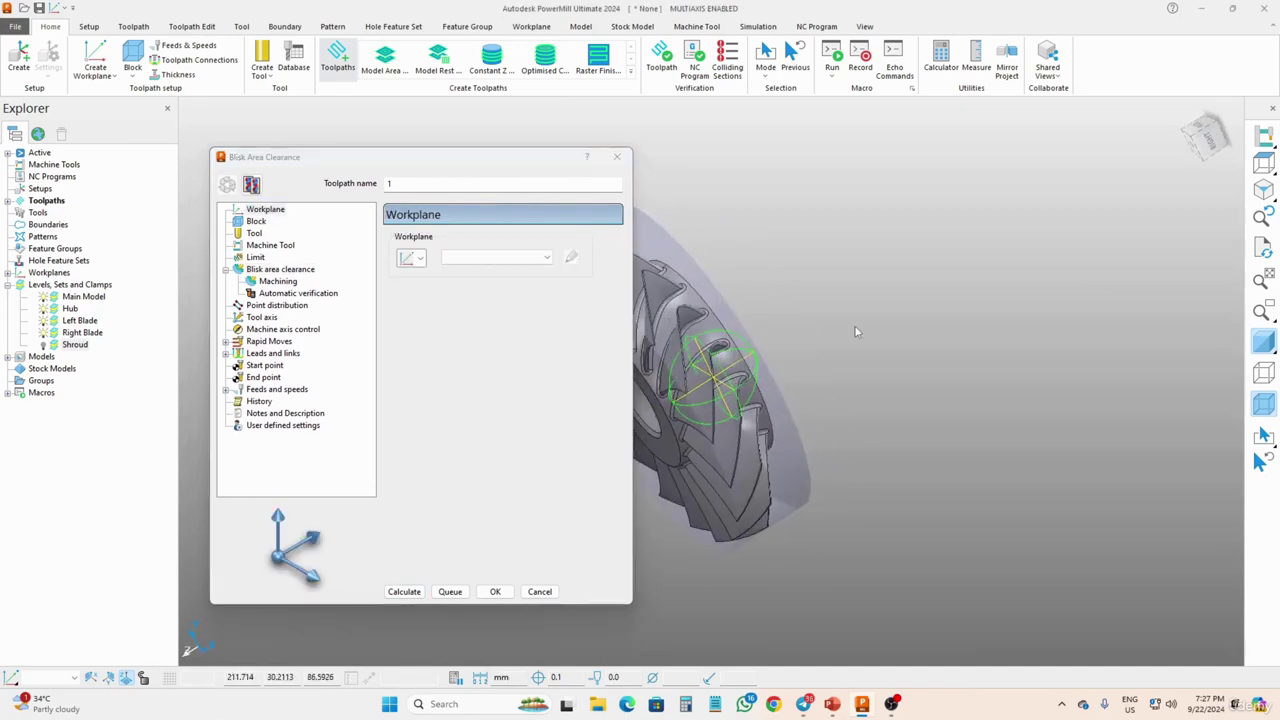
middle_click_drag(795, 369, 951, 339)
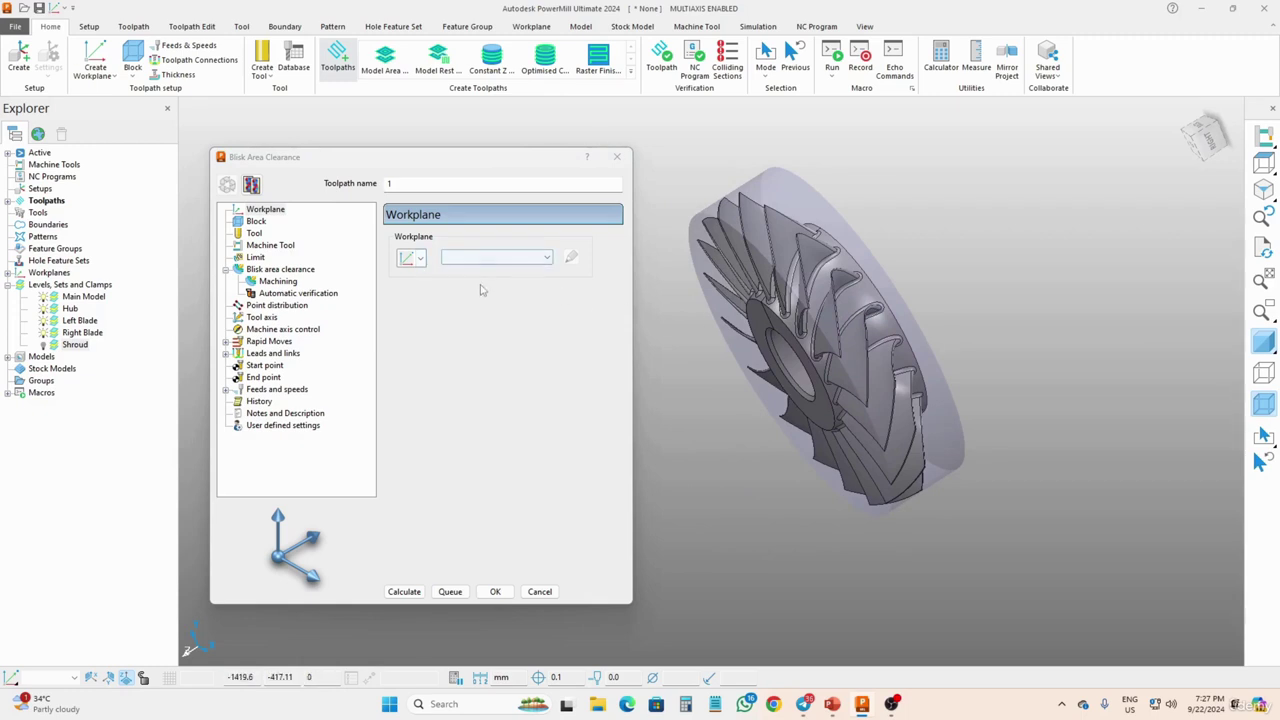
middle_click_drag(660, 330, 1081, 273)
scroll(795, 398, "up", 5)
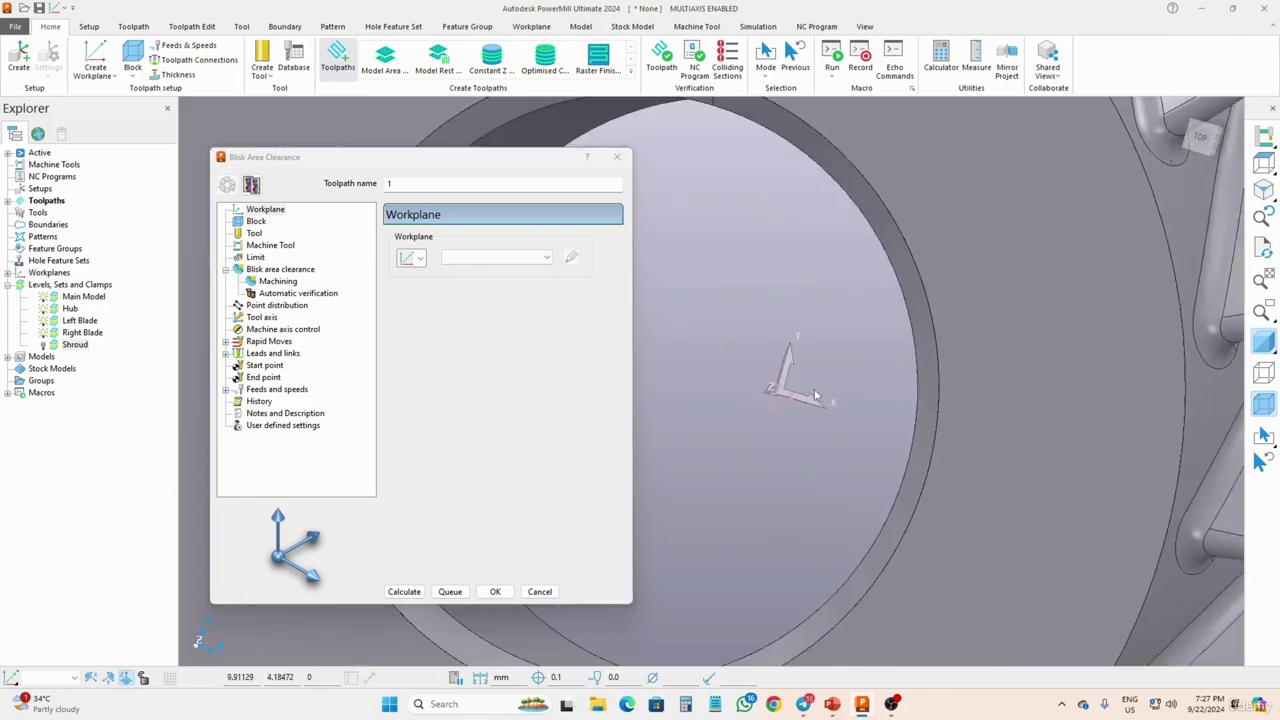
middle_click_drag(795, 398, 715, 320)
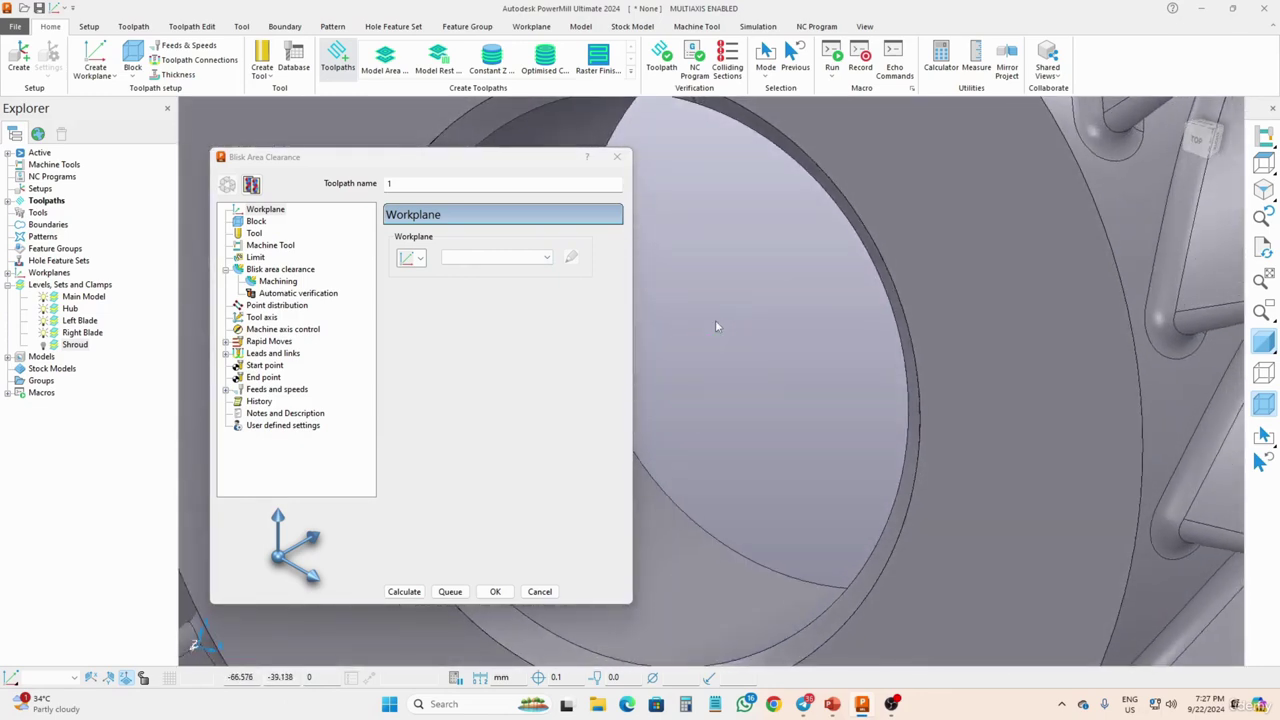
Step: Check the toolpath's block and tool settings and name the toolpath Blisk Area Clearance
left_click(257, 222)
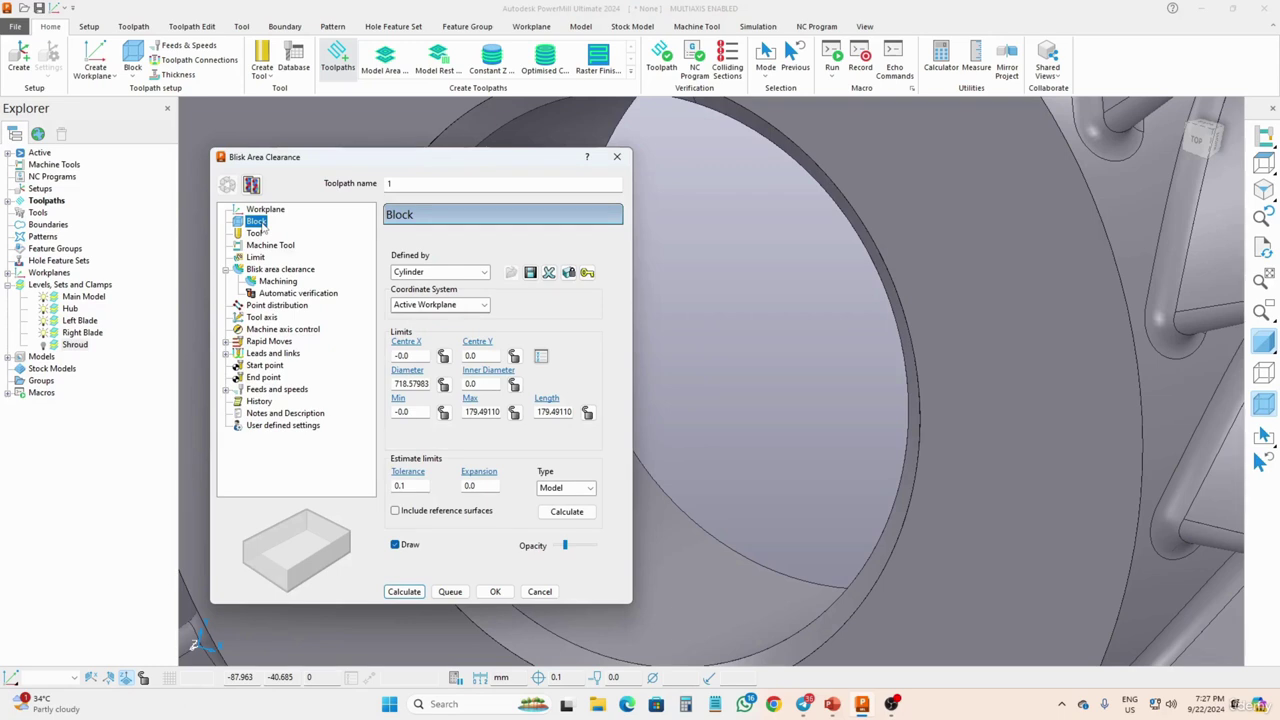
left_click(250, 236)
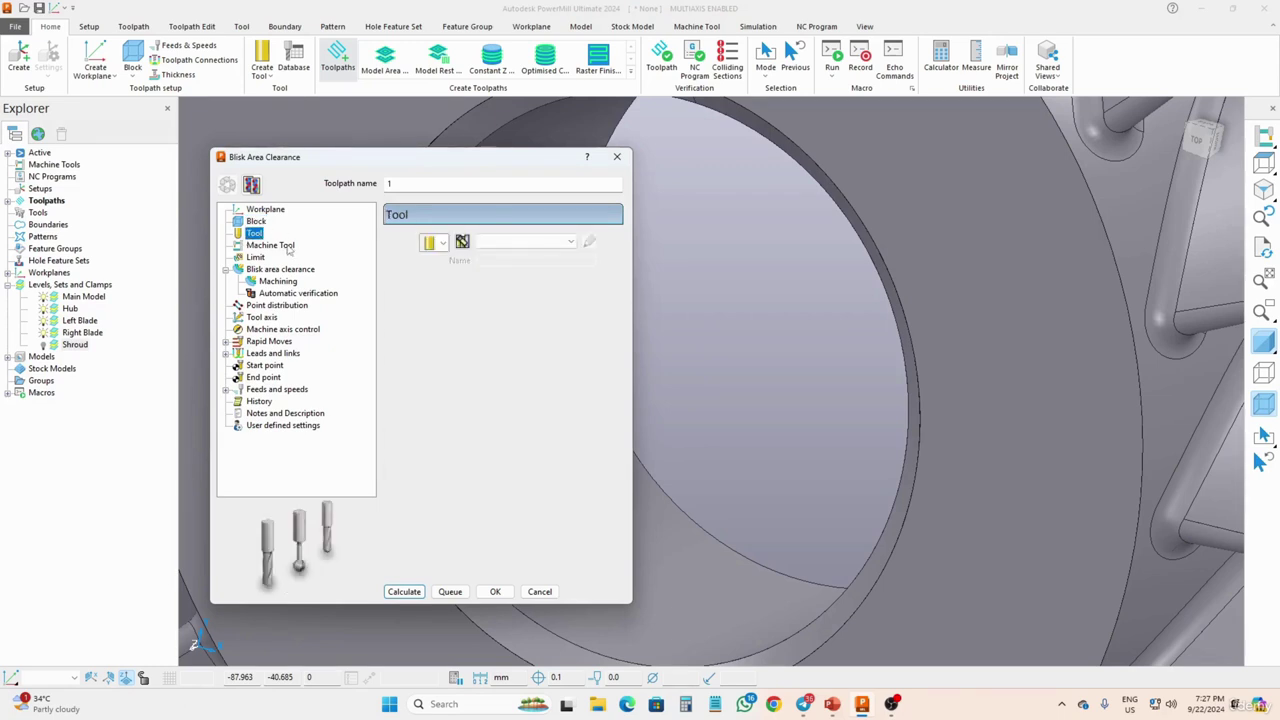
double_click(411, 182)
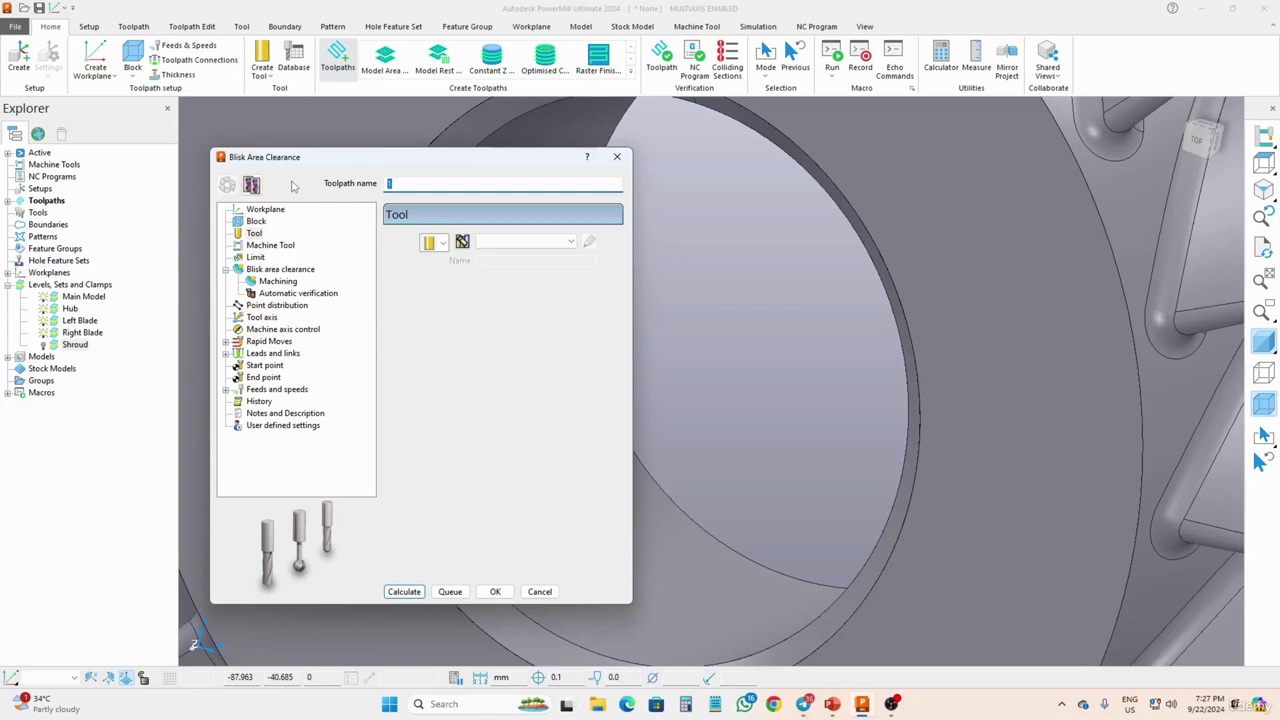
type("Blisk Area Clearance")
Step: Examine the blades, the gaps between them and the fillets where they meet the hub
scroll(860, 320, "down", 10)
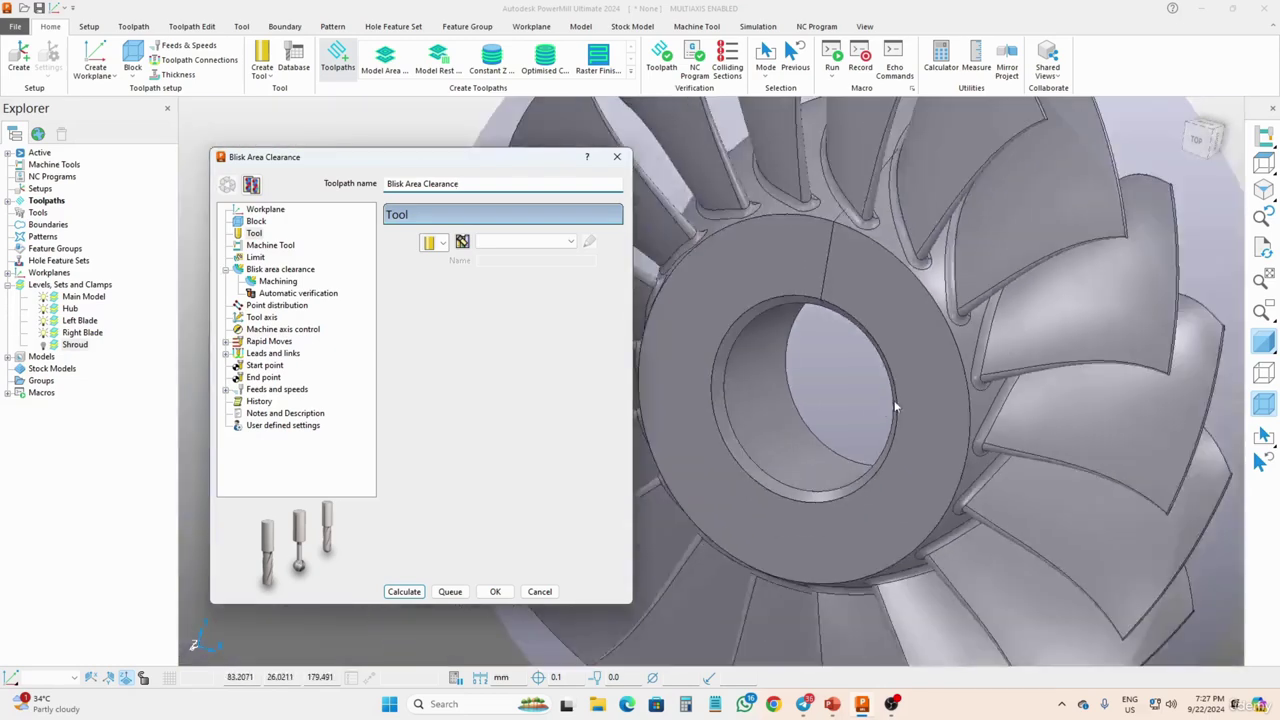
middle_click_drag(820, 340, 886, 290)
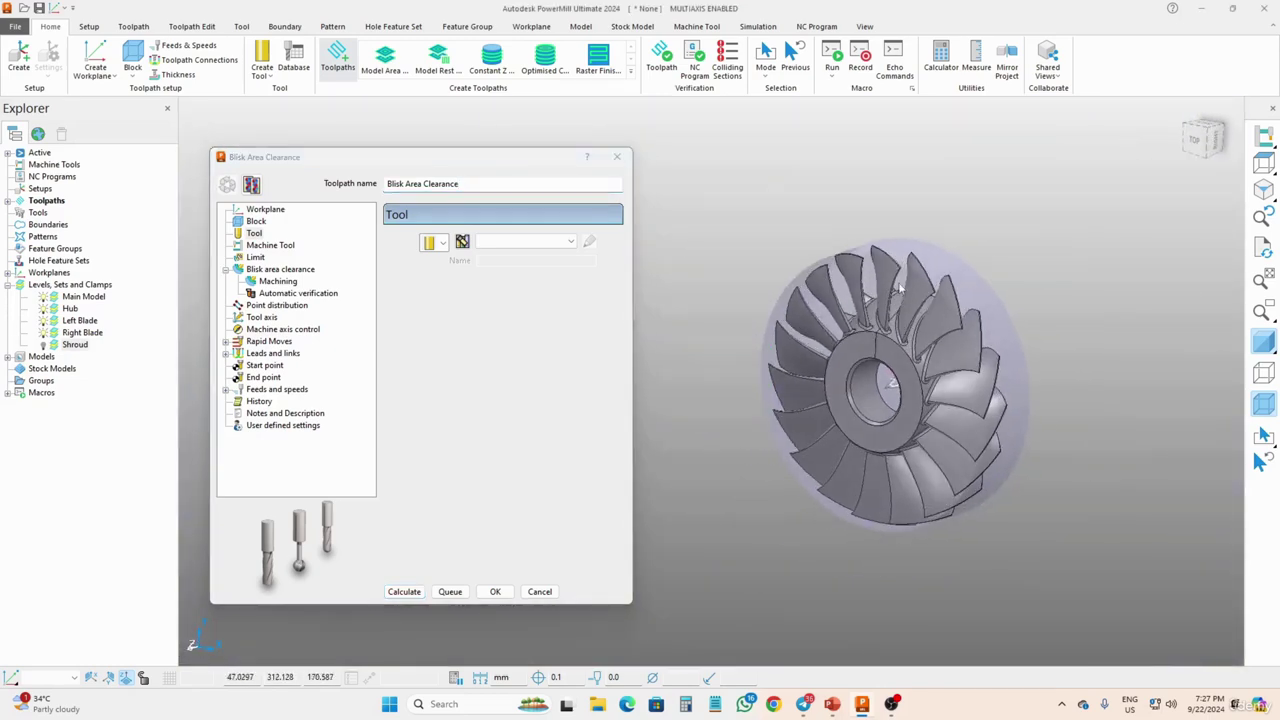
scroll(887, 290, "up", 6)
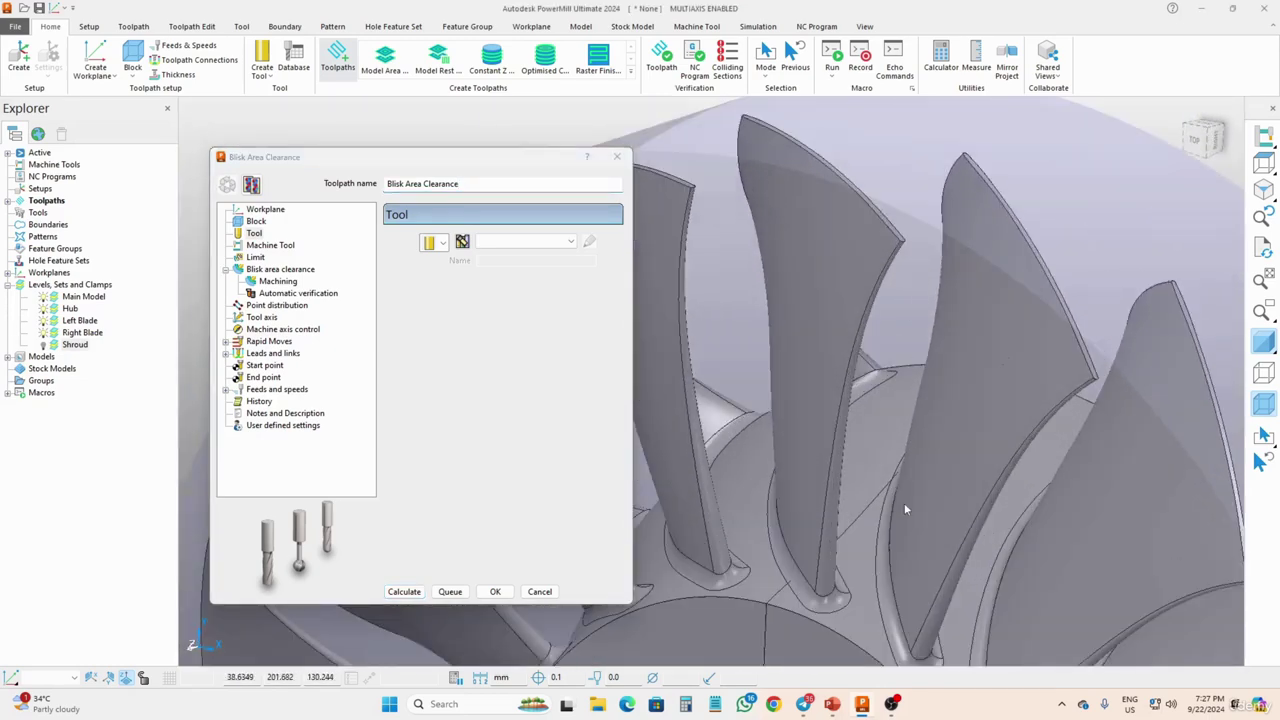
scroll(906, 474, "down", 8)
middle_click_drag(906, 474, 924, 398)
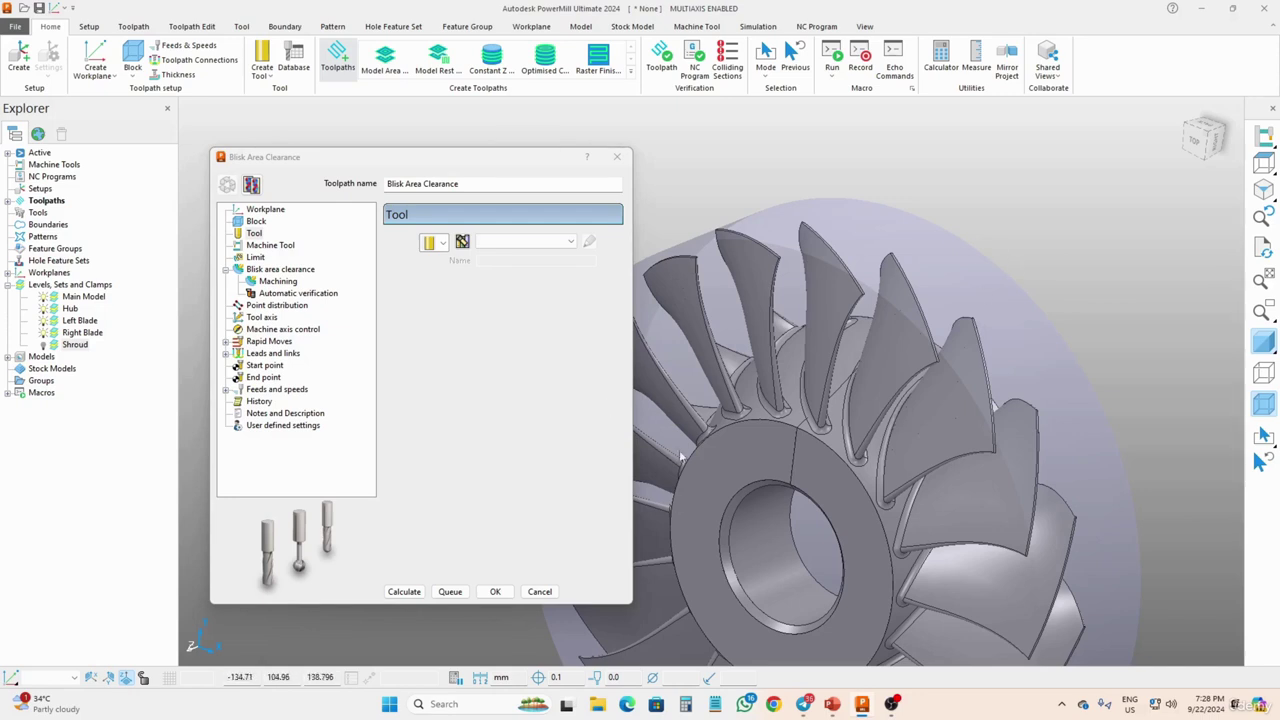
middle_click_drag(807, 450, 778, 438)
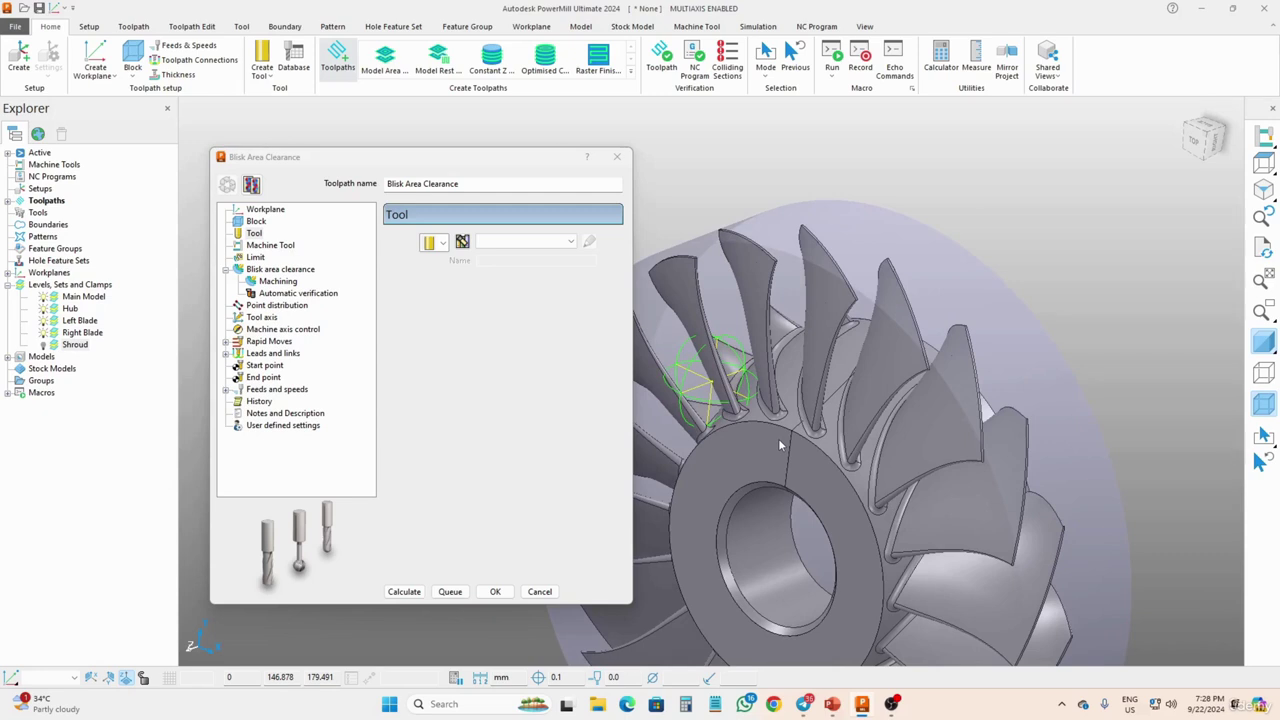
Step: In the blisk definition, assign the Hub level as the hub and the Shroud level as the shroud, leaving the fillets unassigned
left_click(267, 271)
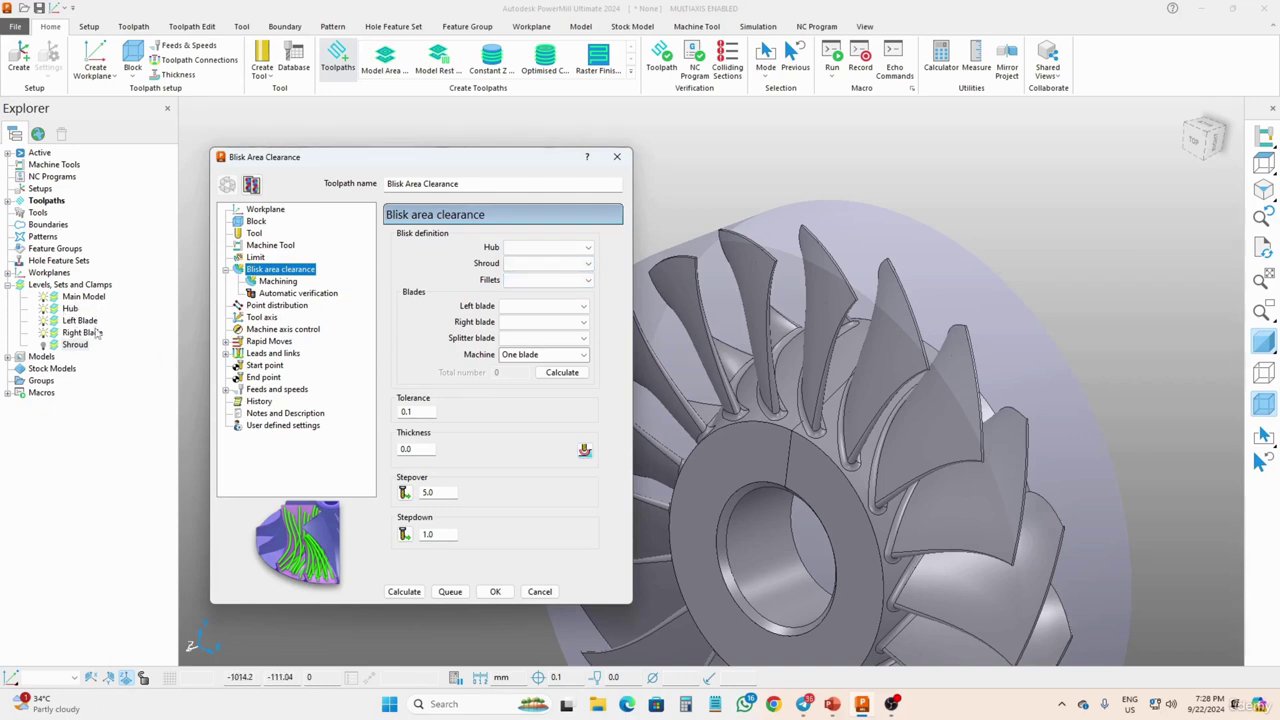
left_click(525, 250)
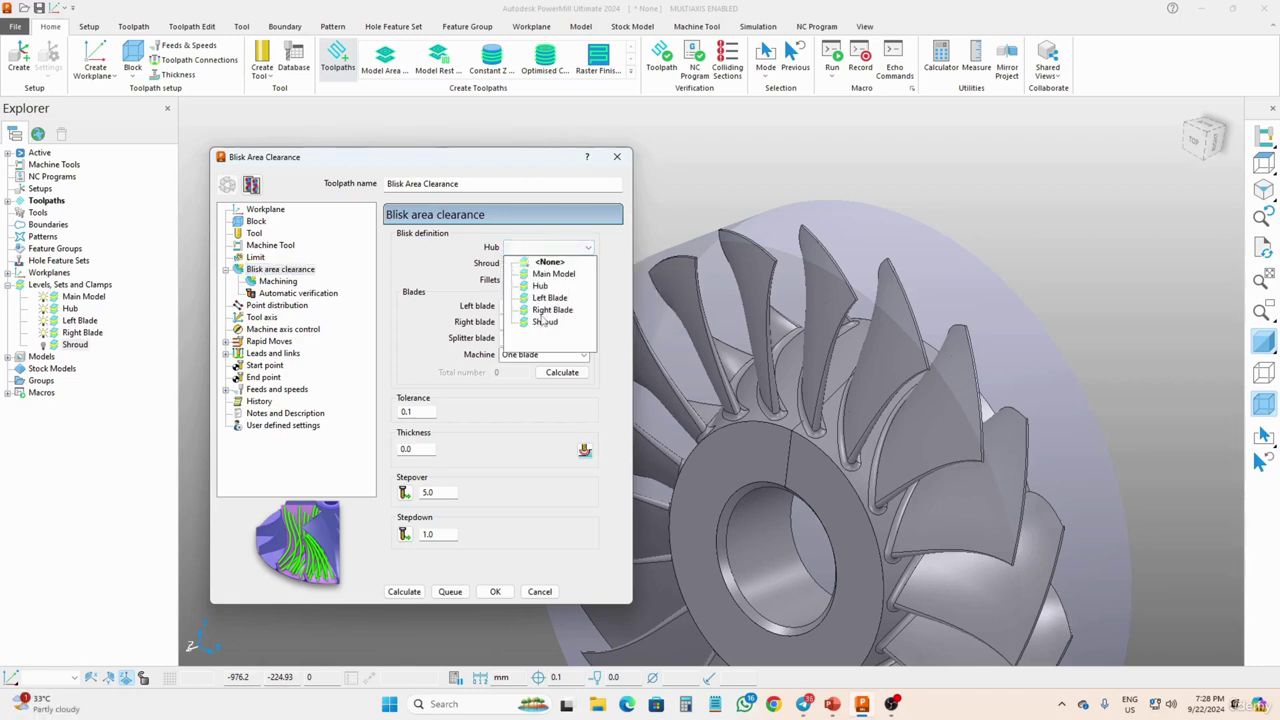
left_click(540, 286)
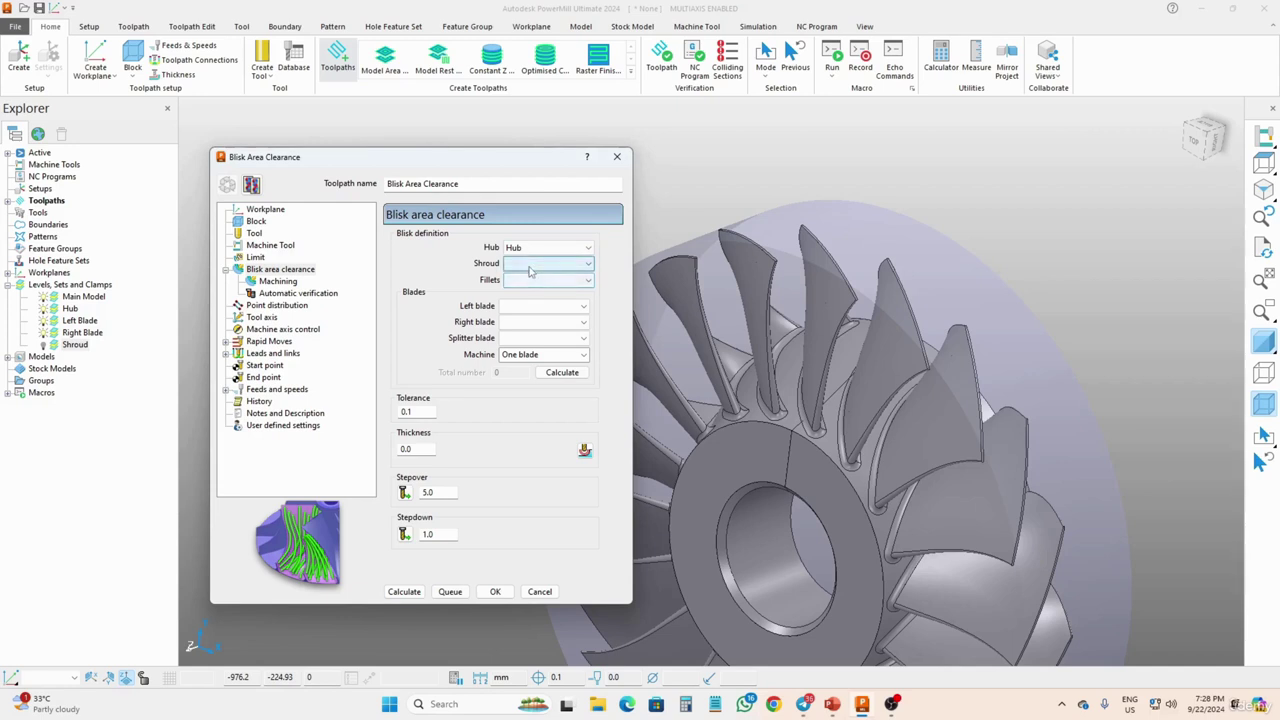
left_click(530, 265)
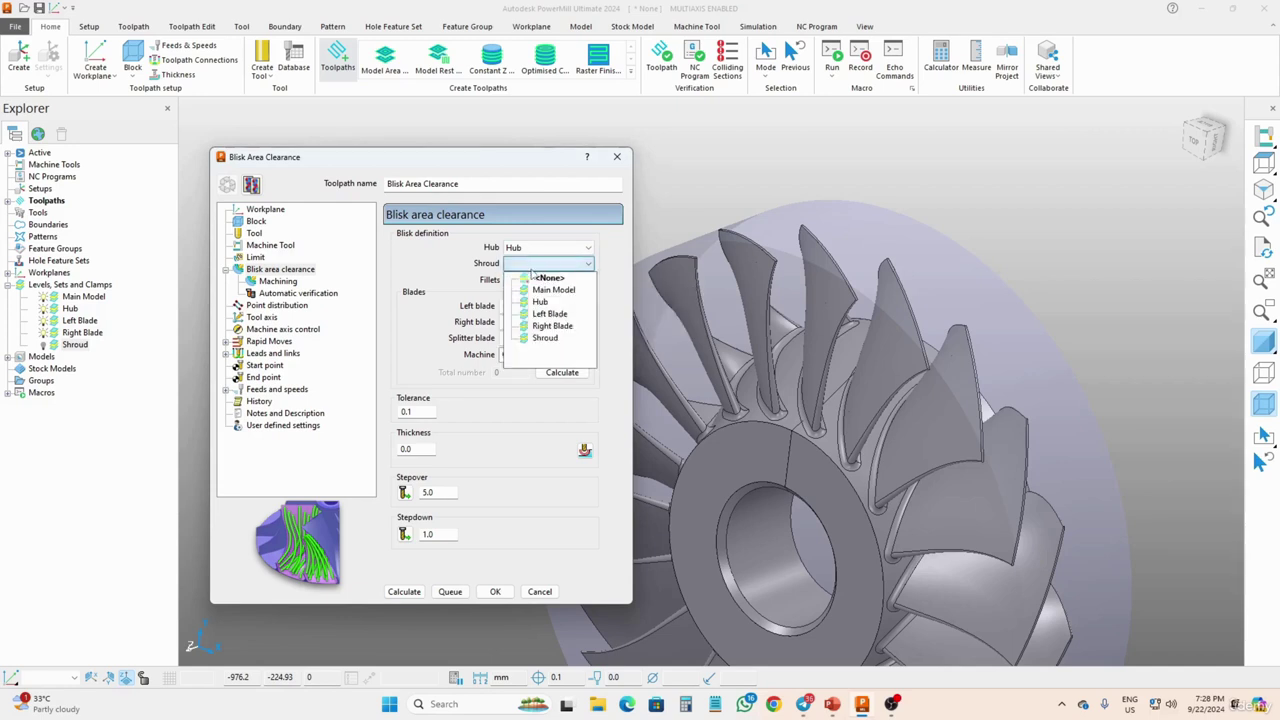
left_click(546, 340)
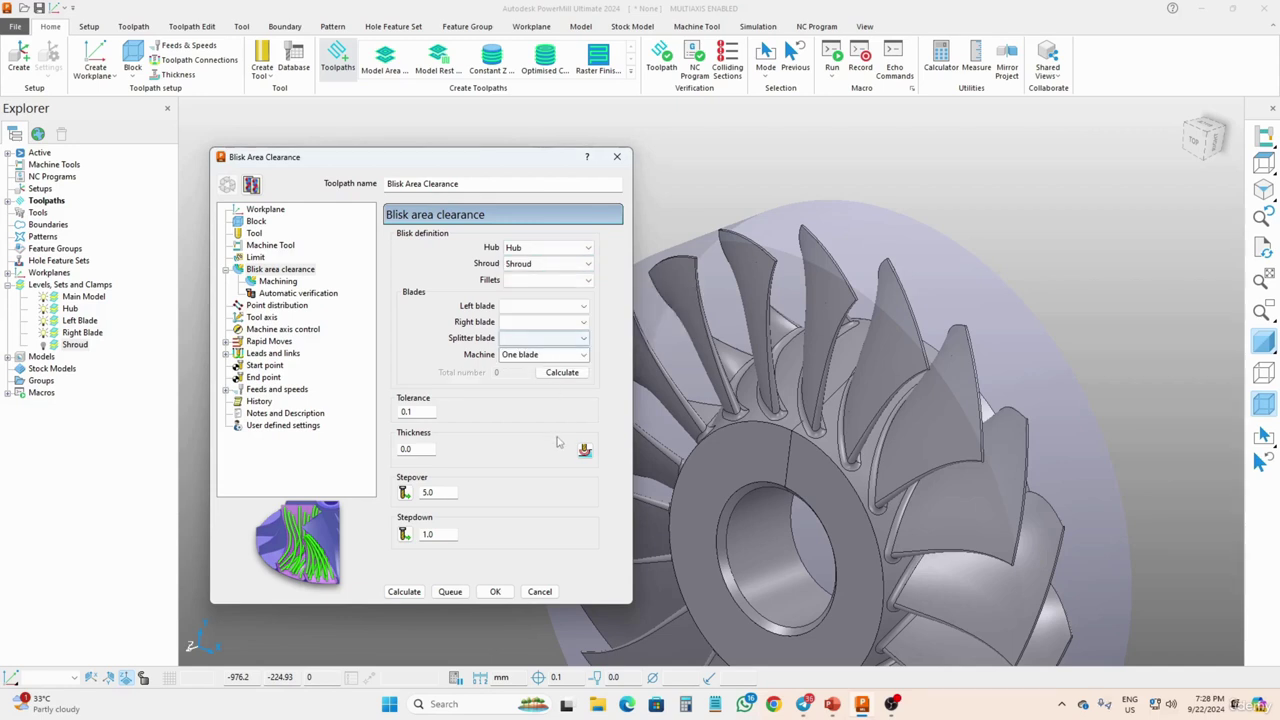
left_click(545, 280)
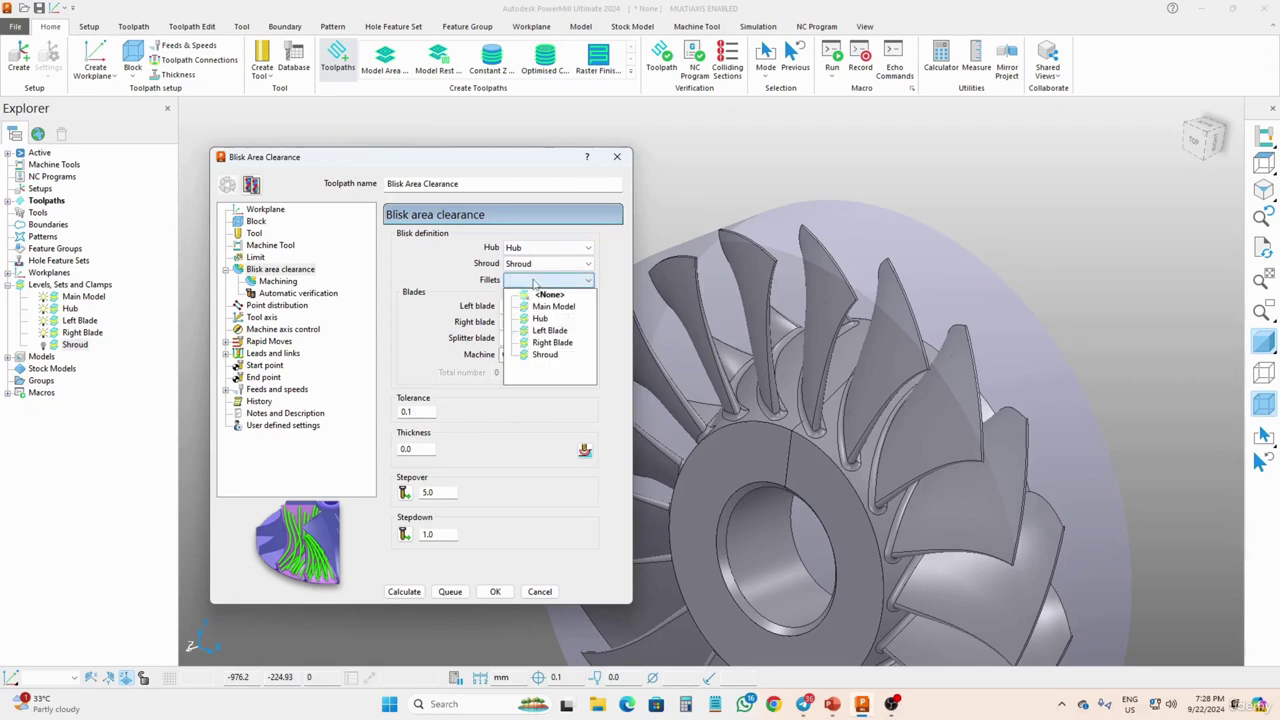
left_click(461, 286)
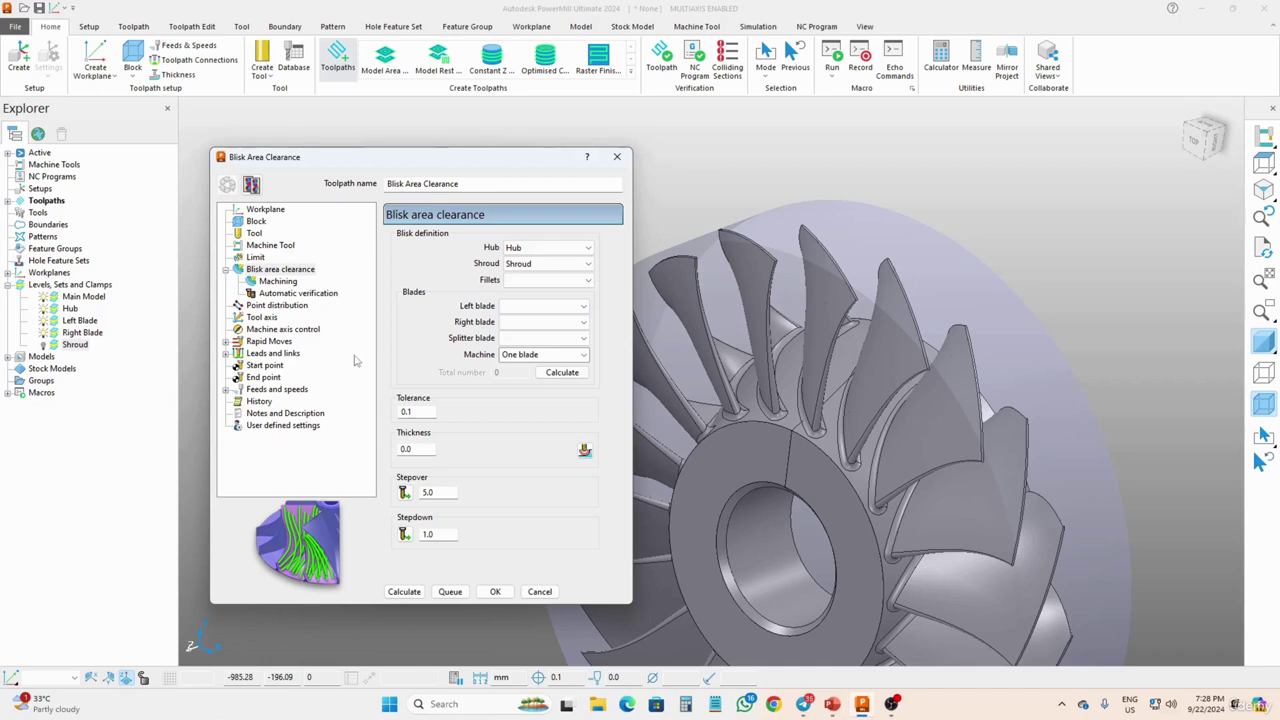
Step: Assign the Left Blade level as the left blade and the Right Blade level as the right blade
left_click(526, 307)
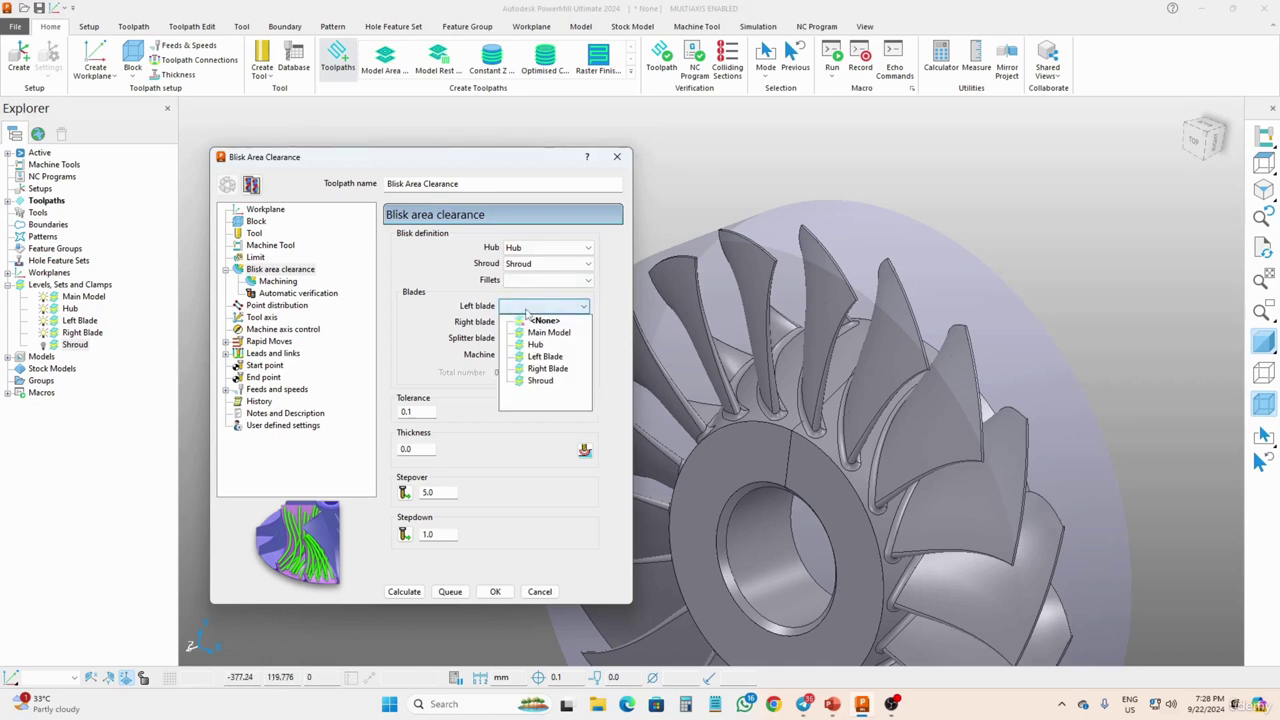
left_click(526, 356)
left_click(525, 322)
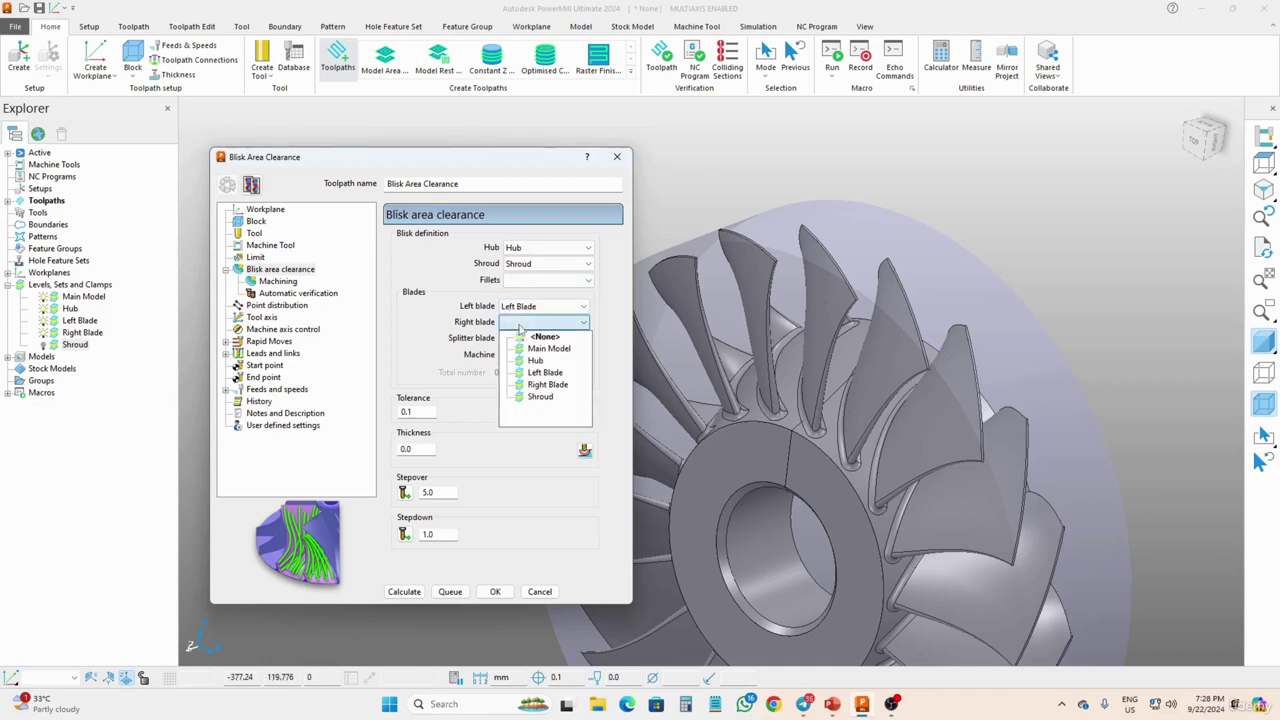
left_click(522, 386)
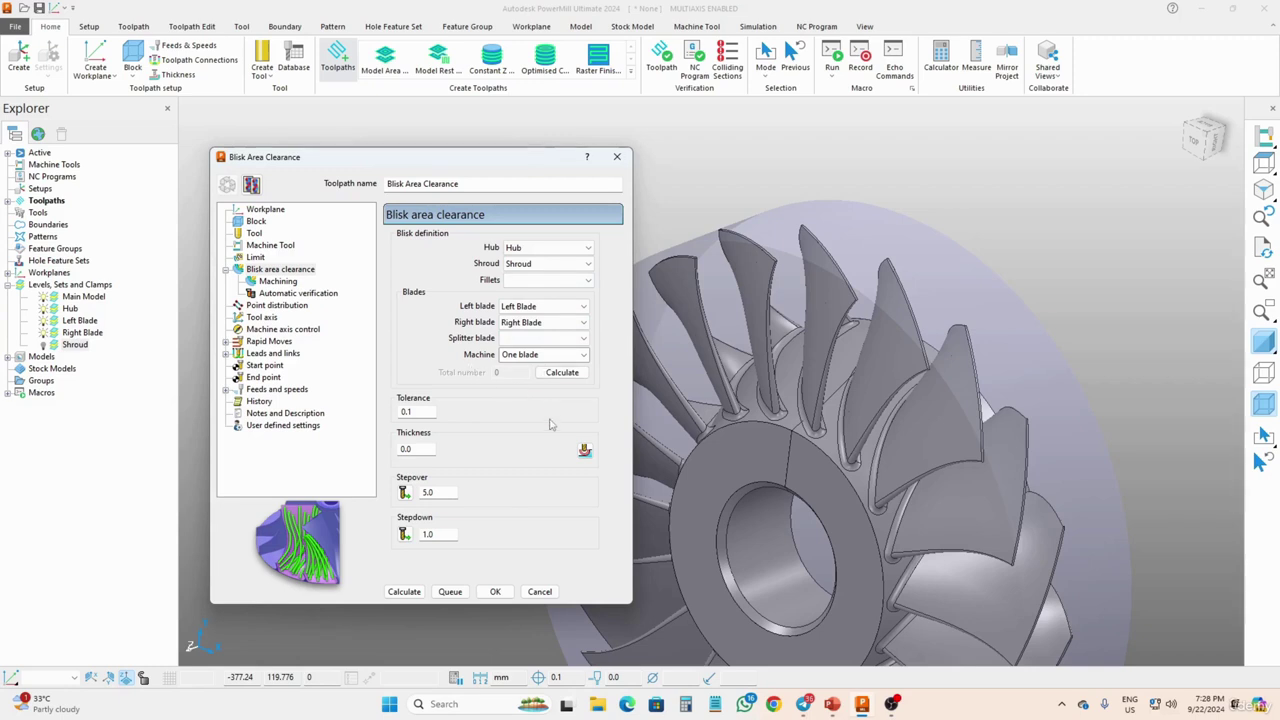
Step: Set the blisk area clearance tolerance to 0.01
left_click_drag(460, 158, 449, 96)
double_click(419, 349)
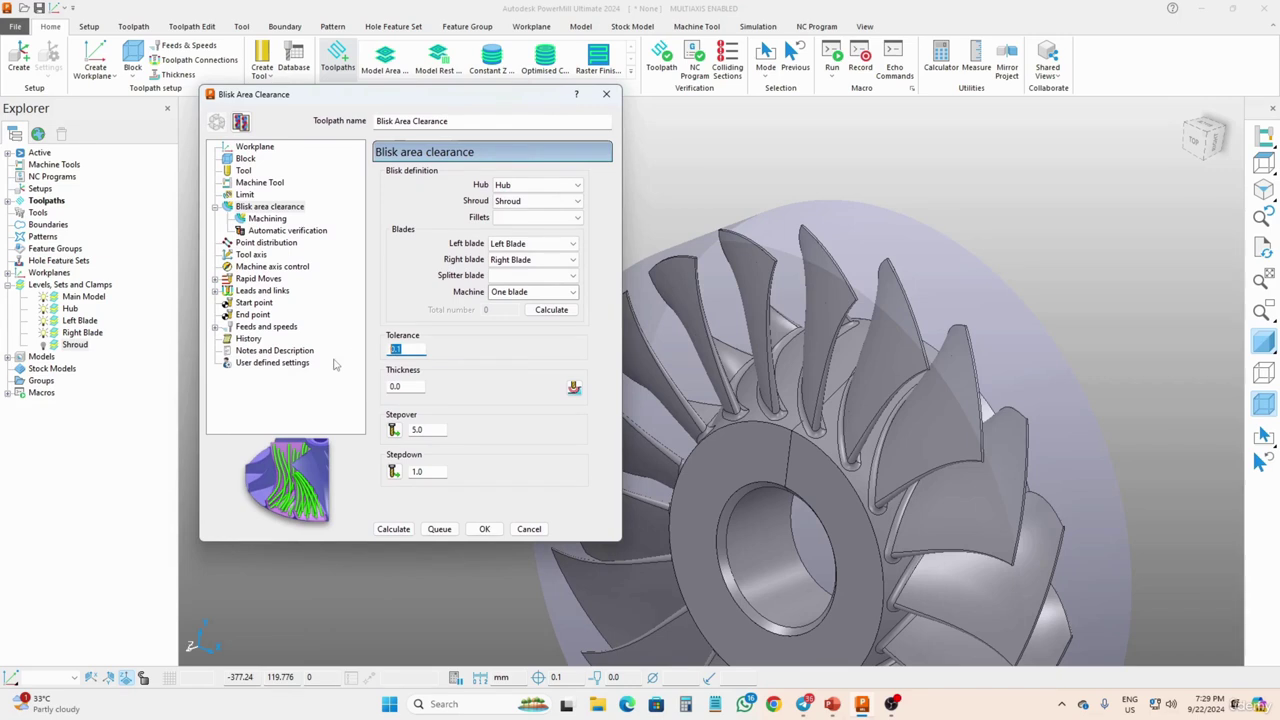
type("0.01")
Step: Create a ball nosed tool named 15mm BN with a diameter of 15 mm and a length of 150 mm
left_click(246, 171)
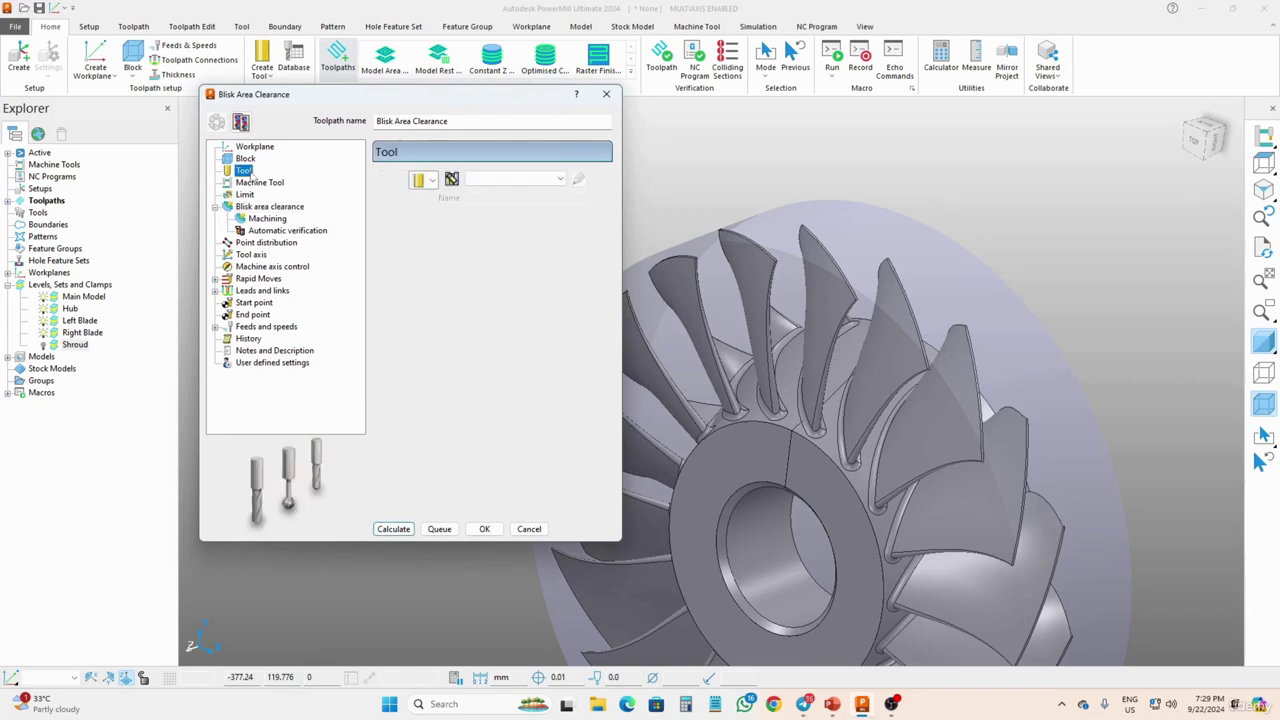
left_click(431, 180)
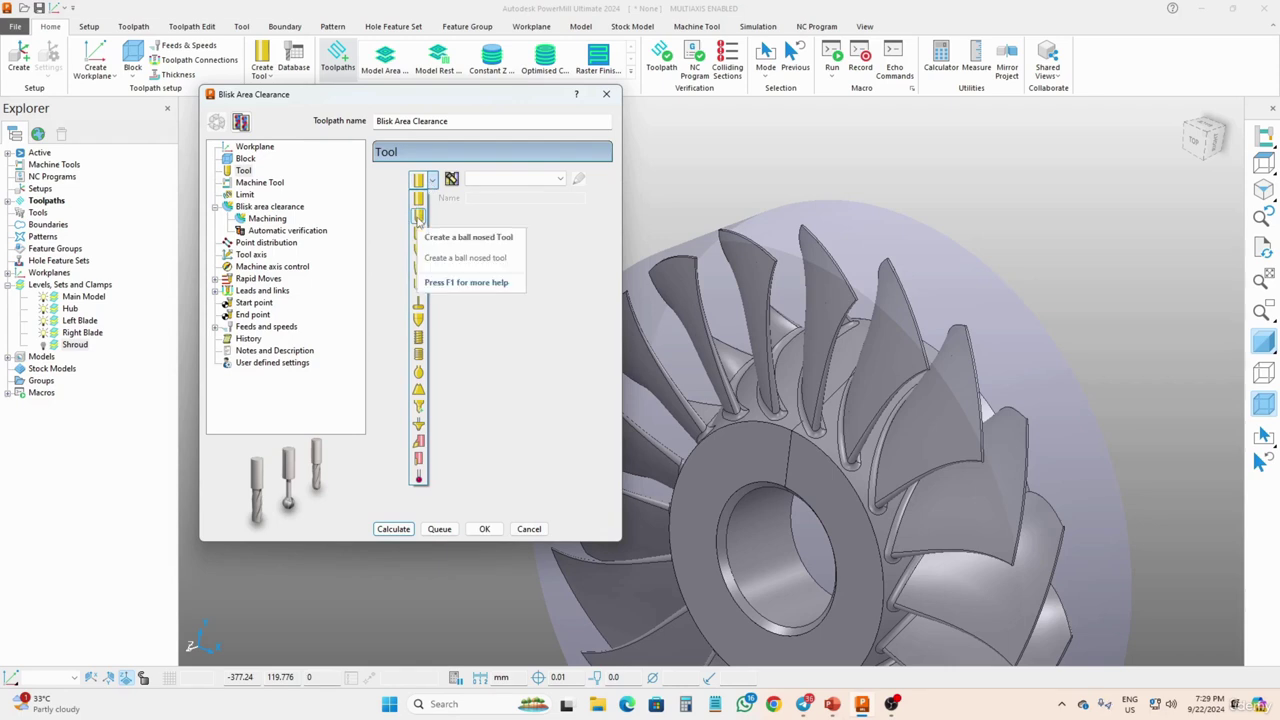
left_click(418, 217)
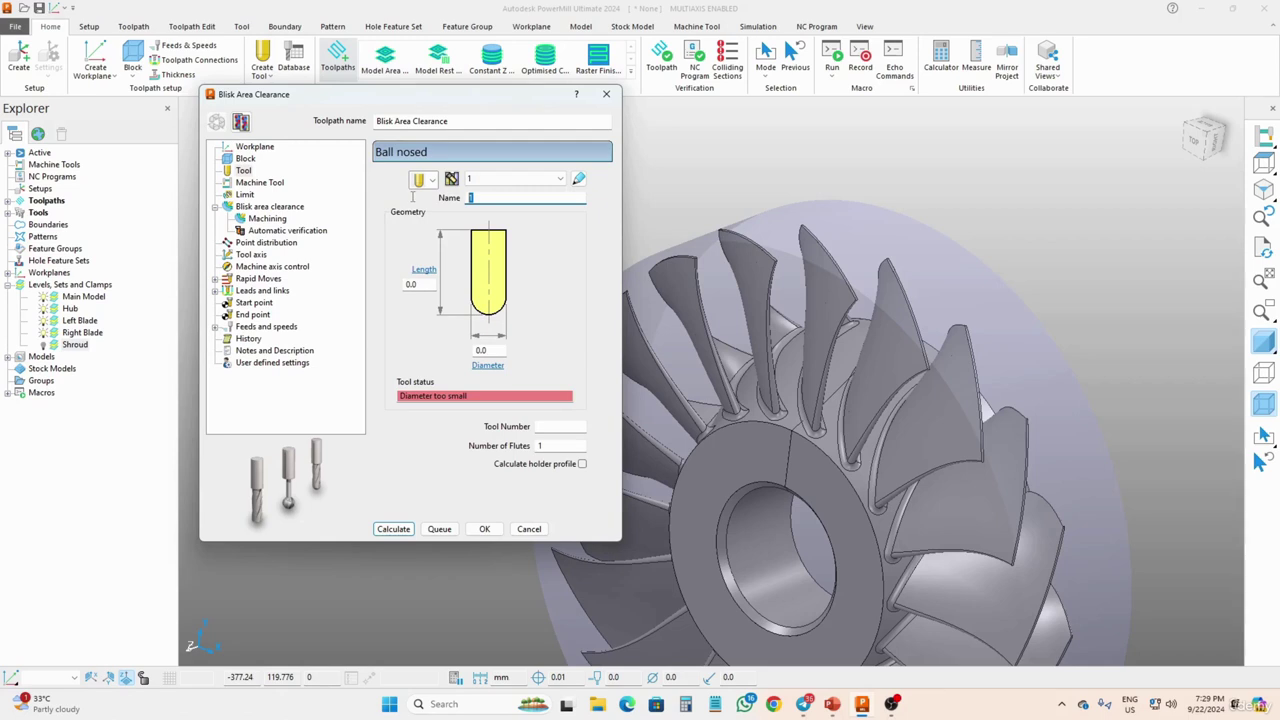
type("15mm BN")
left_click(495, 350)
type("15")
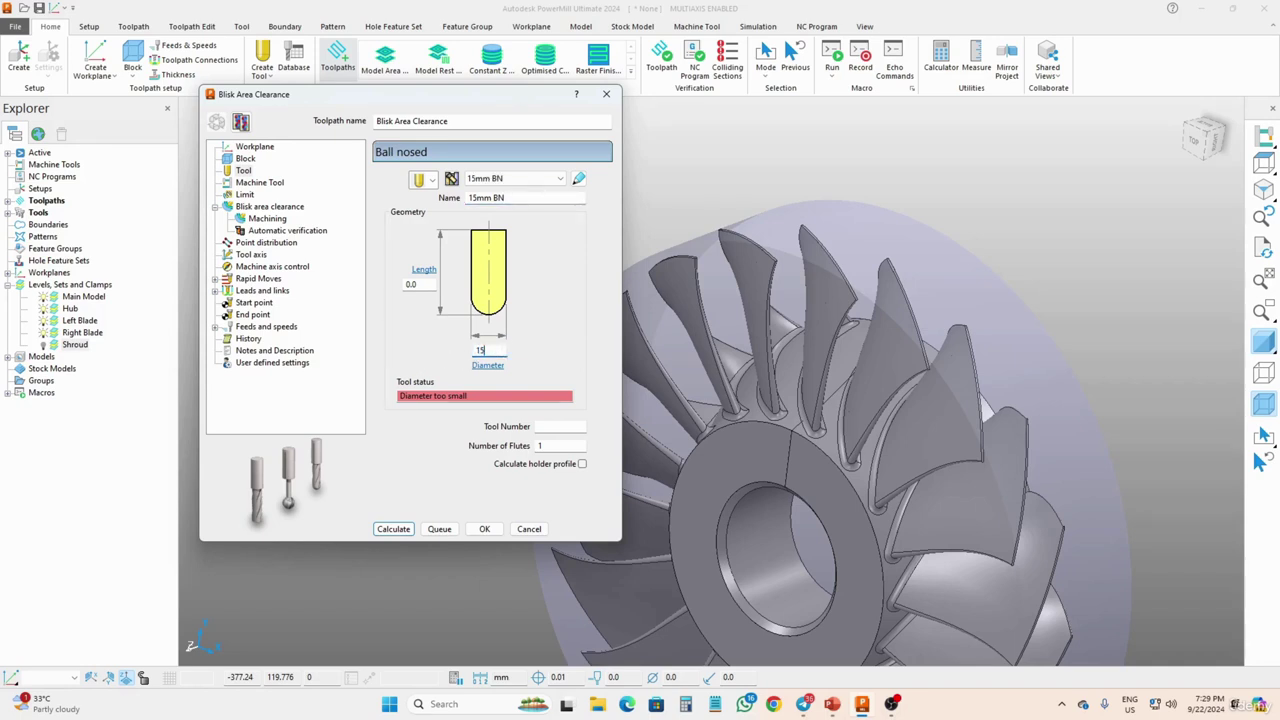
left_click(414, 284)
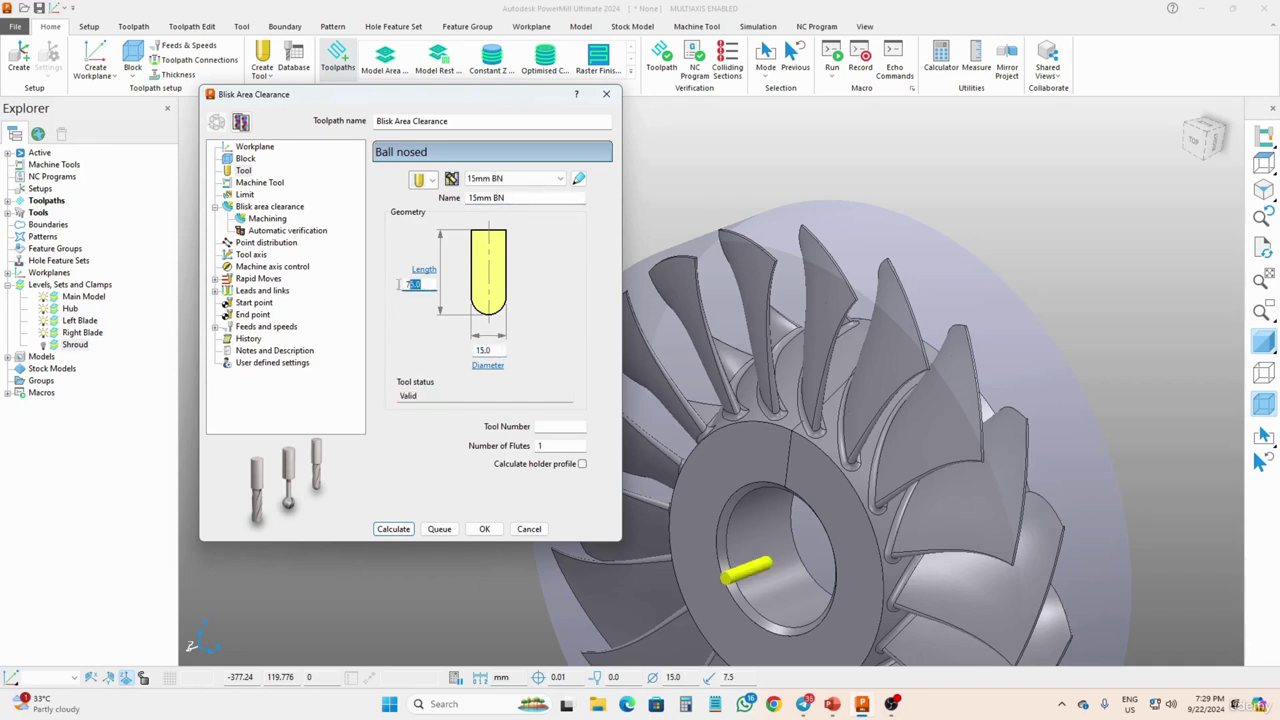
type("1")
Step: Compare the ball nosed tool's length and diameter with the blade height and the gaps between the blades
middle_click_drag(816, 350, 773, 372)
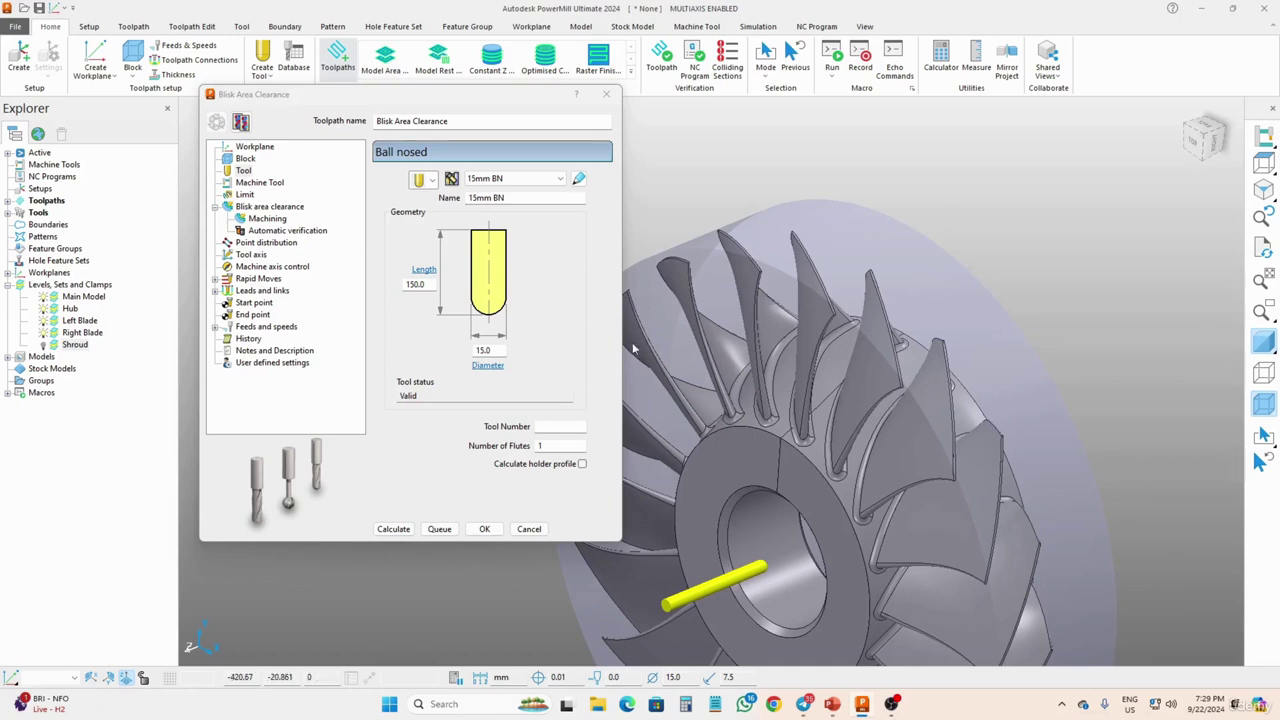
middle_click_drag(735, 325, 692, 363)
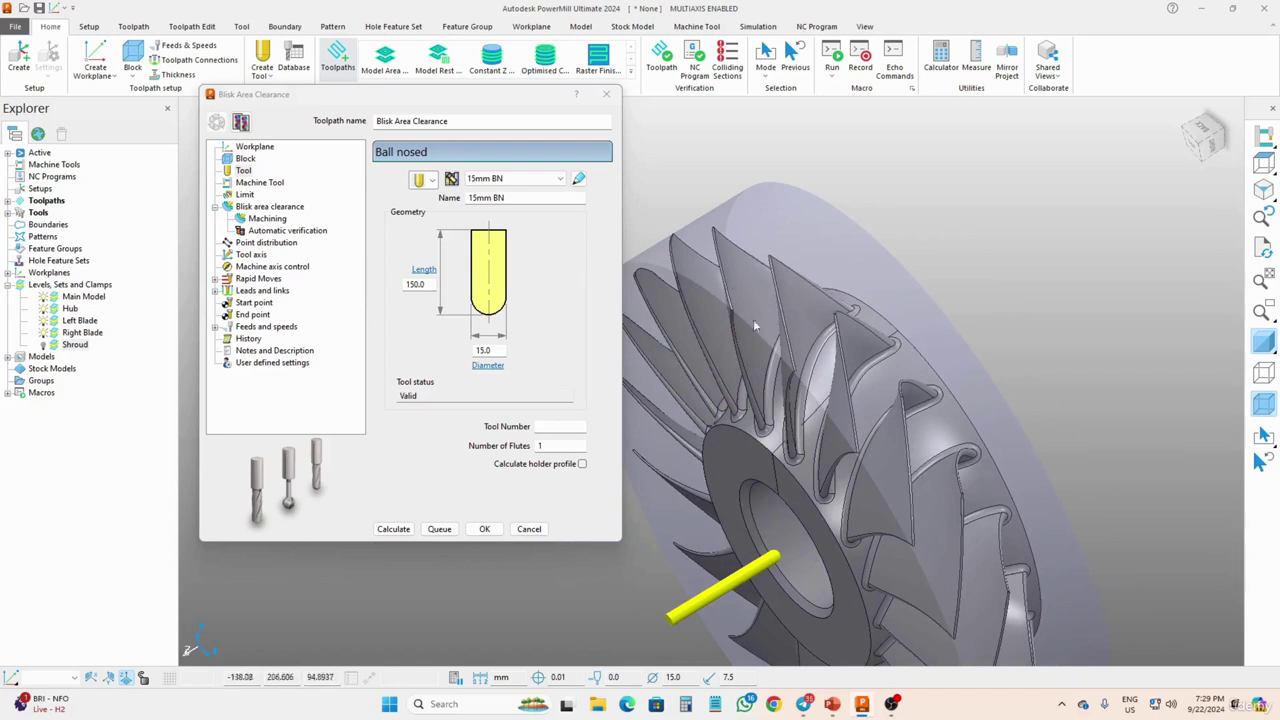
middle_click_drag(753, 319, 852, 315)
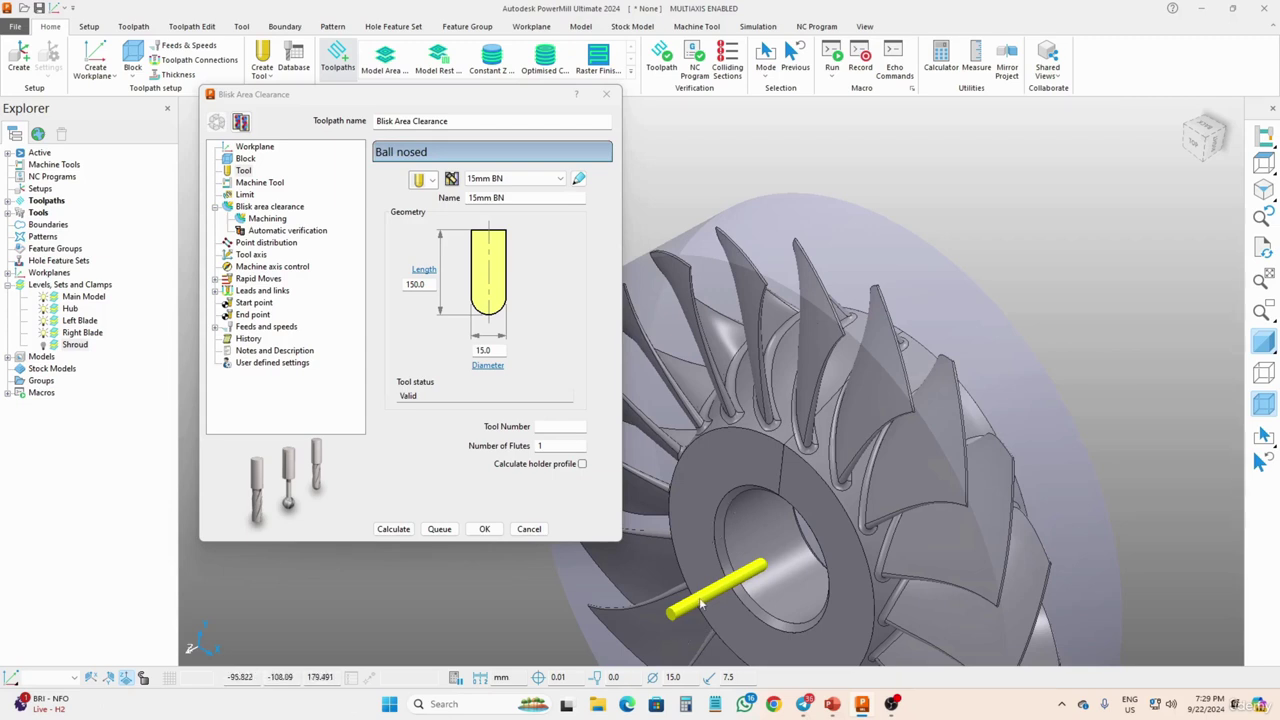
middle_click_drag(700, 600, 684, 597)
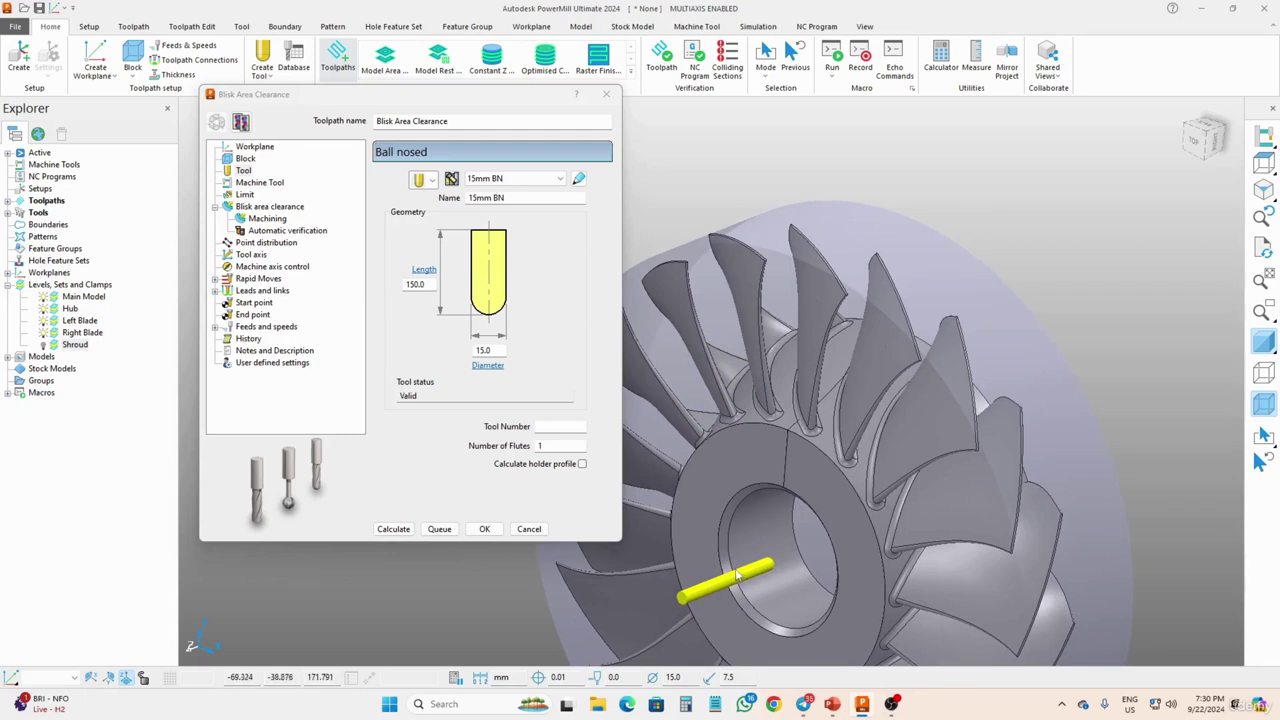
double_click(428, 285)
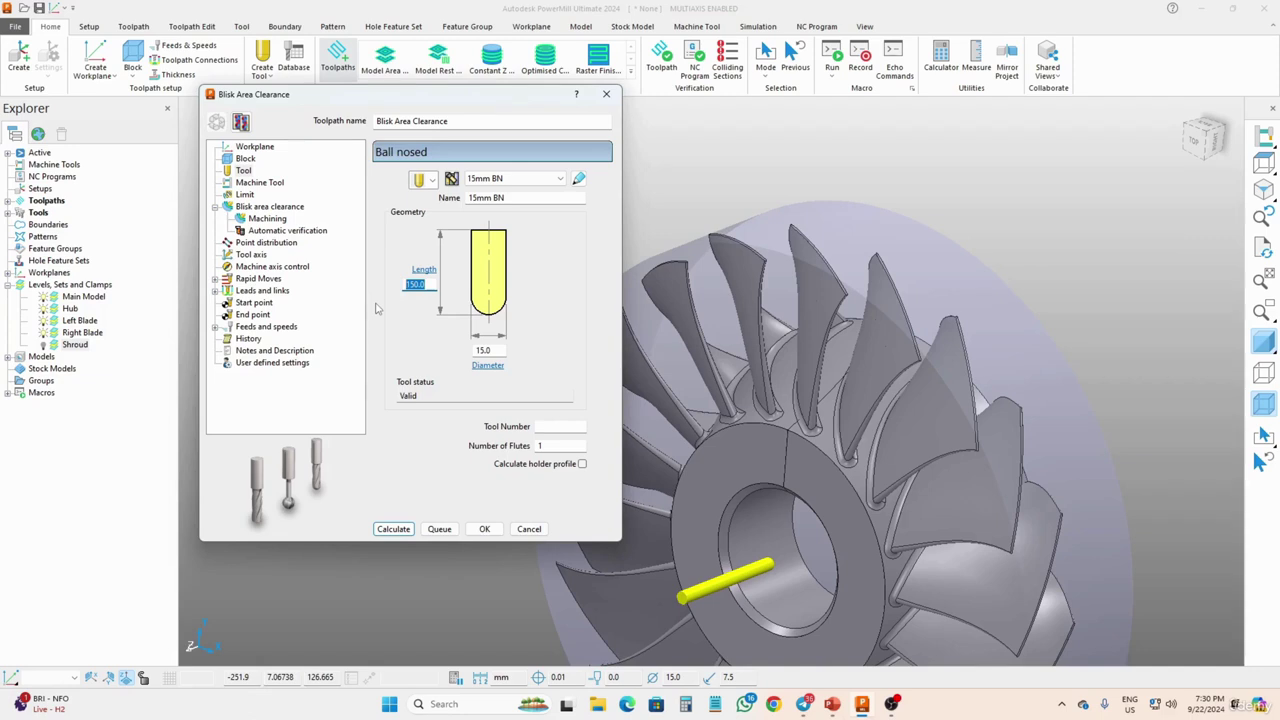
middle_click_drag(647, 396, 715, 385)
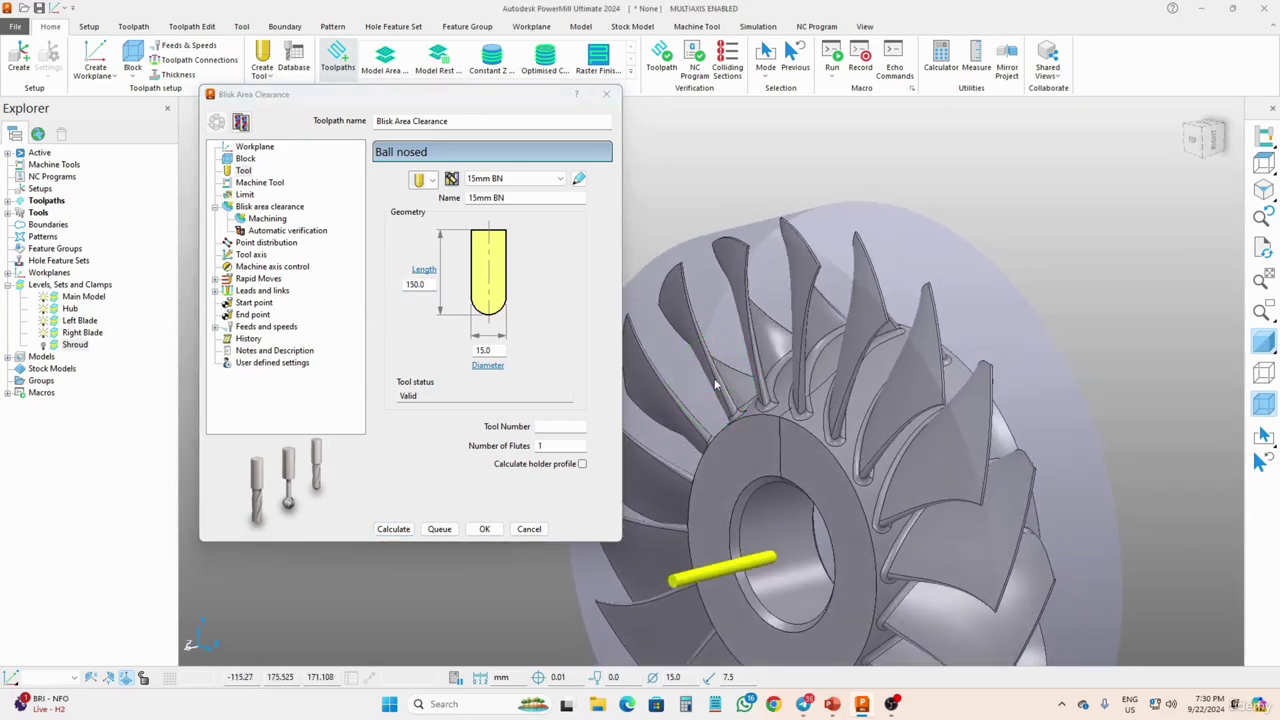
Step: Set the blisk area clearance stepover to 10 and the stepdown to 5
left_click(270, 207)
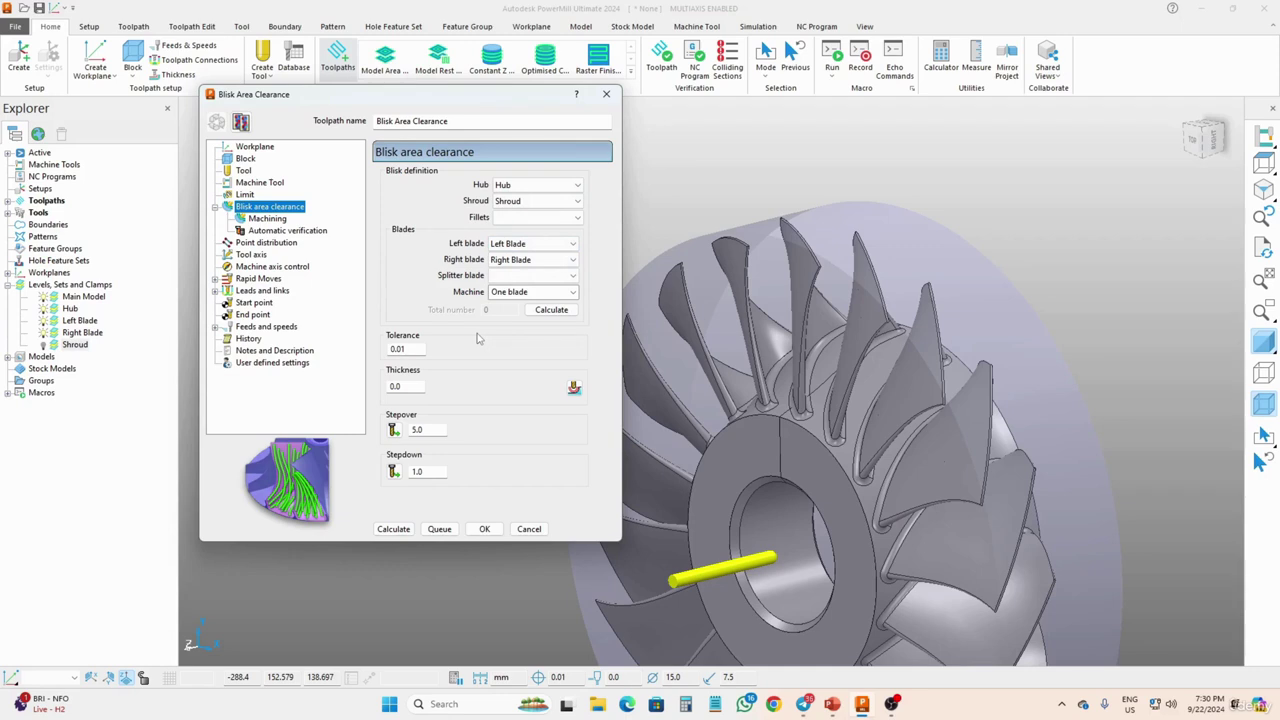
double_click(440, 430)
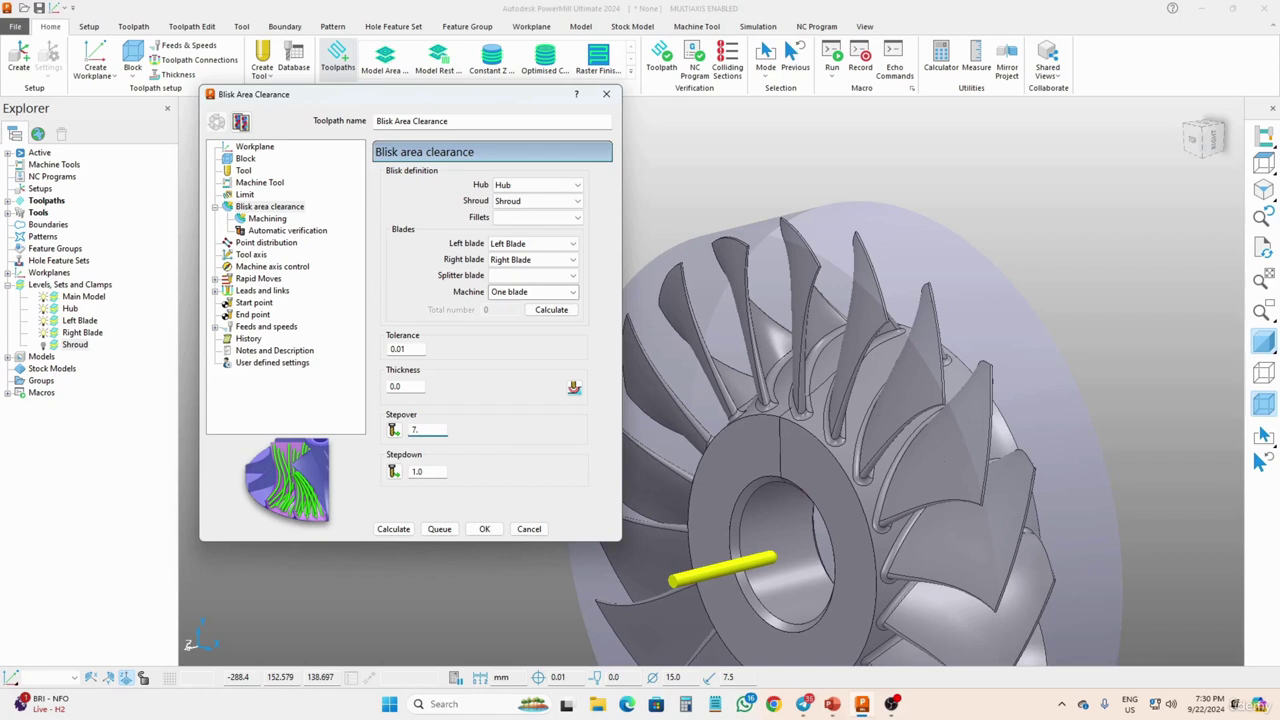
key("BackSpace")
type("10")
key("Tab")
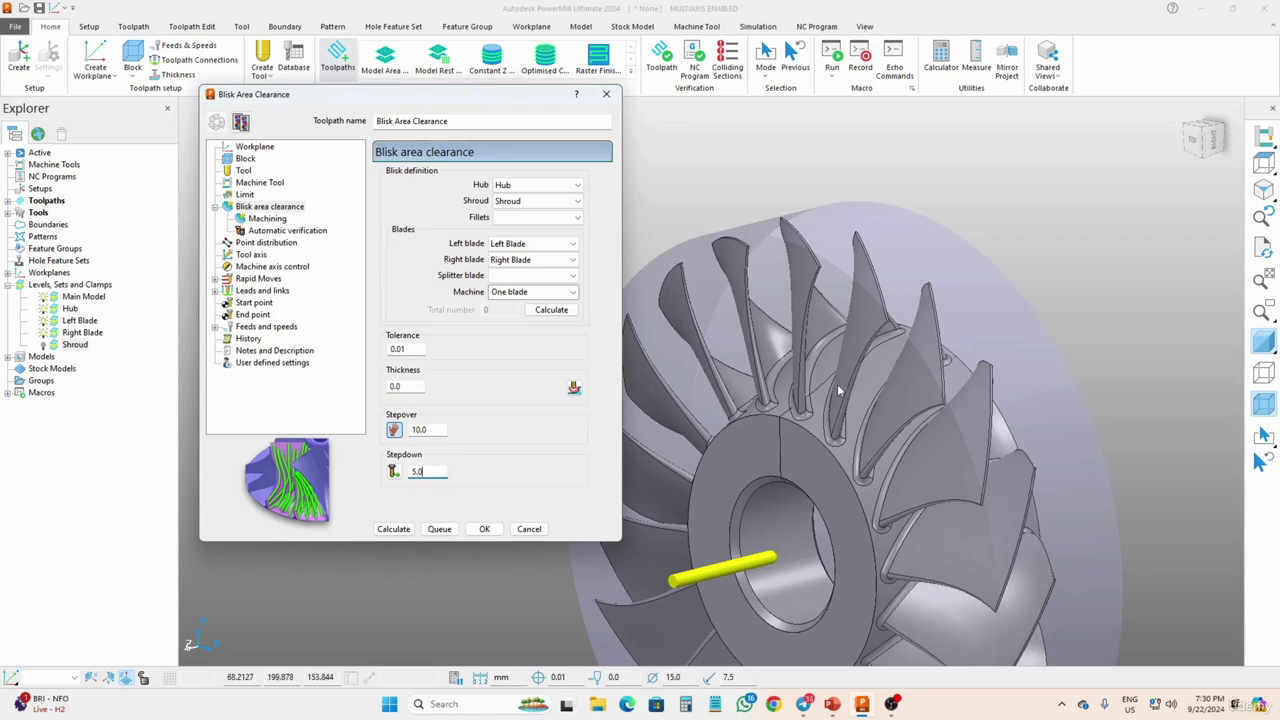
left_click(438, 431)
left_click(440, 471)
Step: Set the toolpath's first and second link choices to Straight and the default link to Skim, with gouge checking turned off
left_click(266, 219)
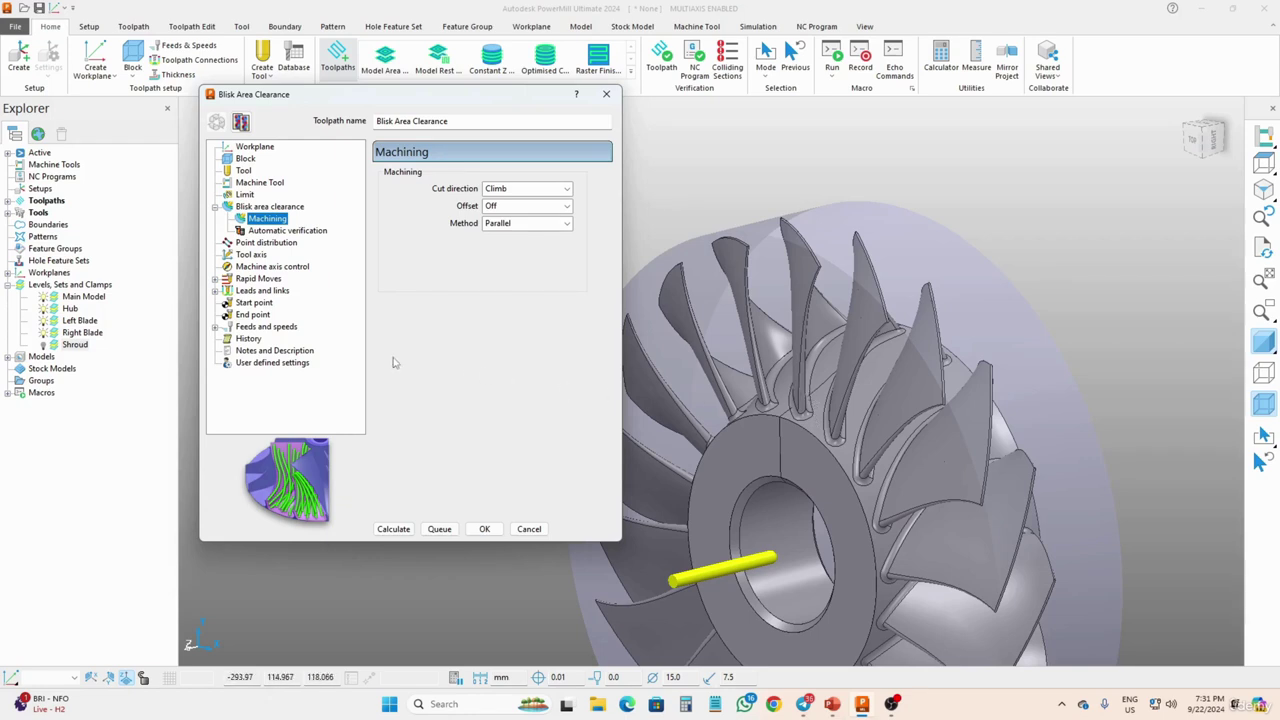
left_click(252, 291)
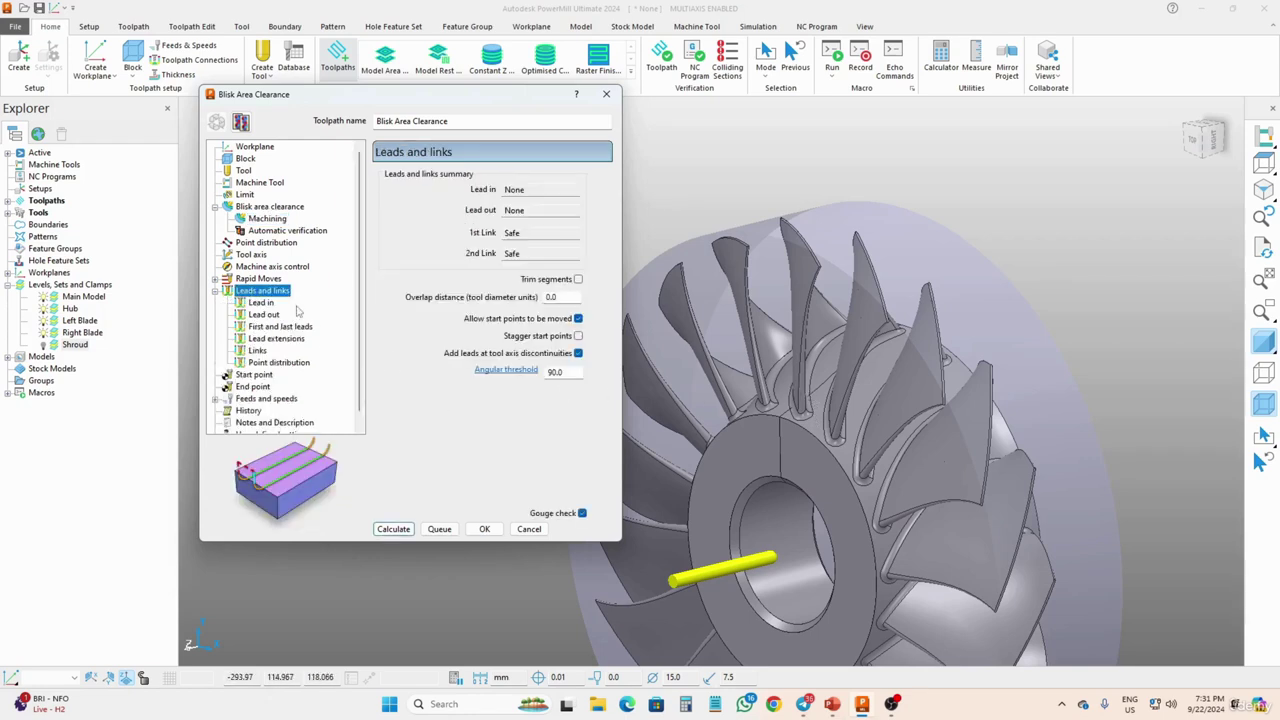
left_click(275, 351)
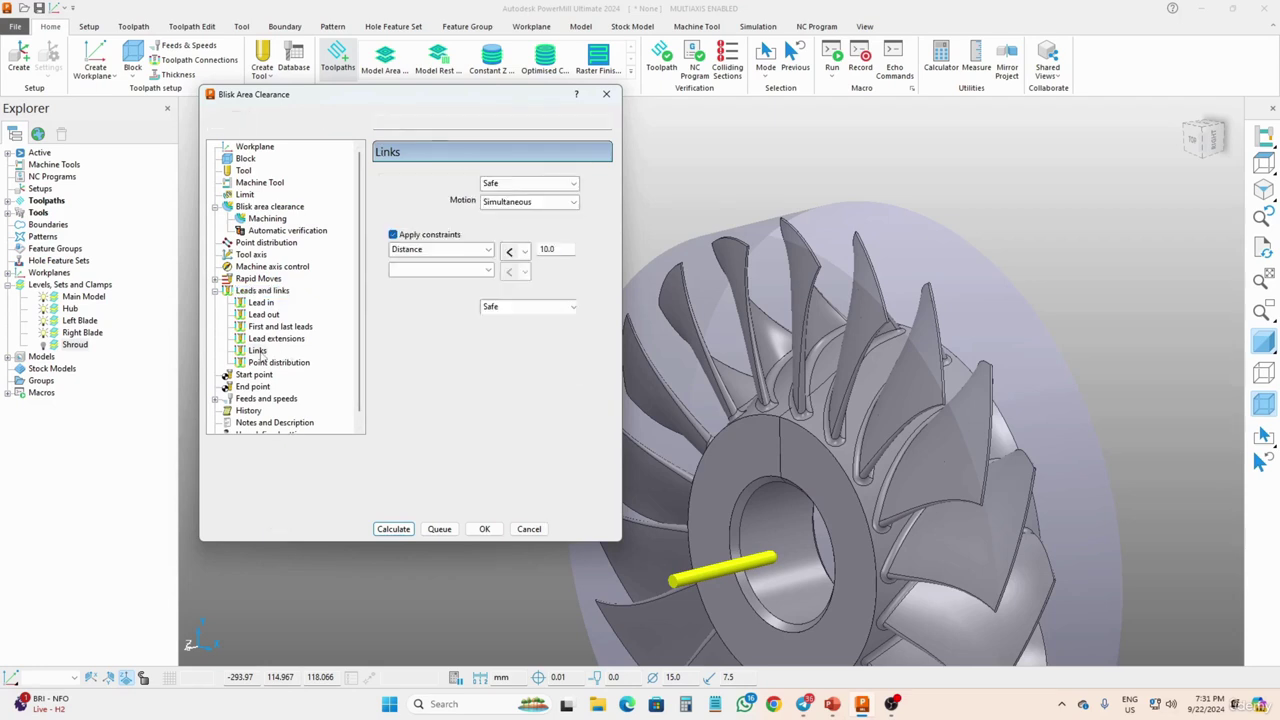
left_click(499, 184)
left_click(514, 253)
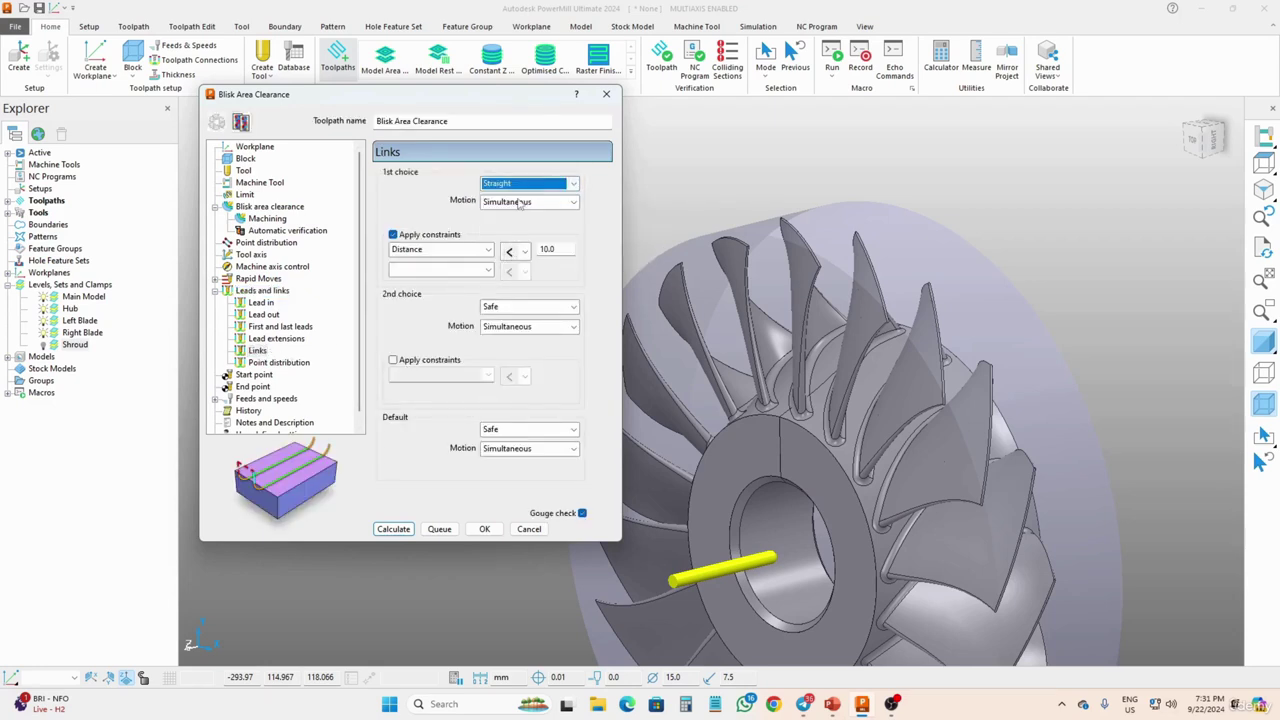
left_click(507, 304)
left_click(529, 378)
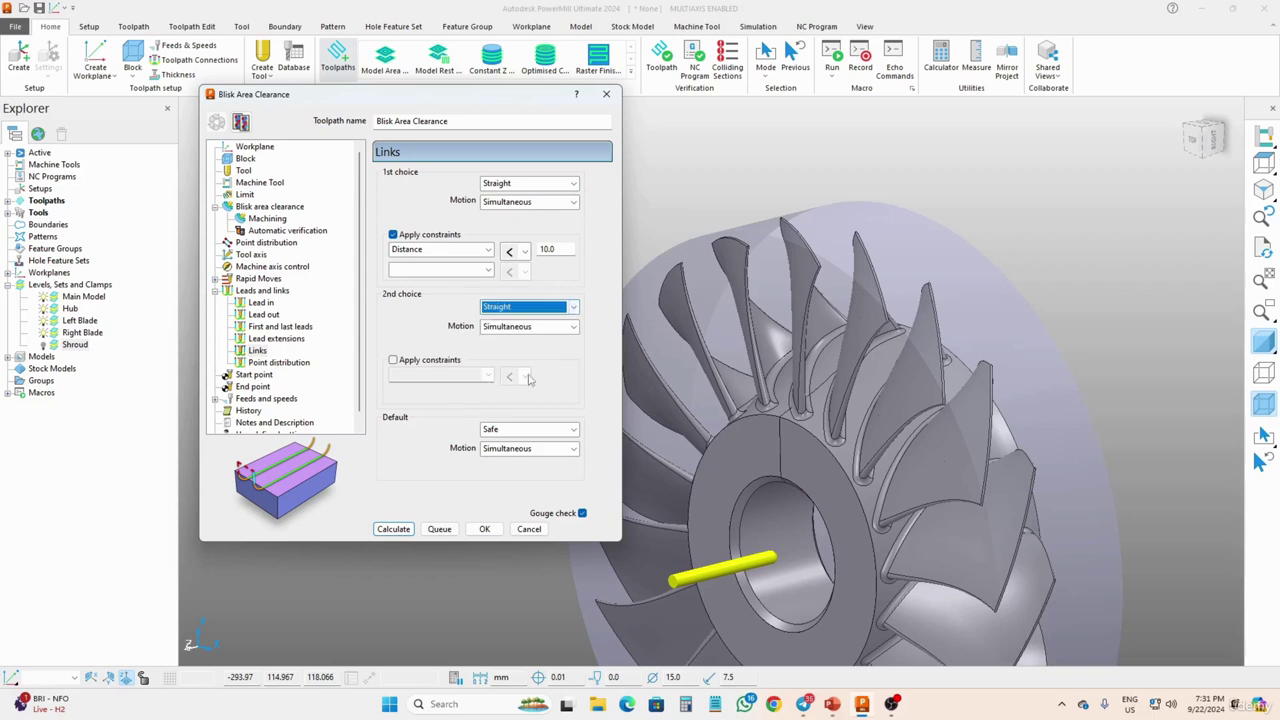
left_click(492, 429)
left_click(490, 471)
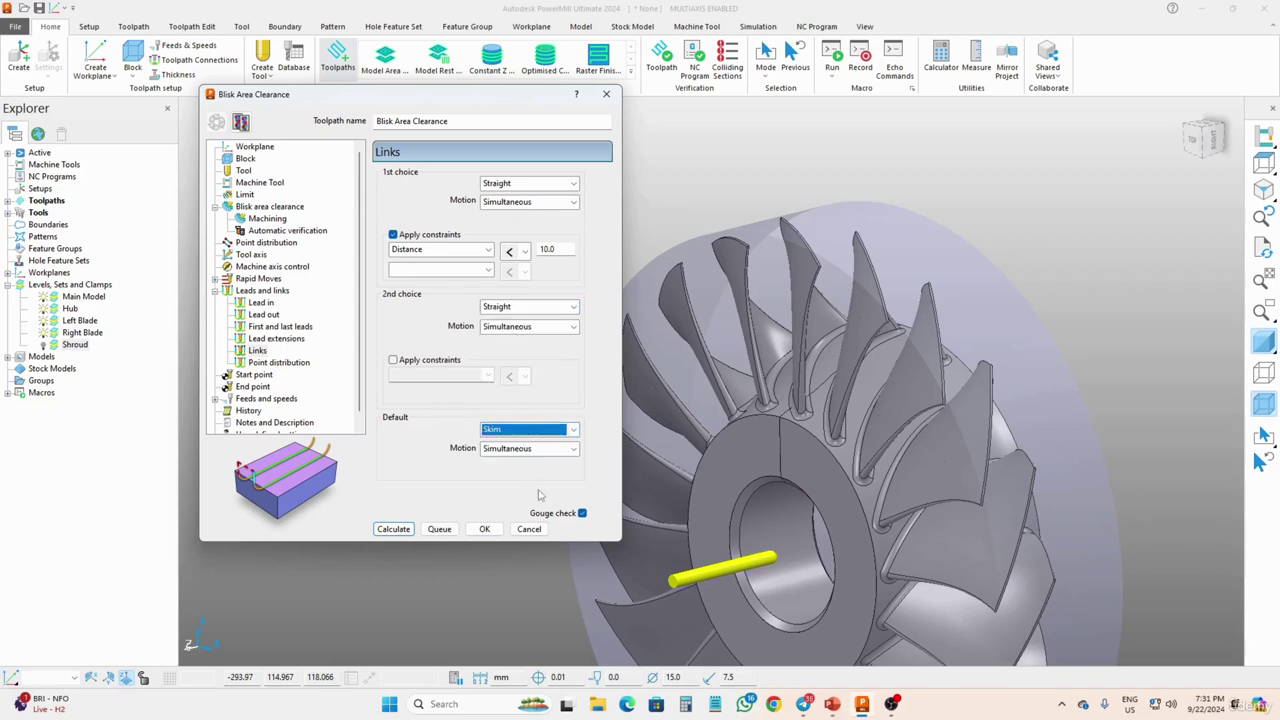
left_click(583, 515)
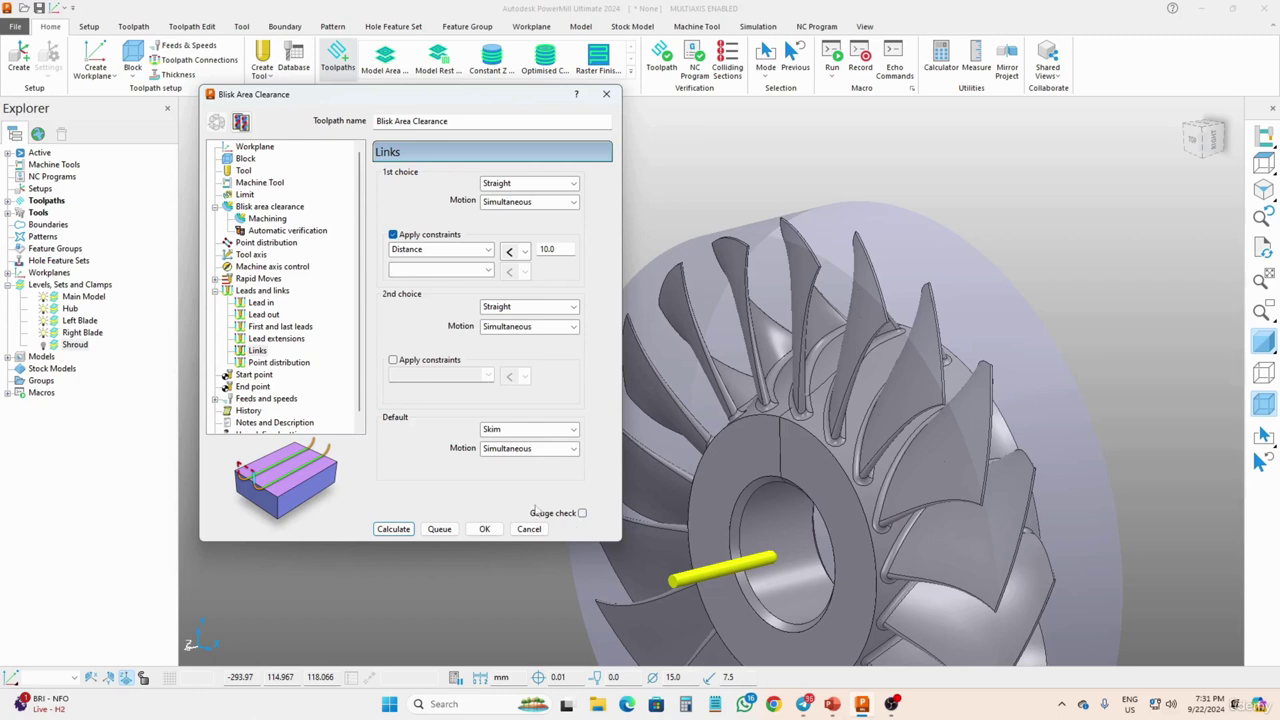
Step: Check the feeds and speeds, calculate the Blisk Area Clearance toolpath and inspect it between the blades
scroll(362, 385, "down", 1)
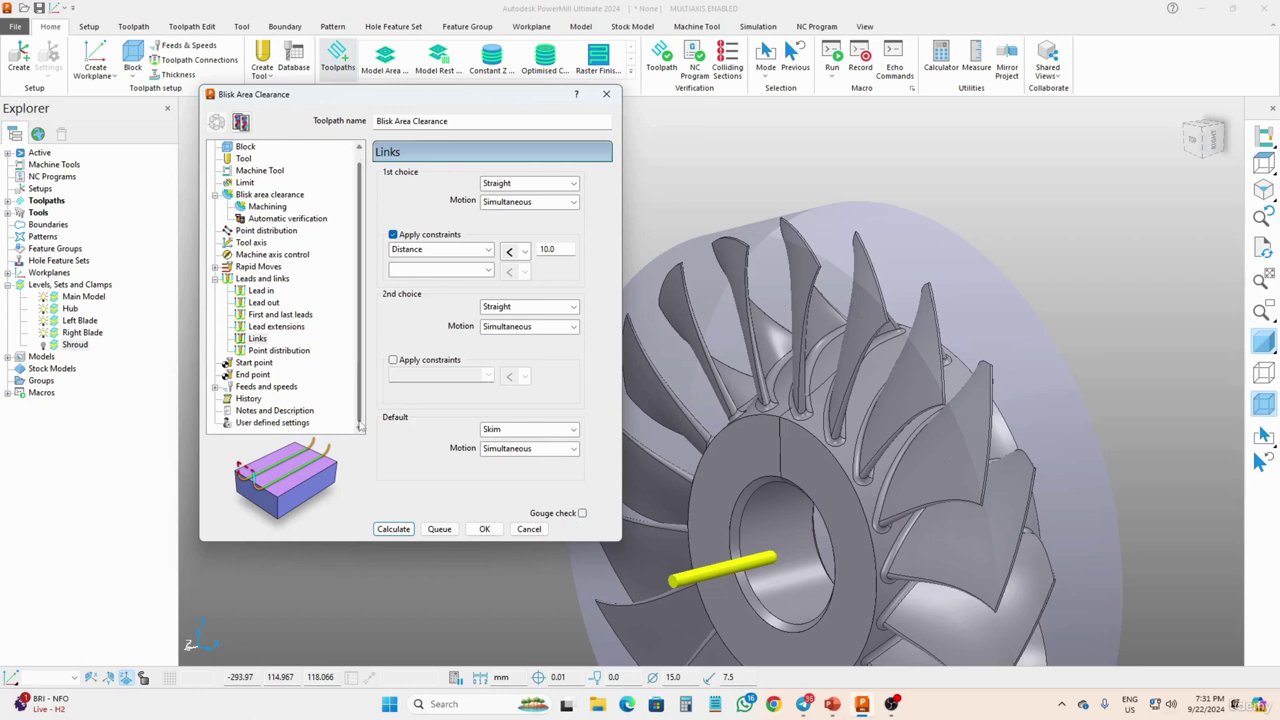
left_click(270, 388)
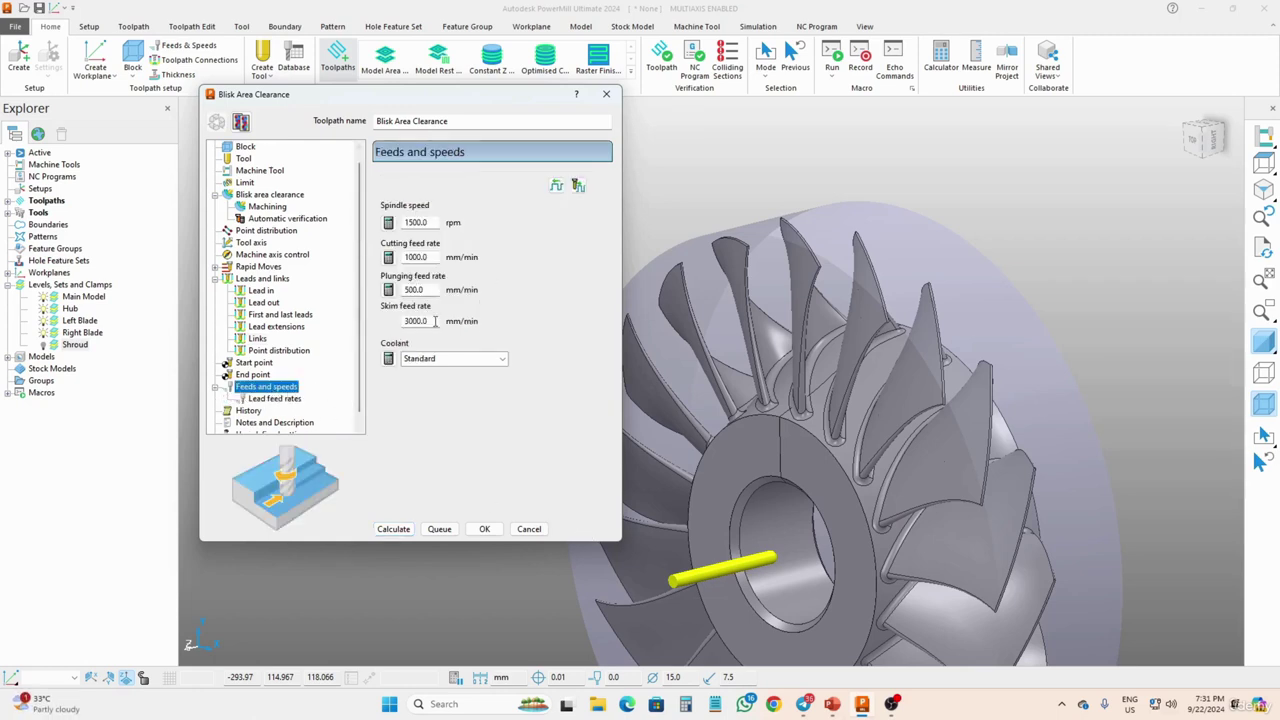
left_click(399, 531)
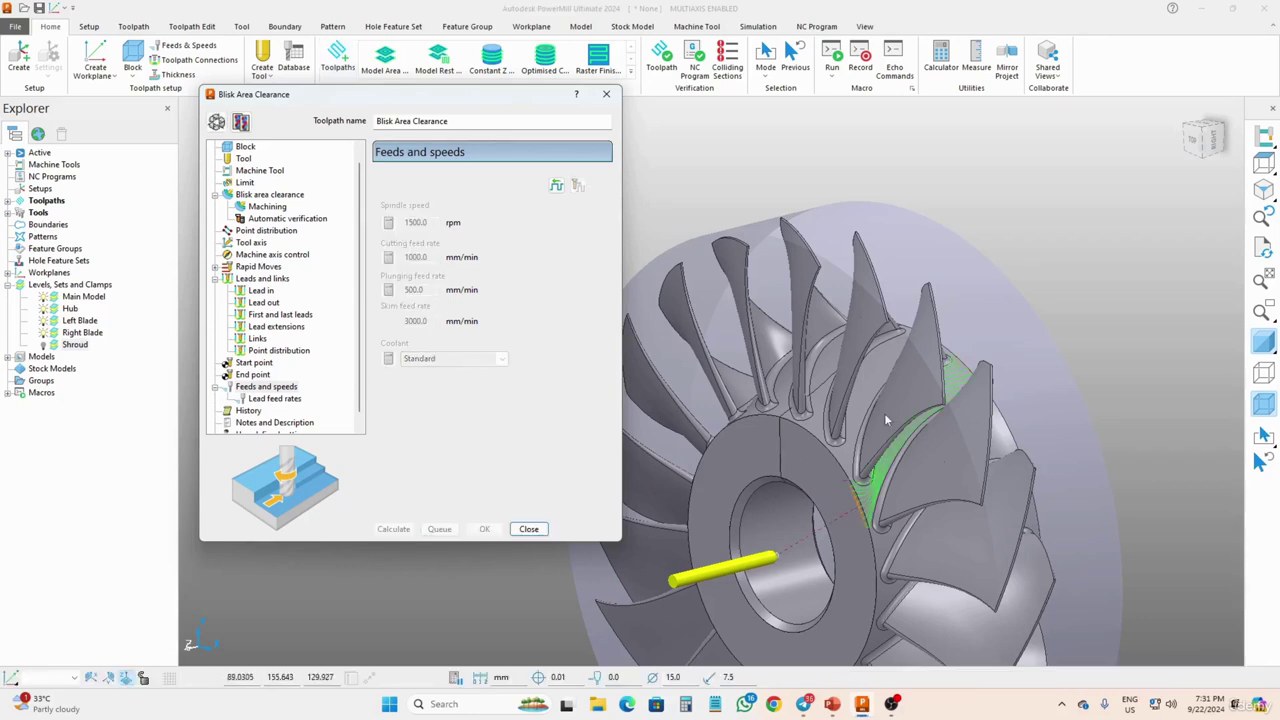
middle_click_drag(884, 413, 889, 326)
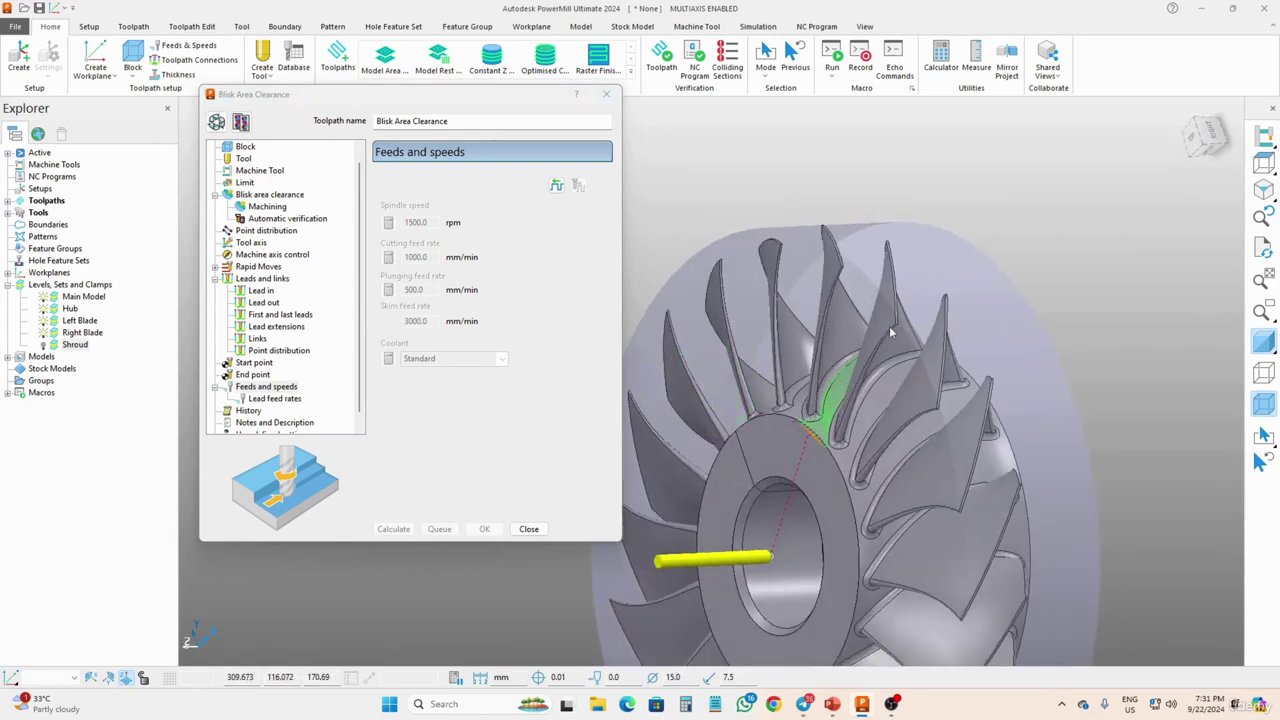
left_click_drag(550, 94, 424, 173)
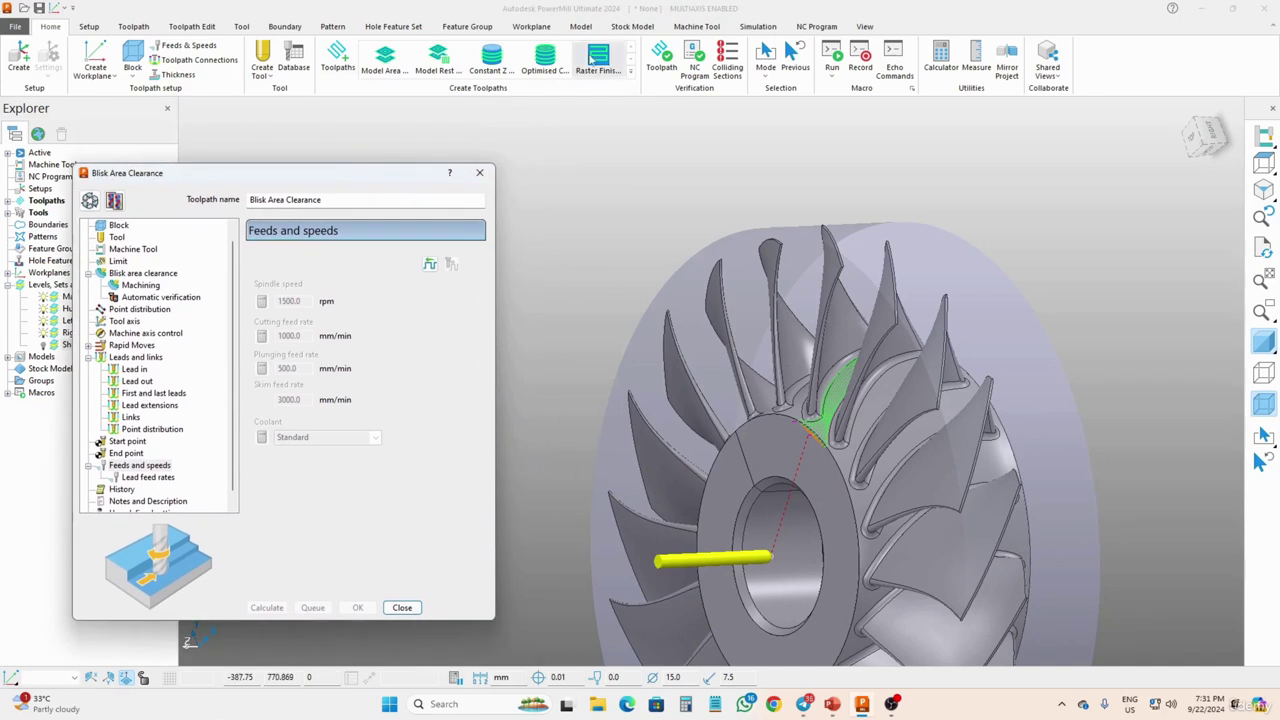
Step: Load the Blisk Area Clearance toolpath for simulation and play it at 1.0 x feed rate
left_click(757, 27)
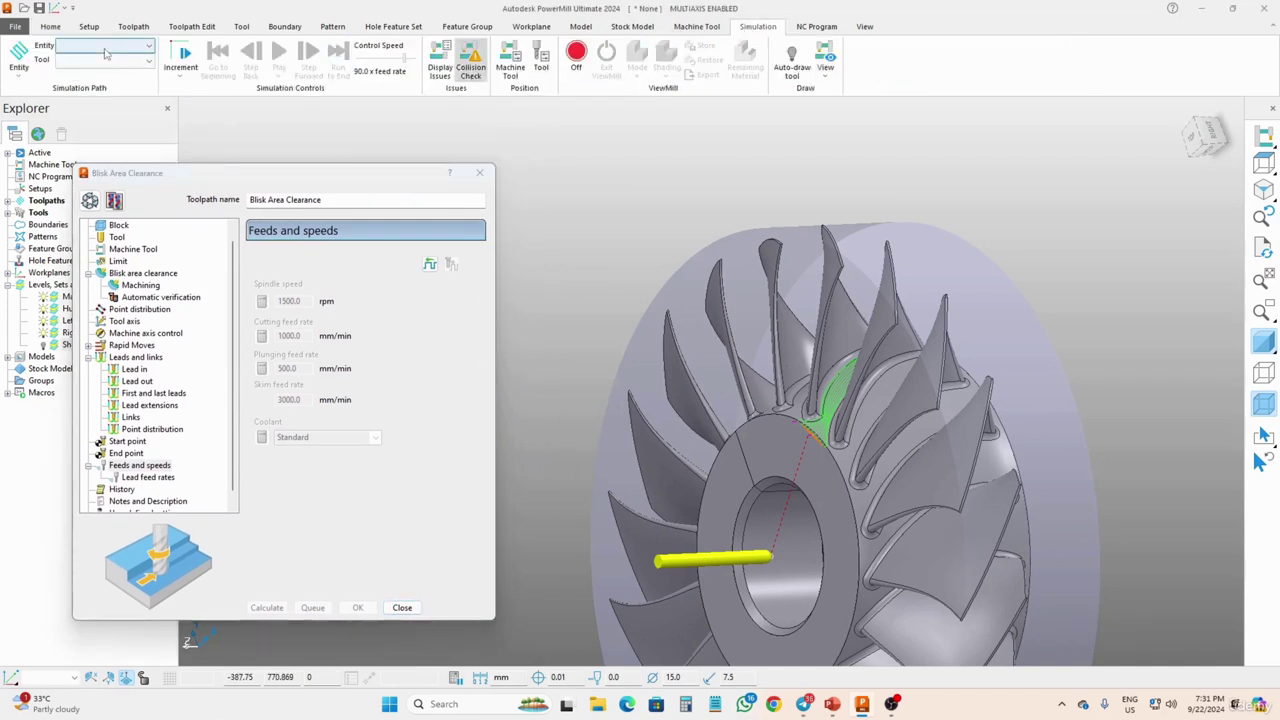
left_click(148, 45)
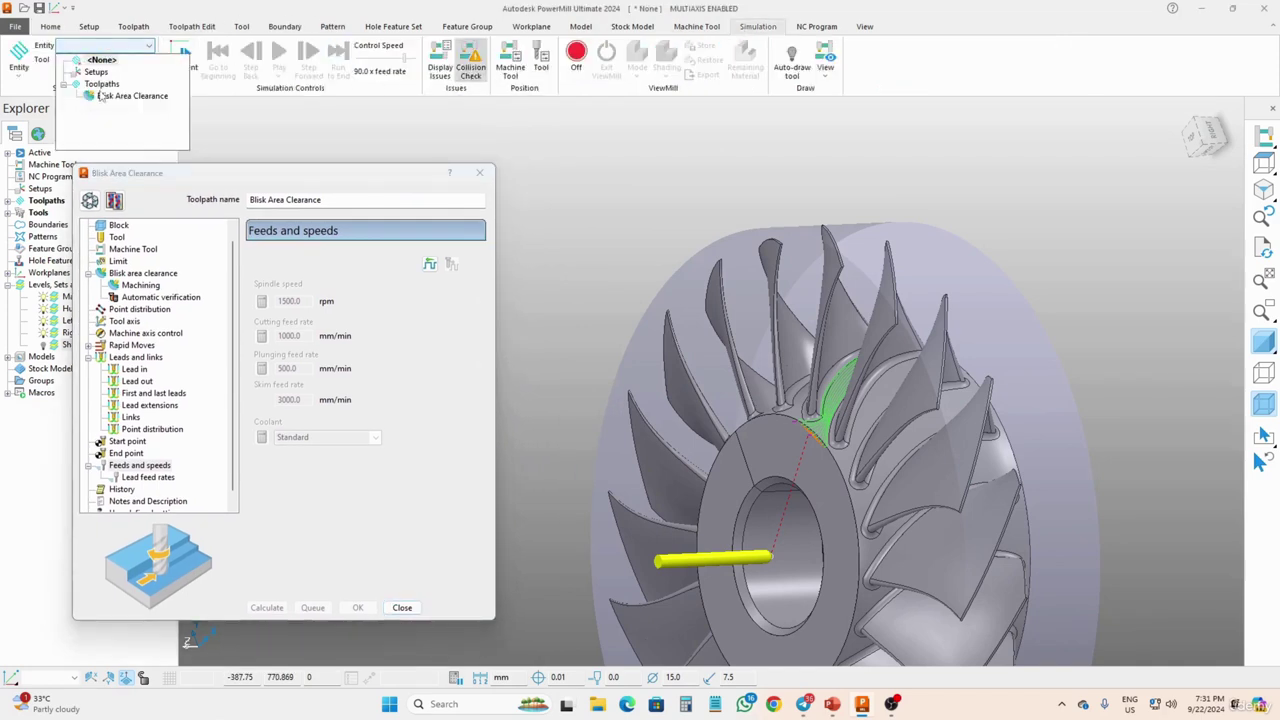
left_click(101, 96)
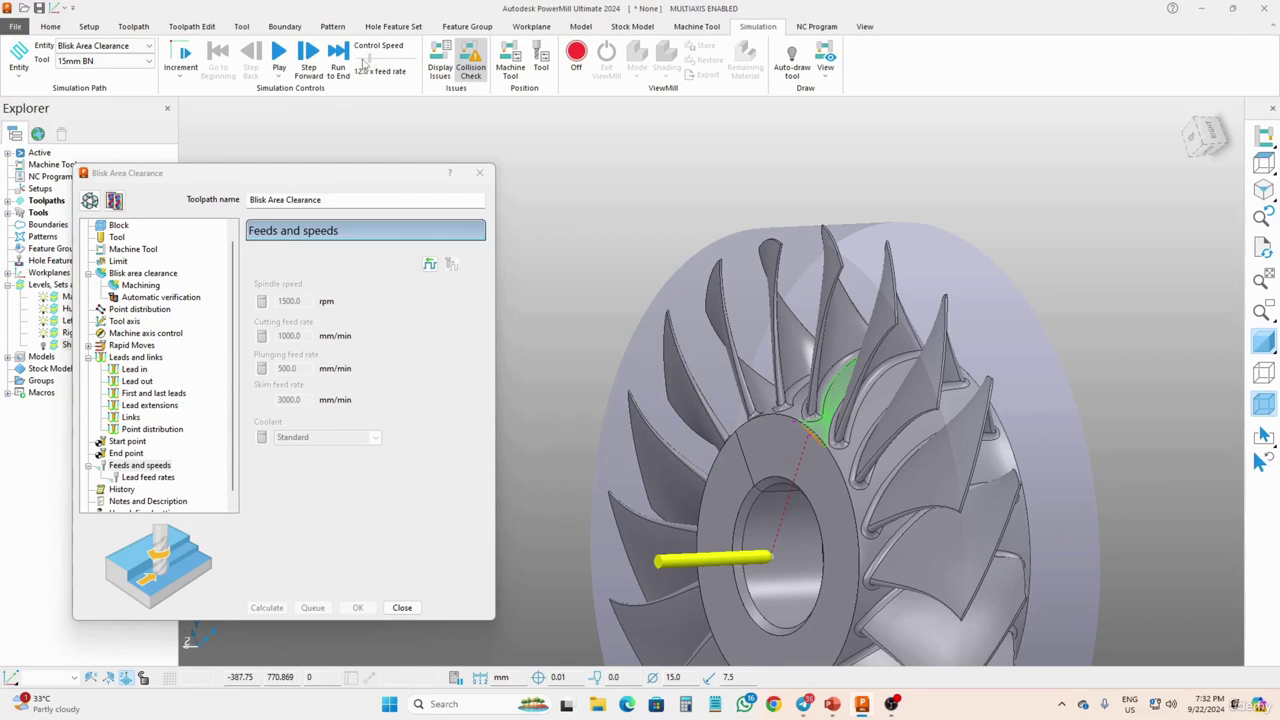
left_click_drag(364, 62, 358, 62)
left_click(280, 55)
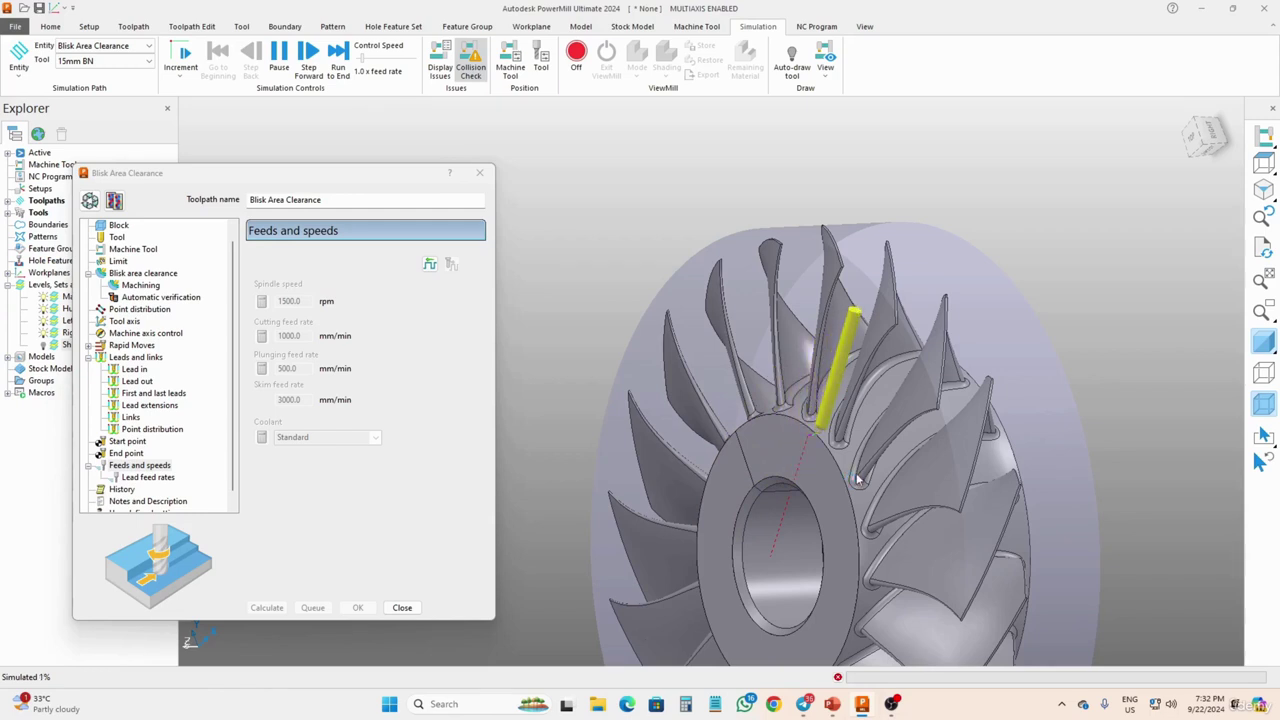
Step: Examine the tool's movement between the blades from several angles while the simulation plays
middle_click_drag(856, 479, 932, 412)
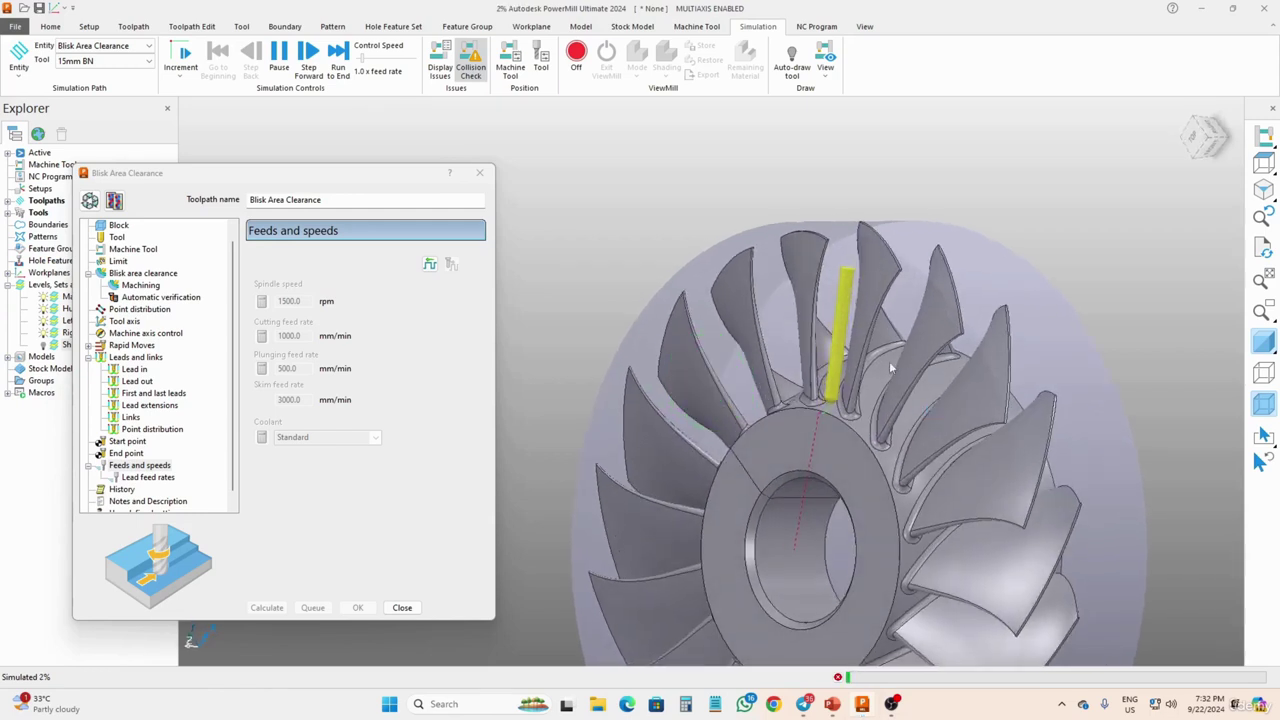
scroll(850, 335, "up", 2)
scroll(820, 310, "up", 2)
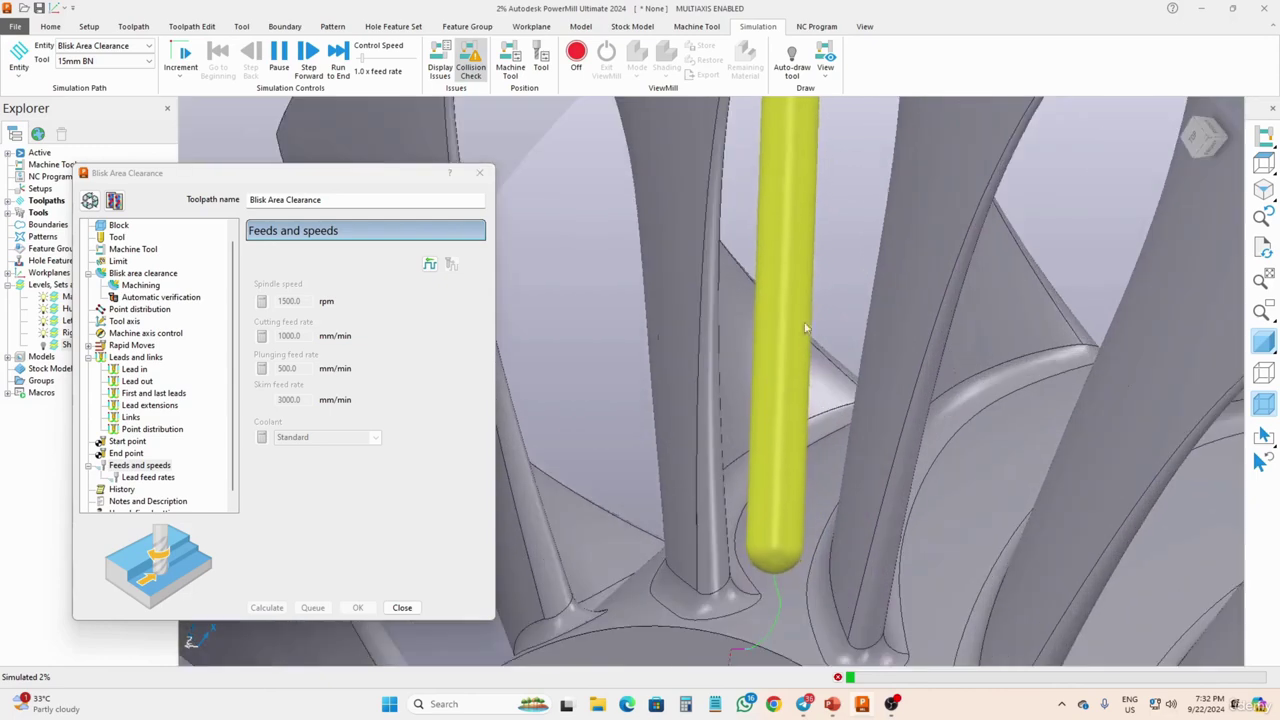
scroll(830, 290, "down", 2)
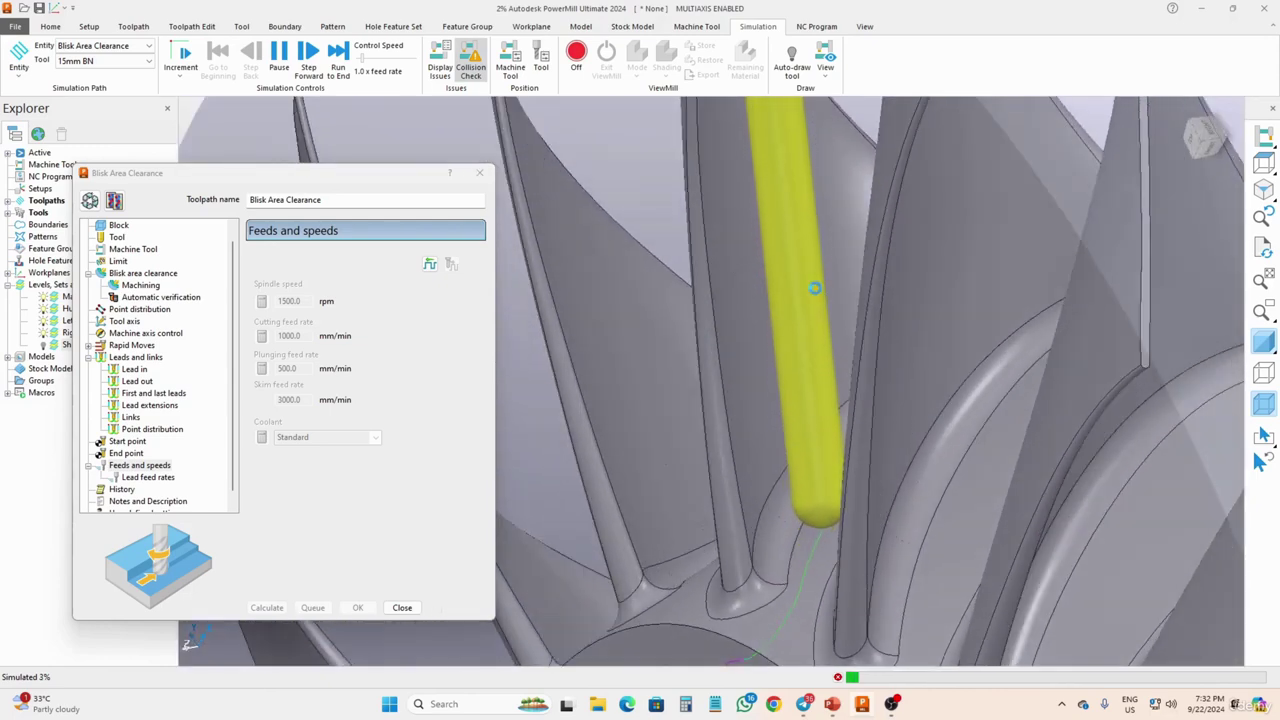
scroll(835, 316, "down", 3)
scroll(835, 316, "down", 3)
middle_click_drag(835, 316, 792, 436)
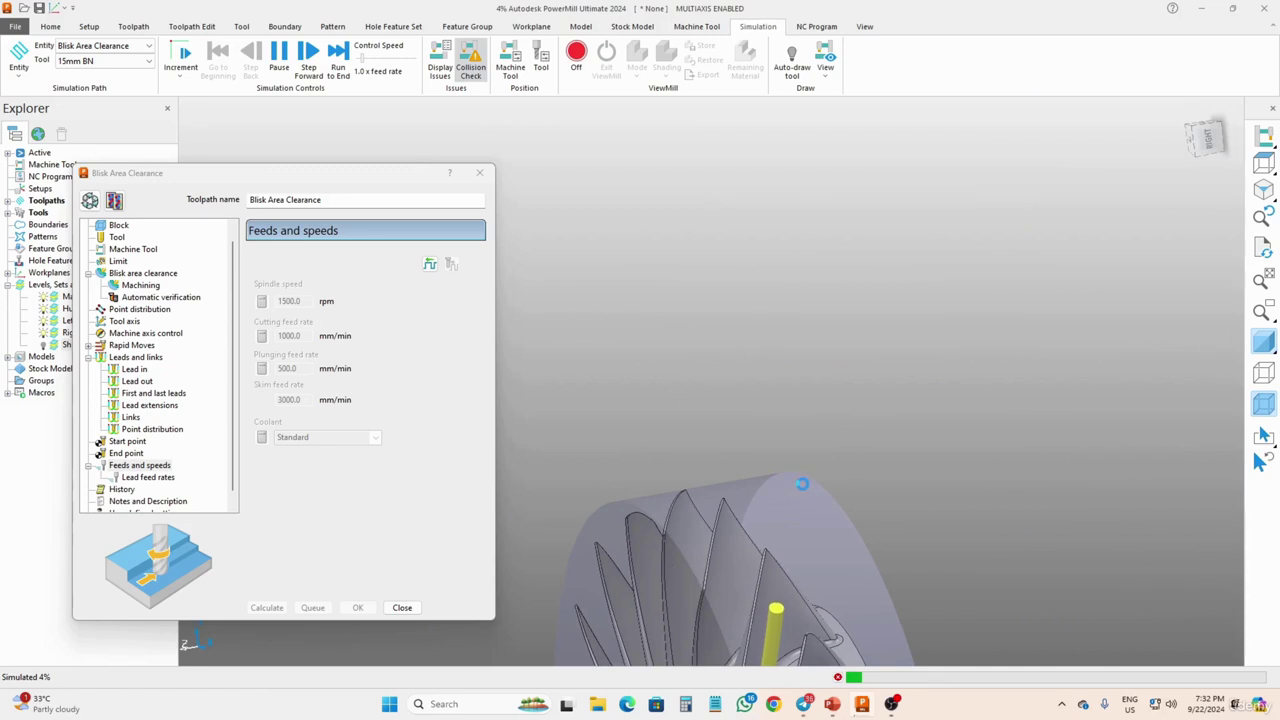
scroll(792, 436, "up", 3)
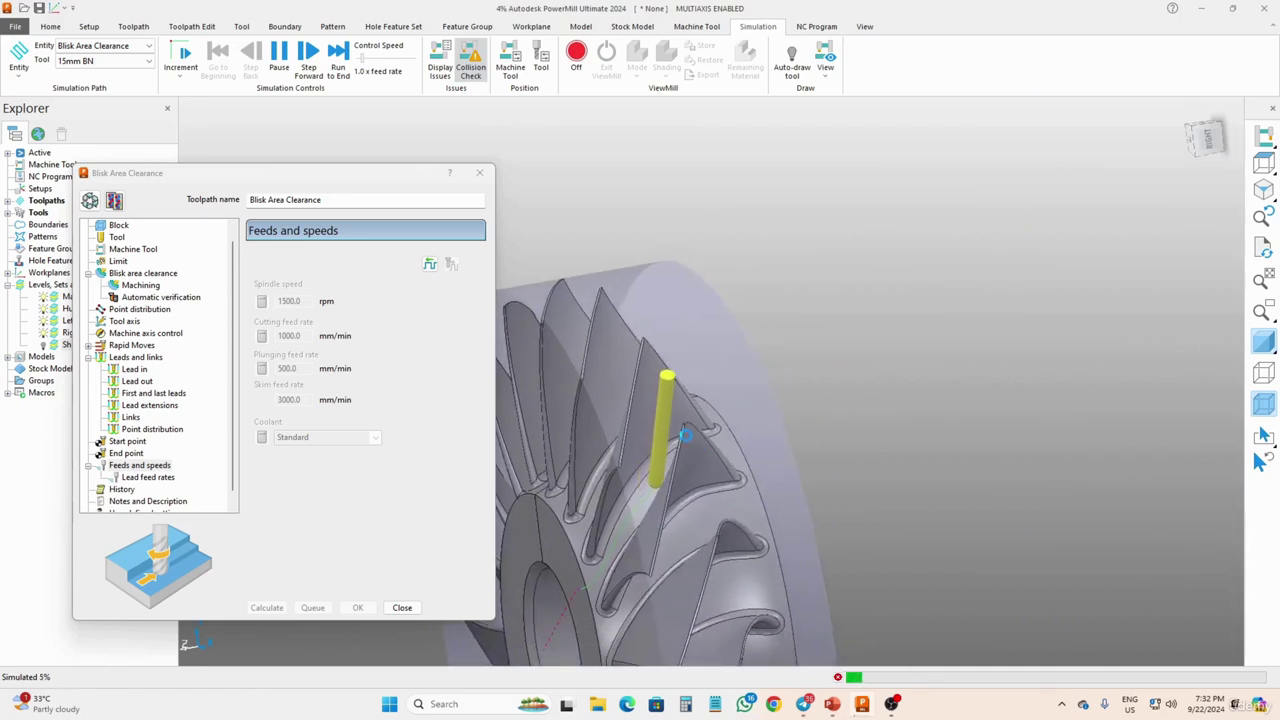
middle_click_drag(700, 455, 668, 447)
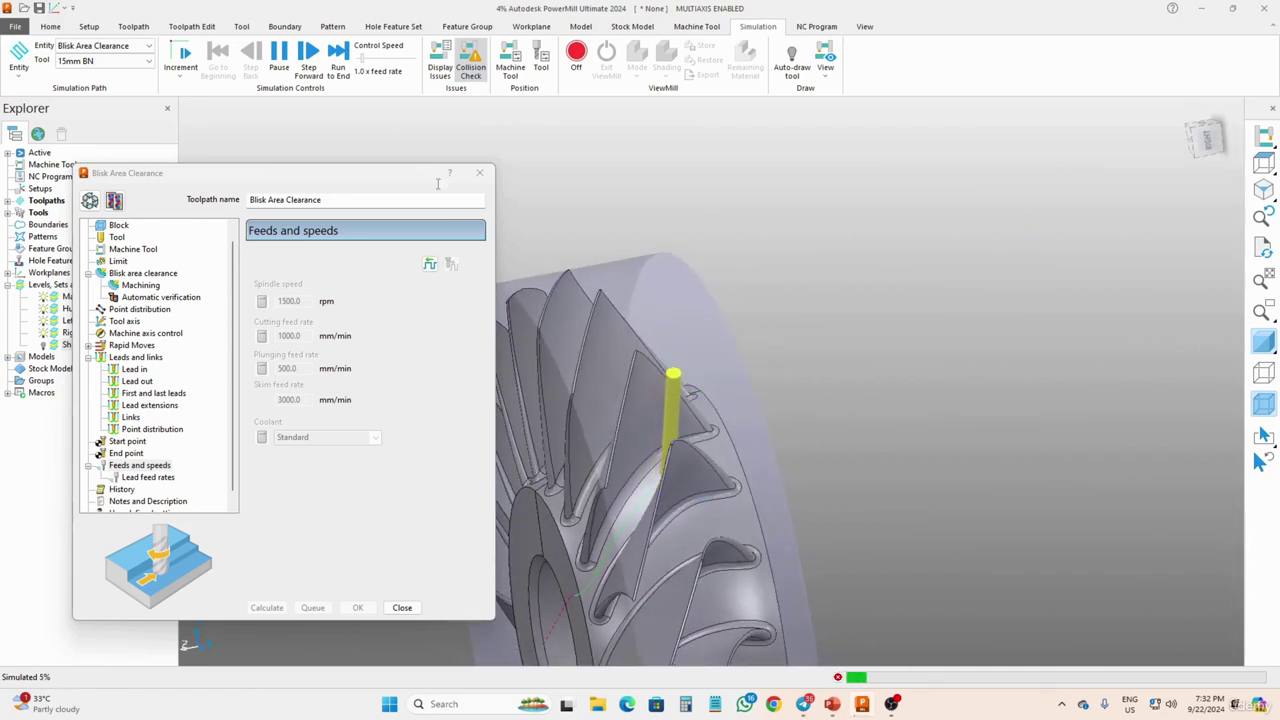
Step: Raise the simulation speed to 13.0 x feed rate, run the simulation to the end and replay it from the beginning
left_click_drag(358, 58, 364, 58)
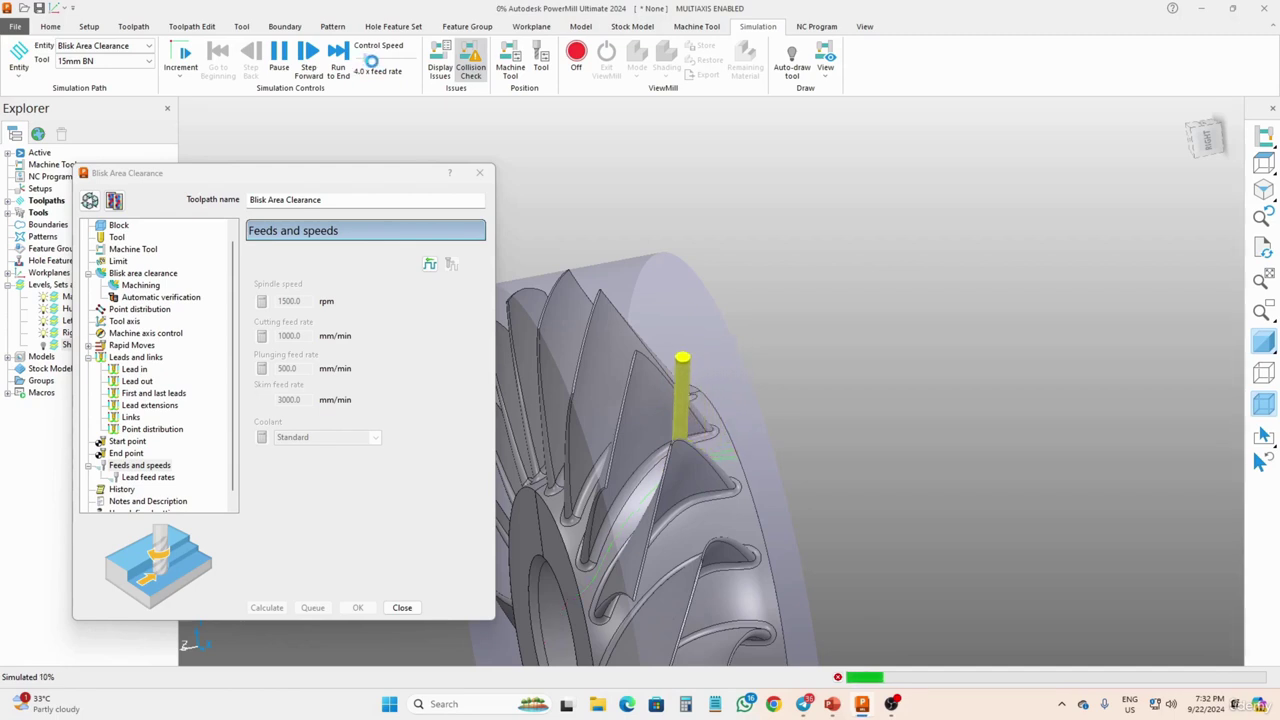
left_click_drag(370, 61, 376, 60)
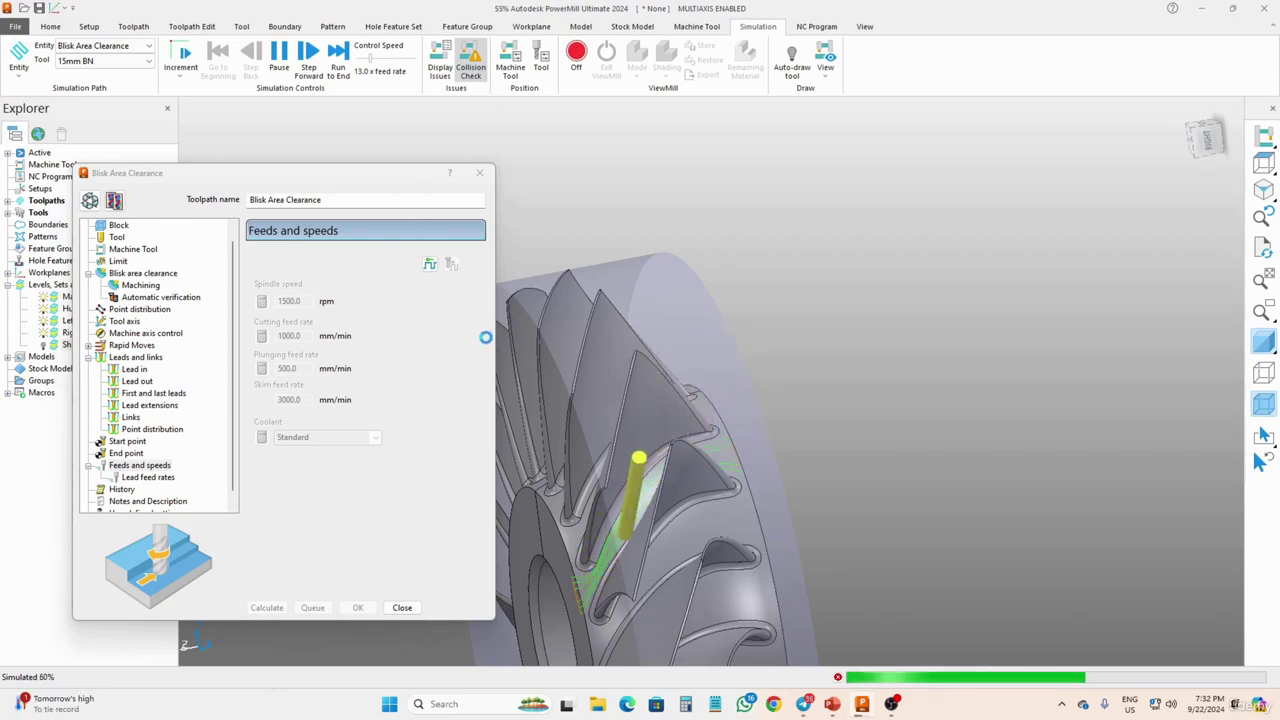
left_click(823, 68)
left_click(838, 161)
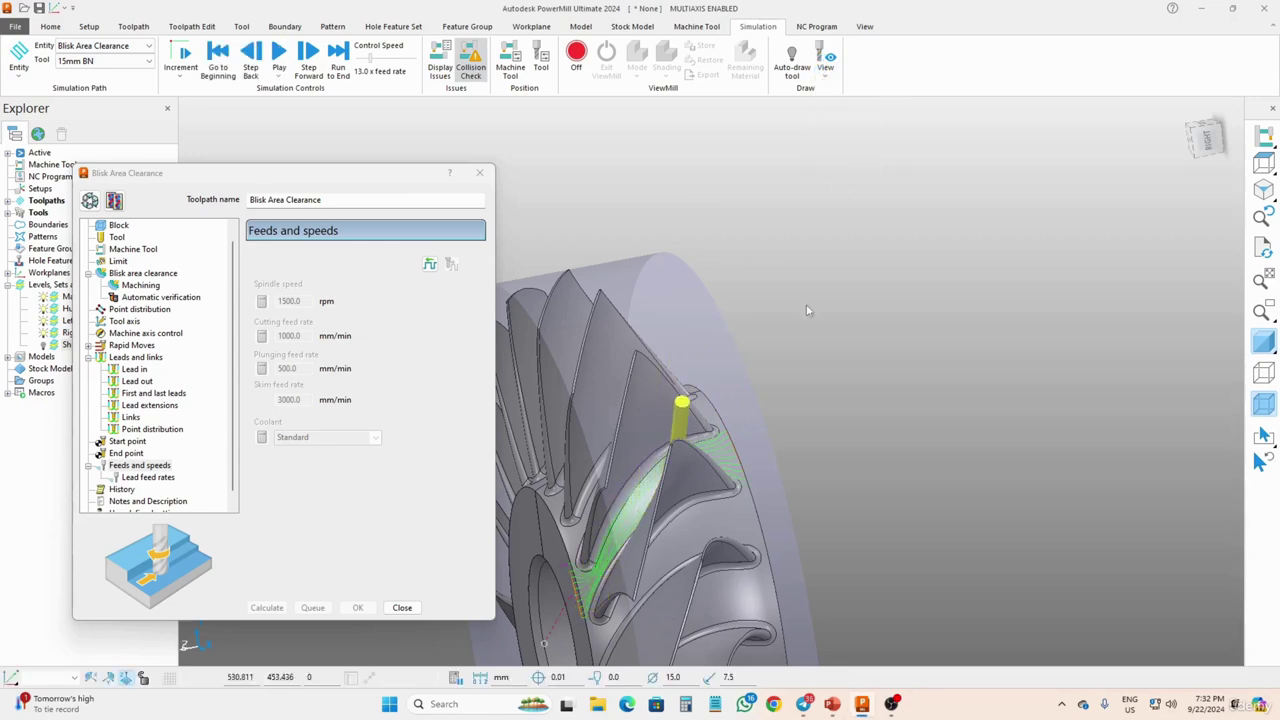
left_click(279, 55)
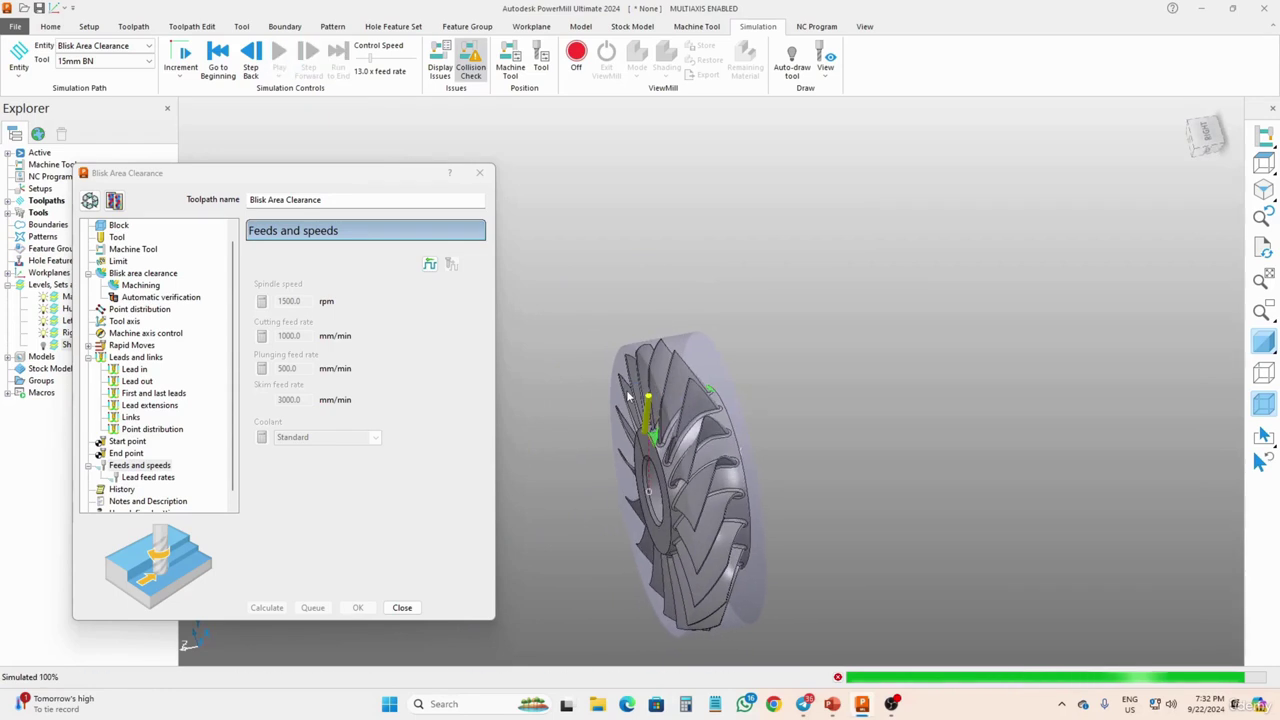
left_click(217, 55)
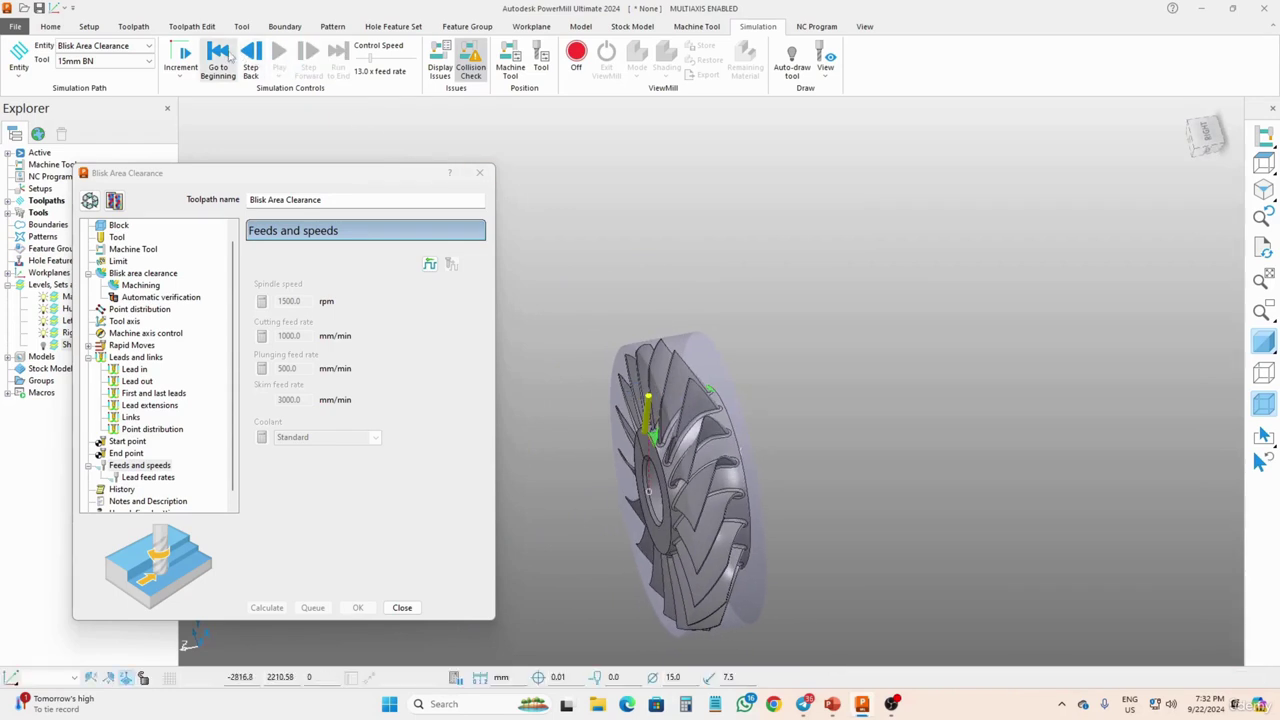
left_click(279, 55)
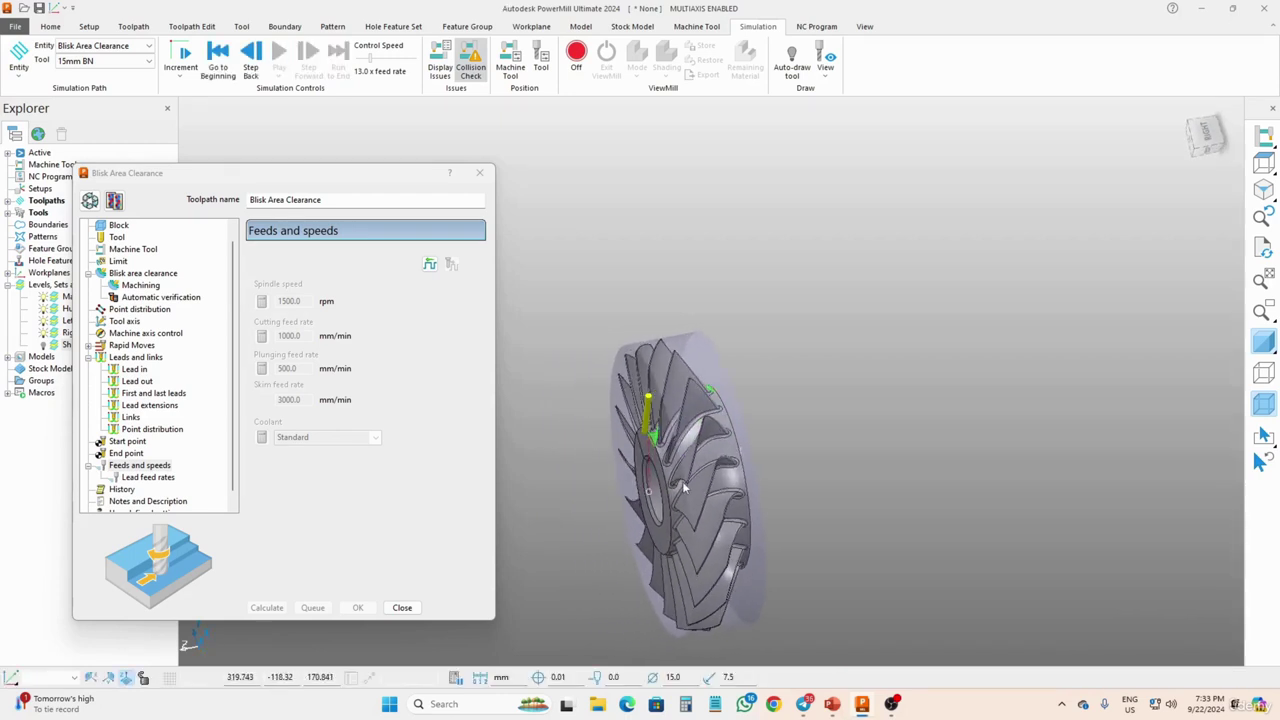
Step: Reopen the calculated Blisk Area Clearance toolpath's parameters for editing, with its dialog moved to uncover the Explorer
left_click(369, 179)
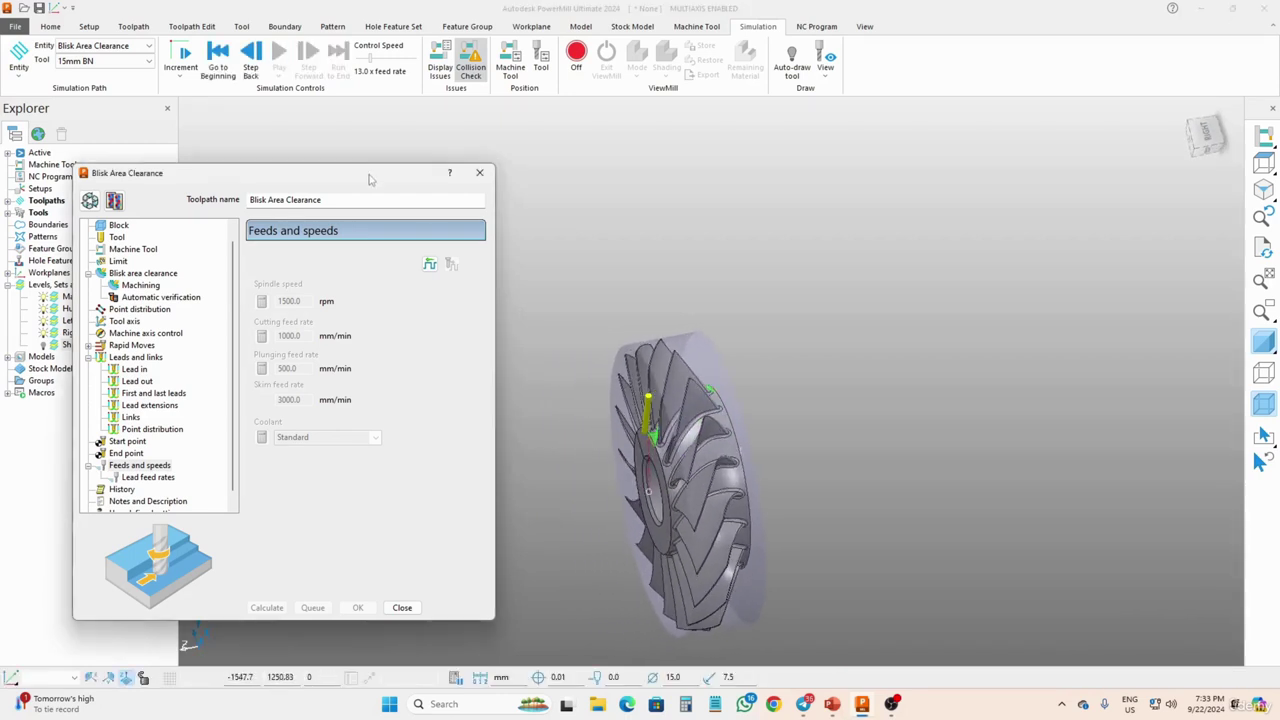
left_click_drag(369, 179, 461, 138)
left_click(181, 161)
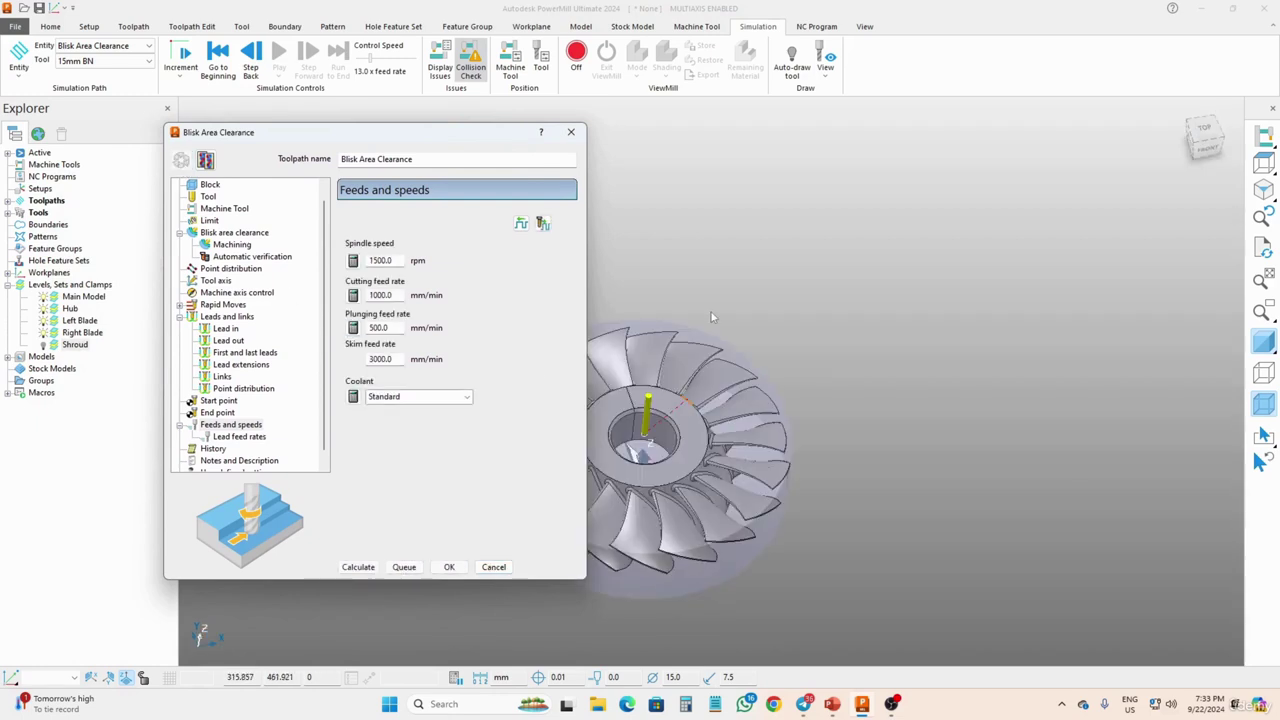
middle_click_drag(760, 400, 668, 398)
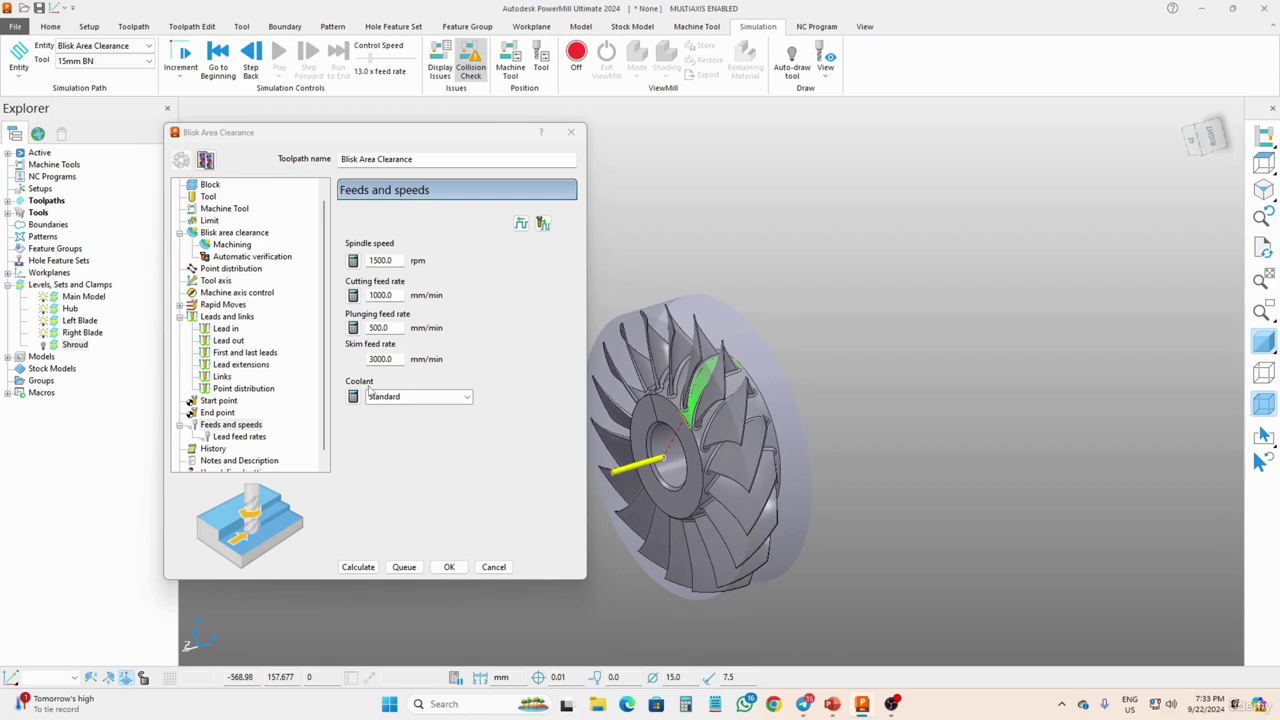
Step: Set the blisk machining cut direction to Any and the offset to Offset up, keeping the Parallel method
left_click(232, 247)
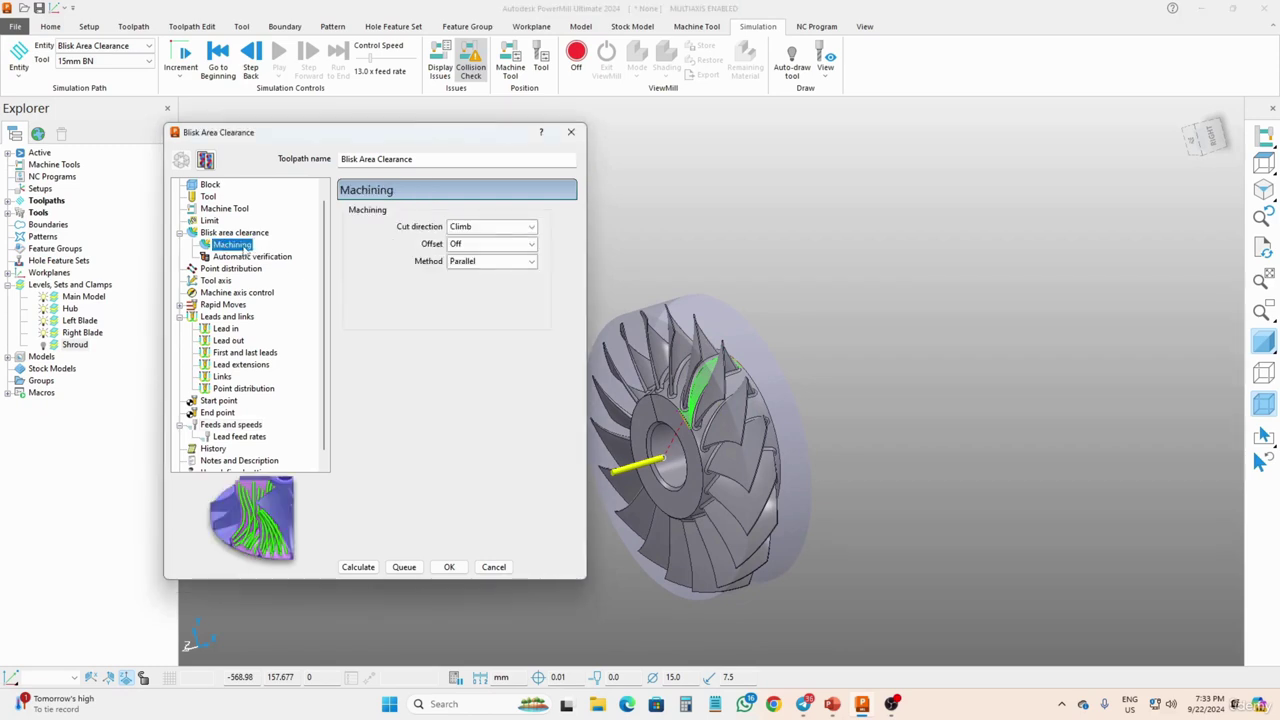
left_click(470, 228)
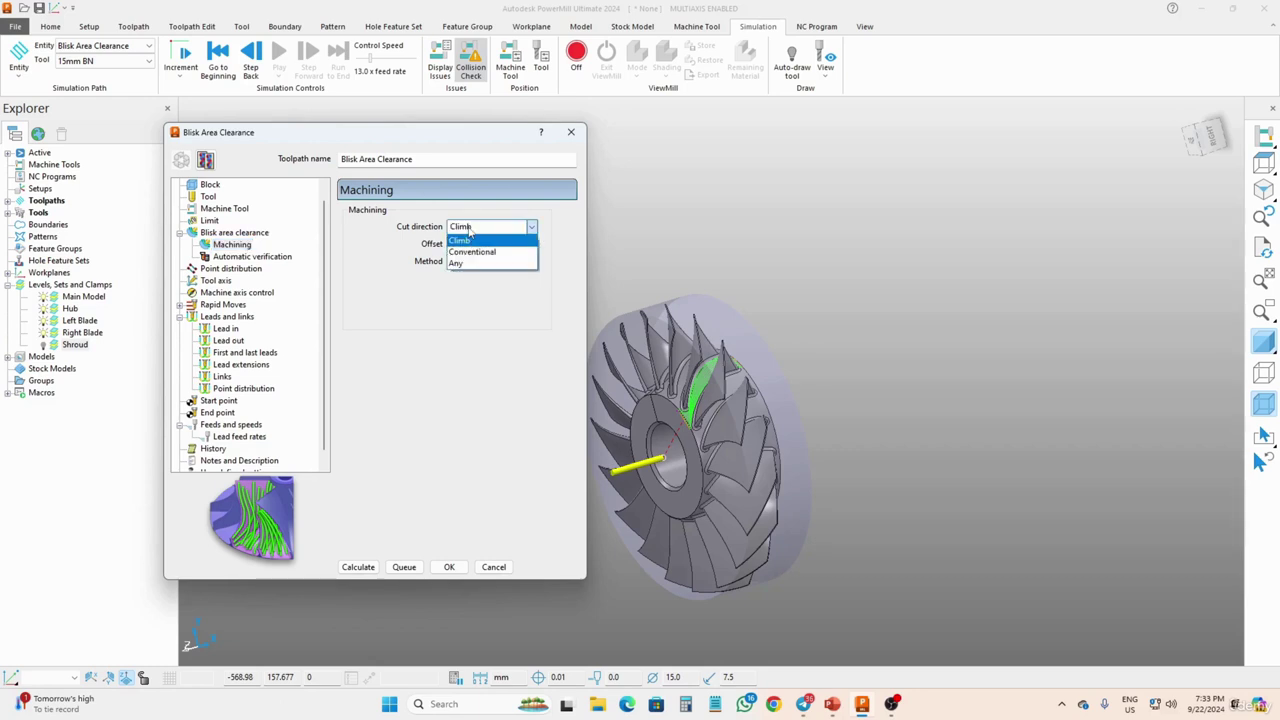
left_click(466, 263)
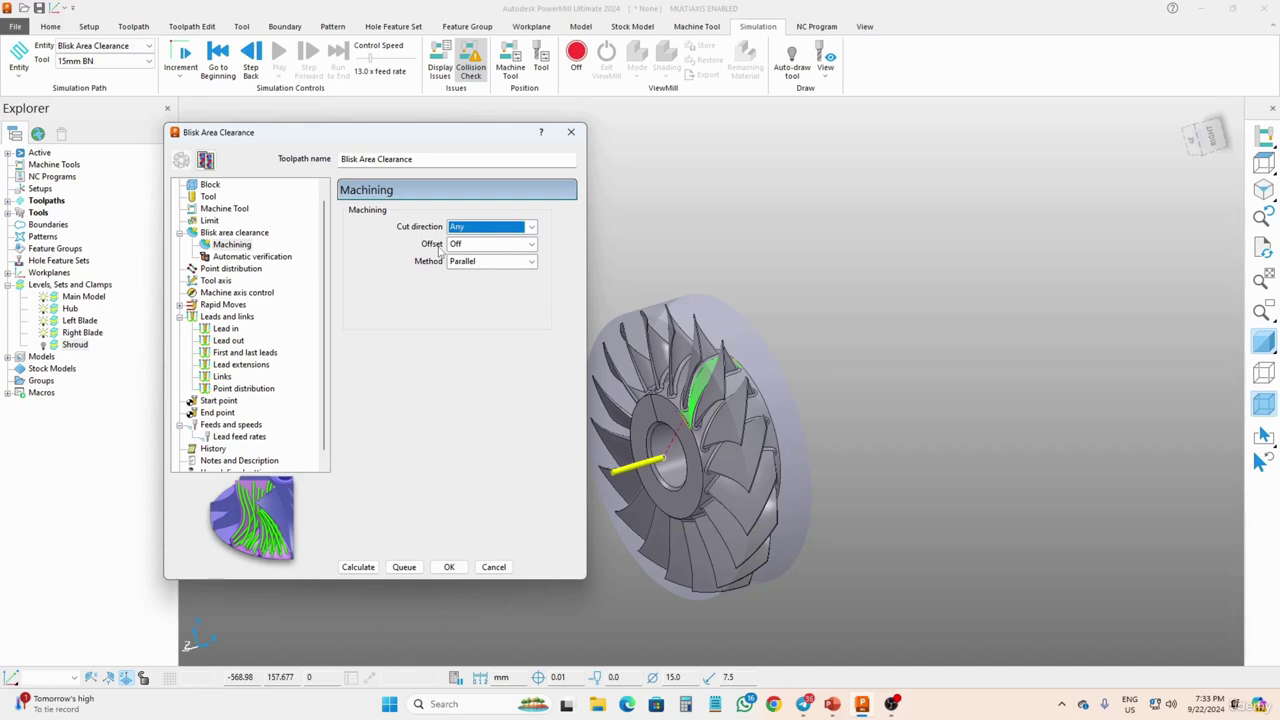
left_click(468, 244)
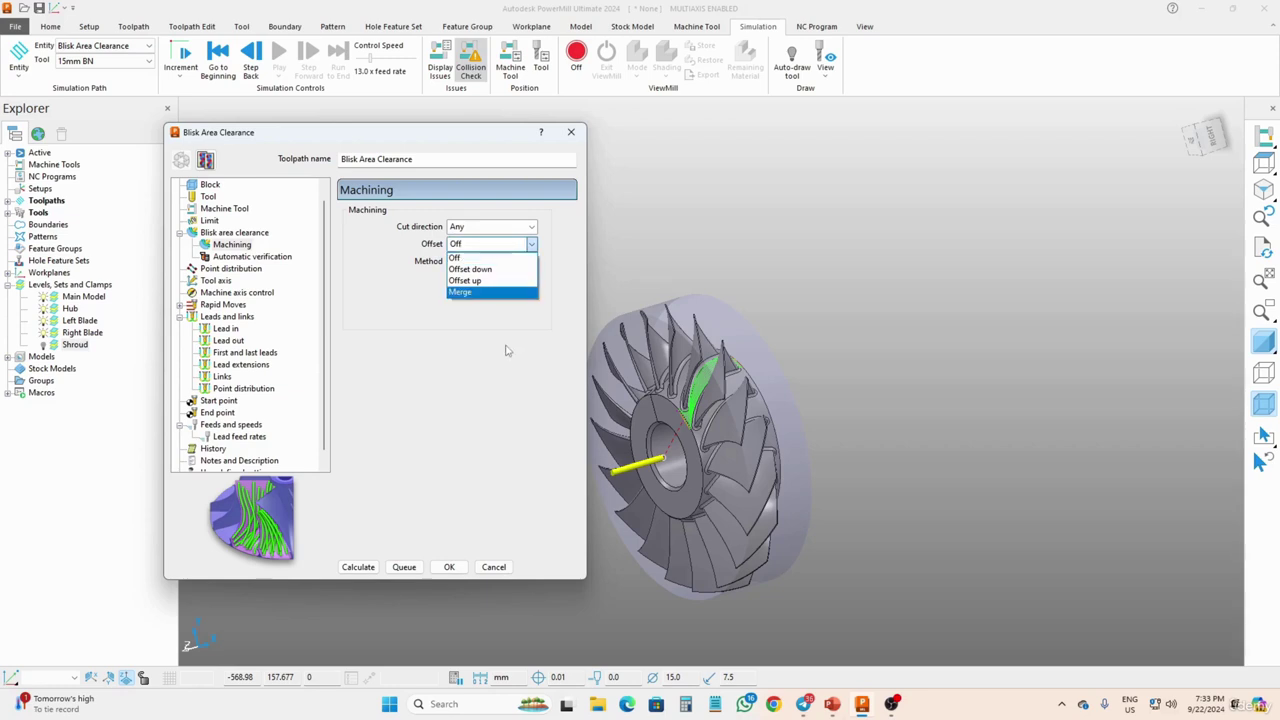
left_click(468, 280)
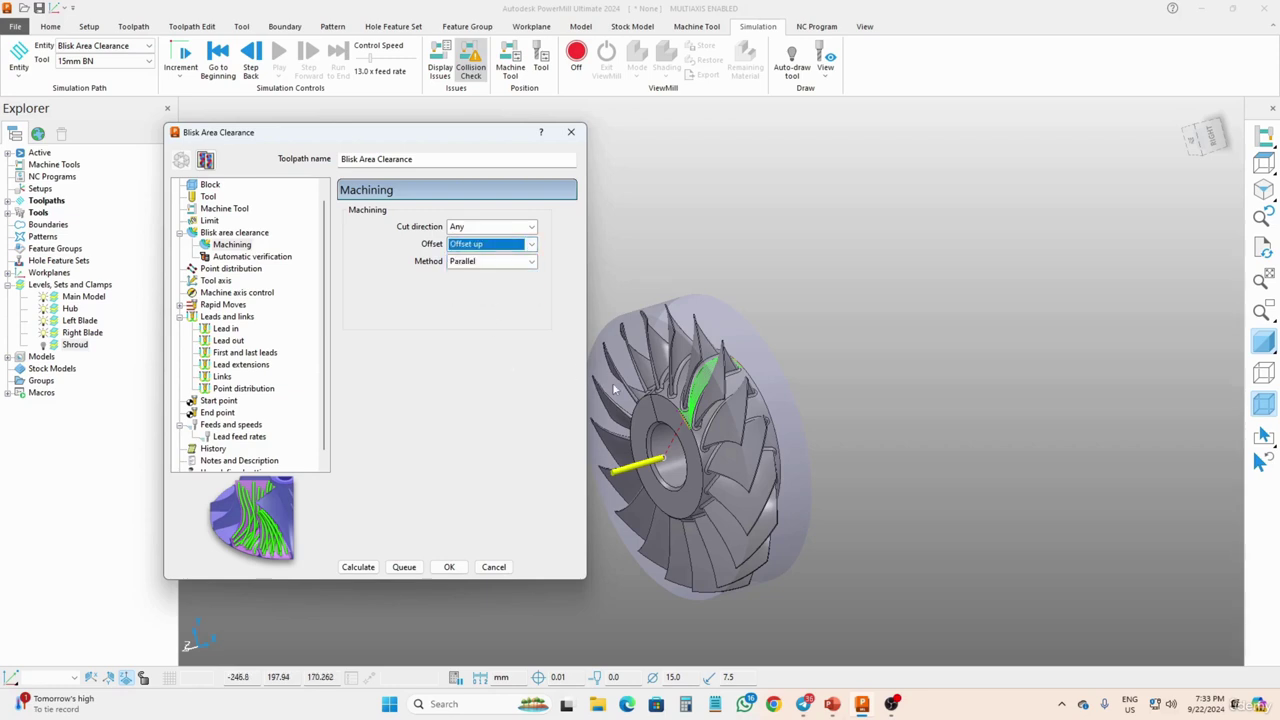
left_click(530, 245)
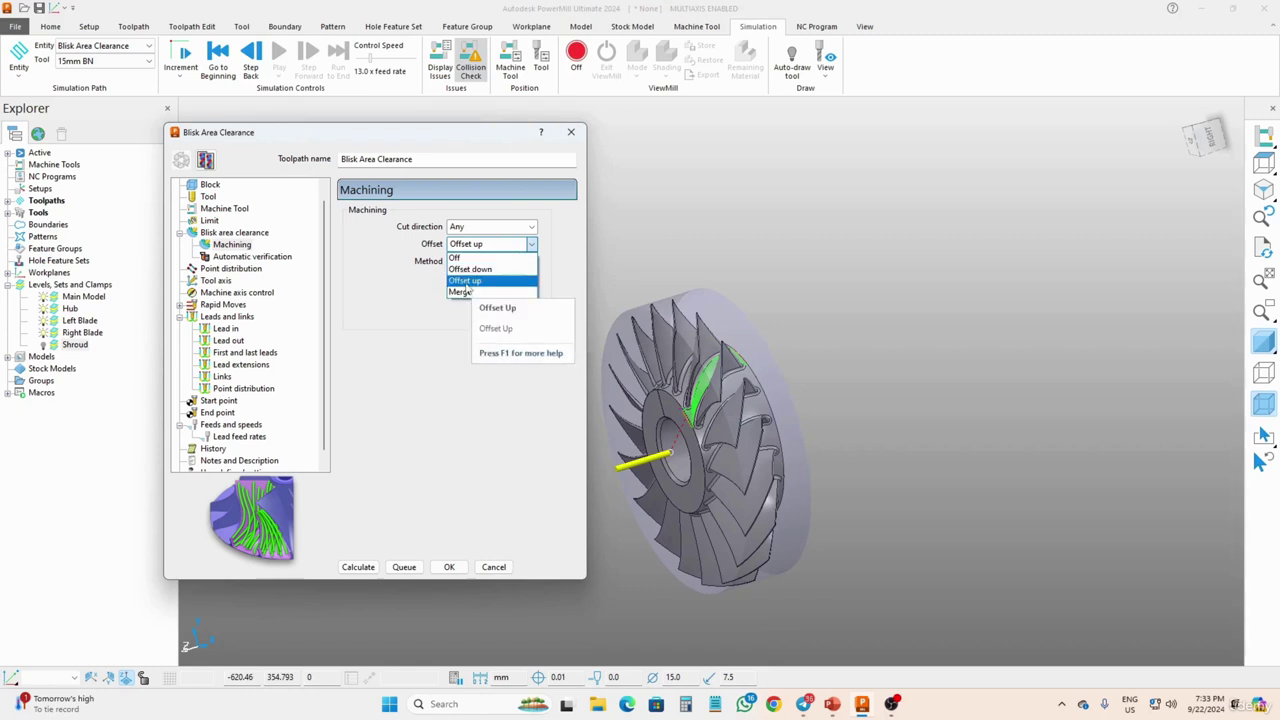
key("Up")
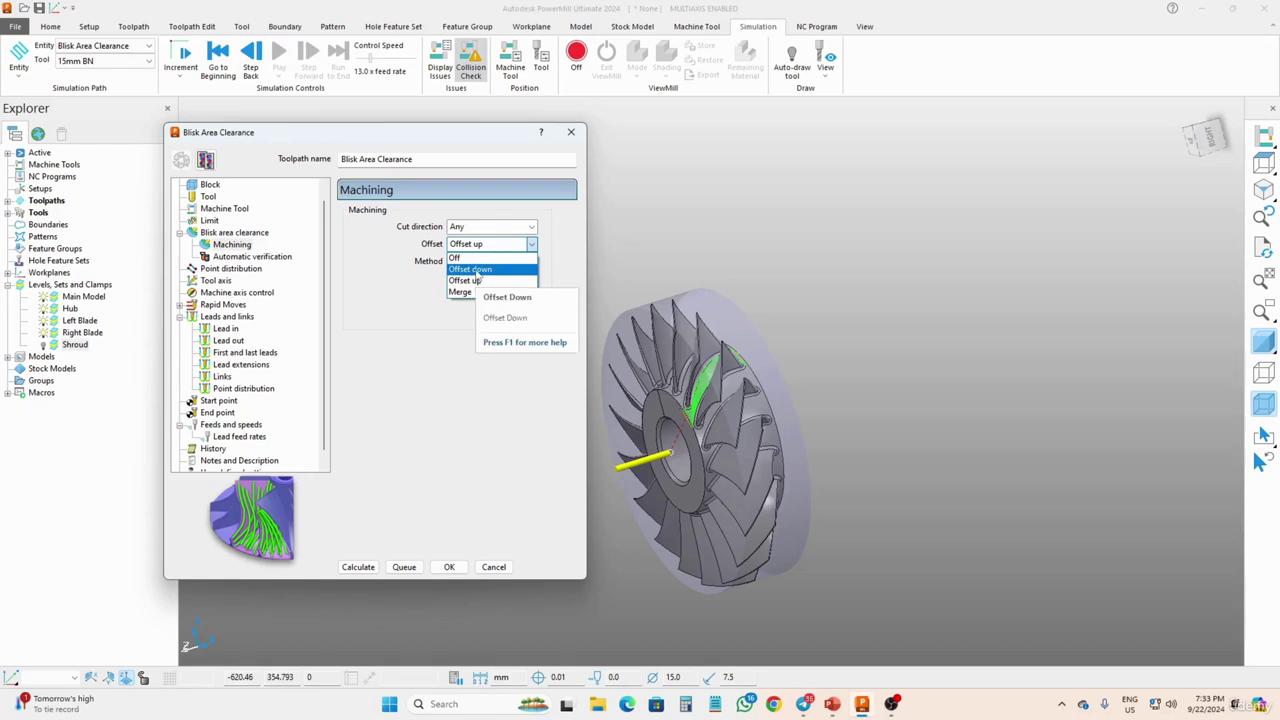
left_click(478, 283)
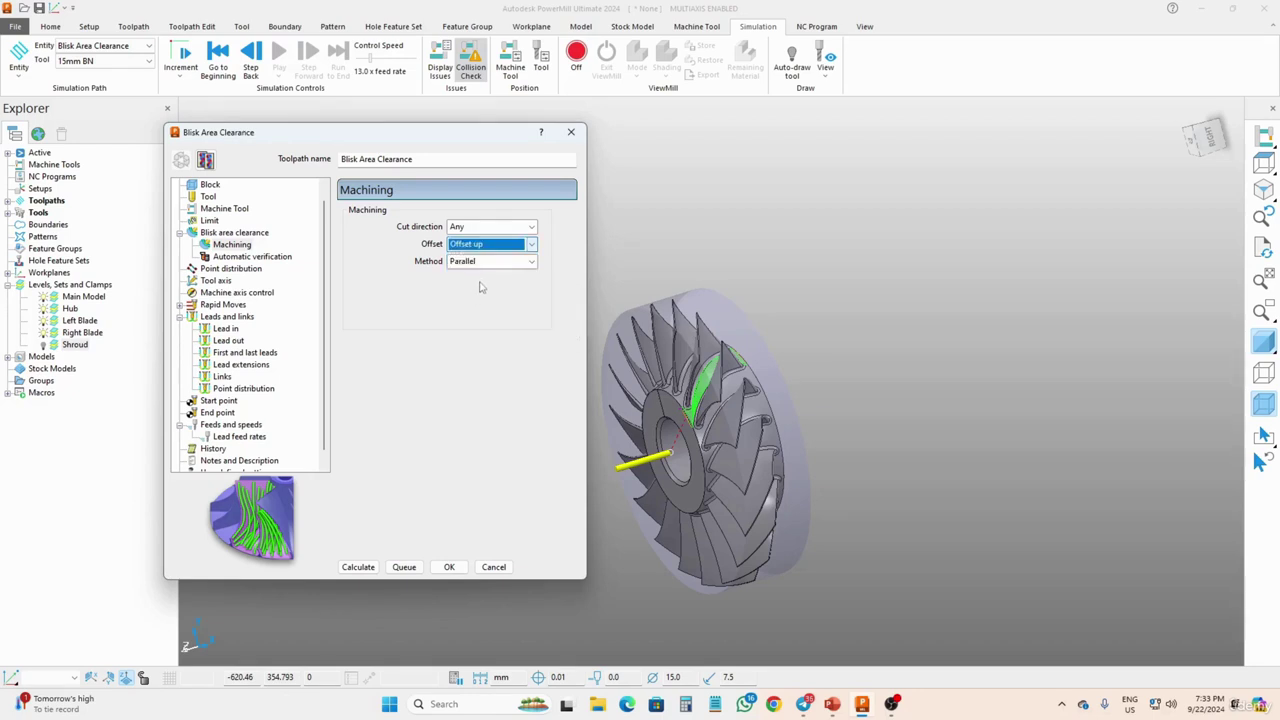
middle_click_drag(698, 400, 695, 421)
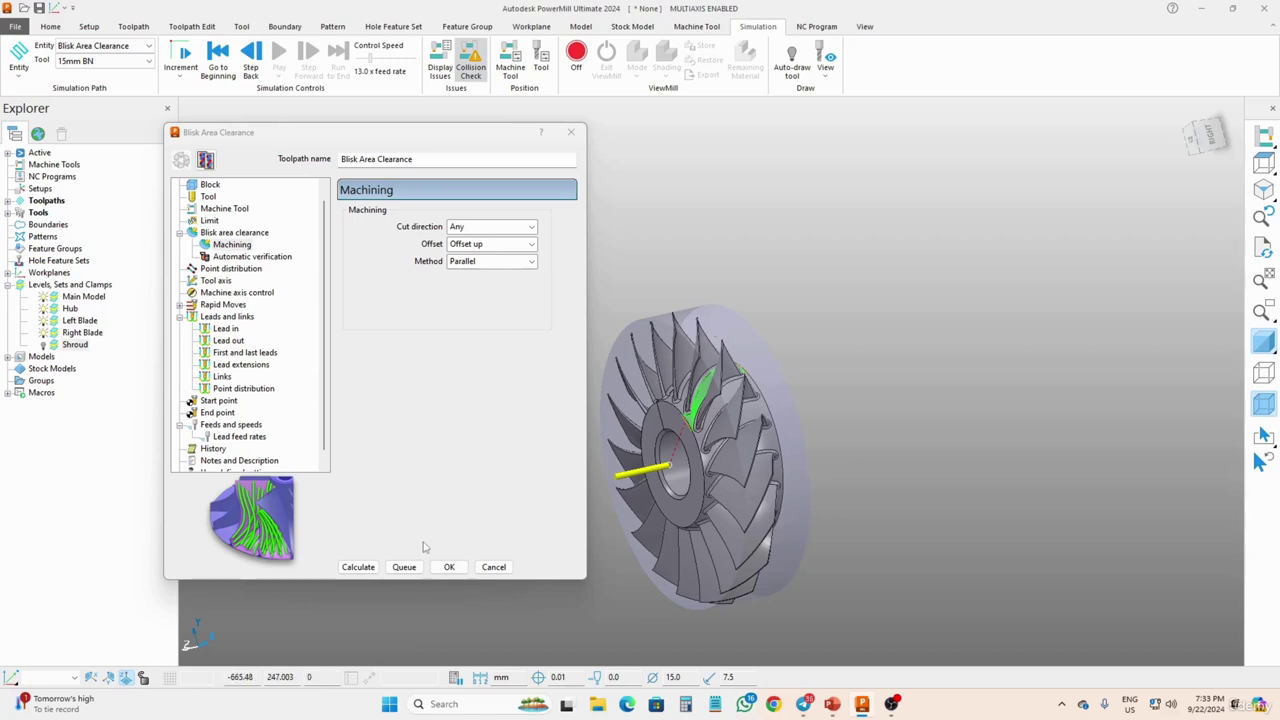
Step: Recalculate the Blisk Area Clearance toolpath and inspect its passes between the blades
left_click(358, 567)
left_click(364, 568)
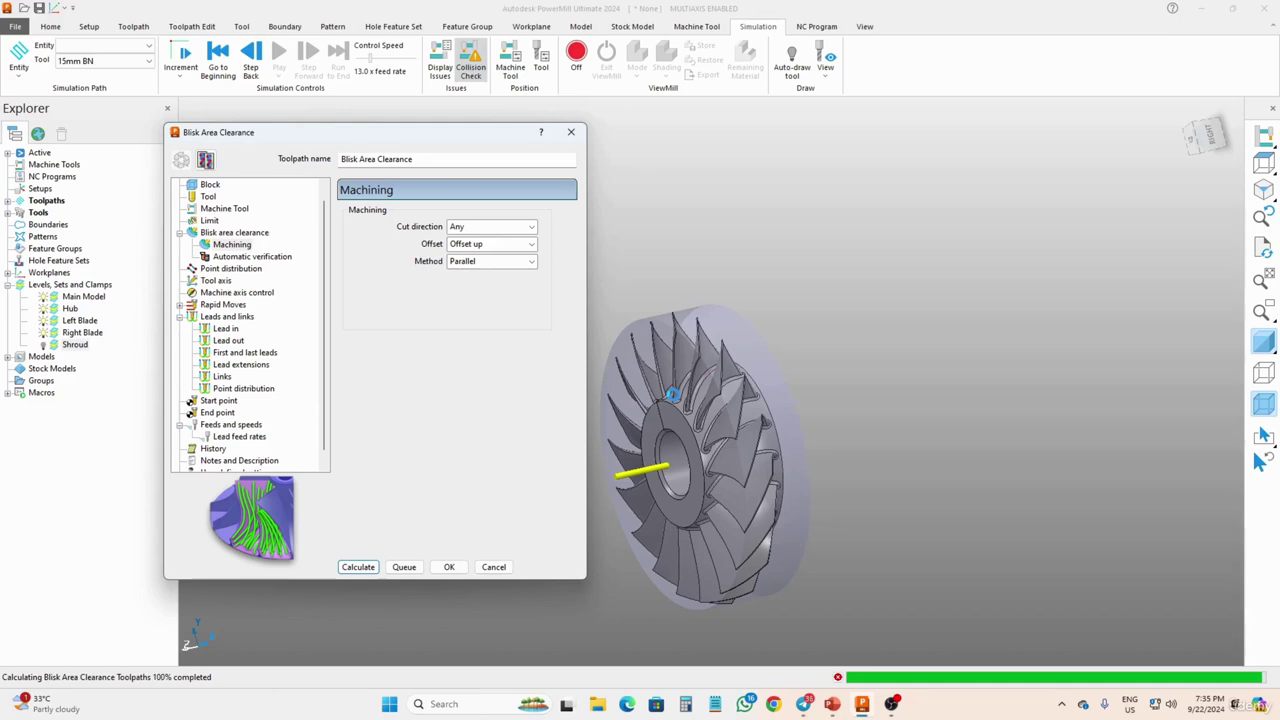
middle_click_drag(704, 388, 627, 383)
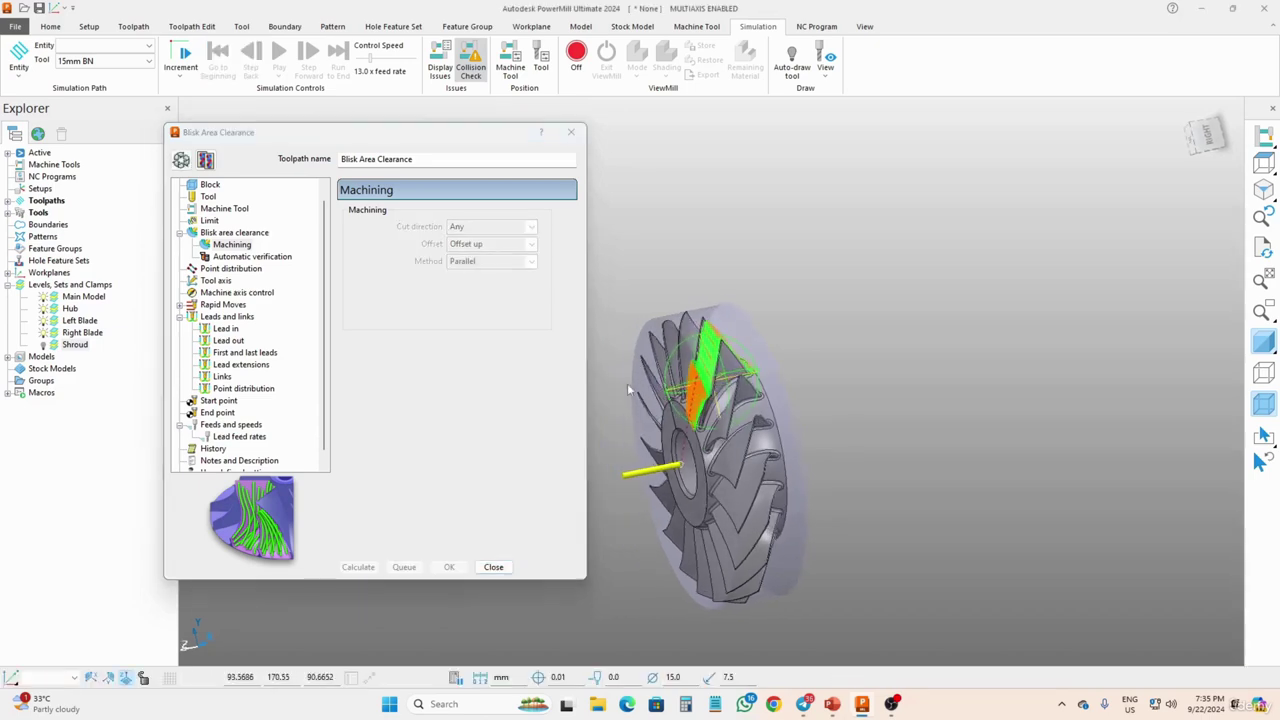
scroll(700, 375, "up", 5)
middle_click_drag(724, 362, 798, 397)
scroll(688, 458, "down", 3)
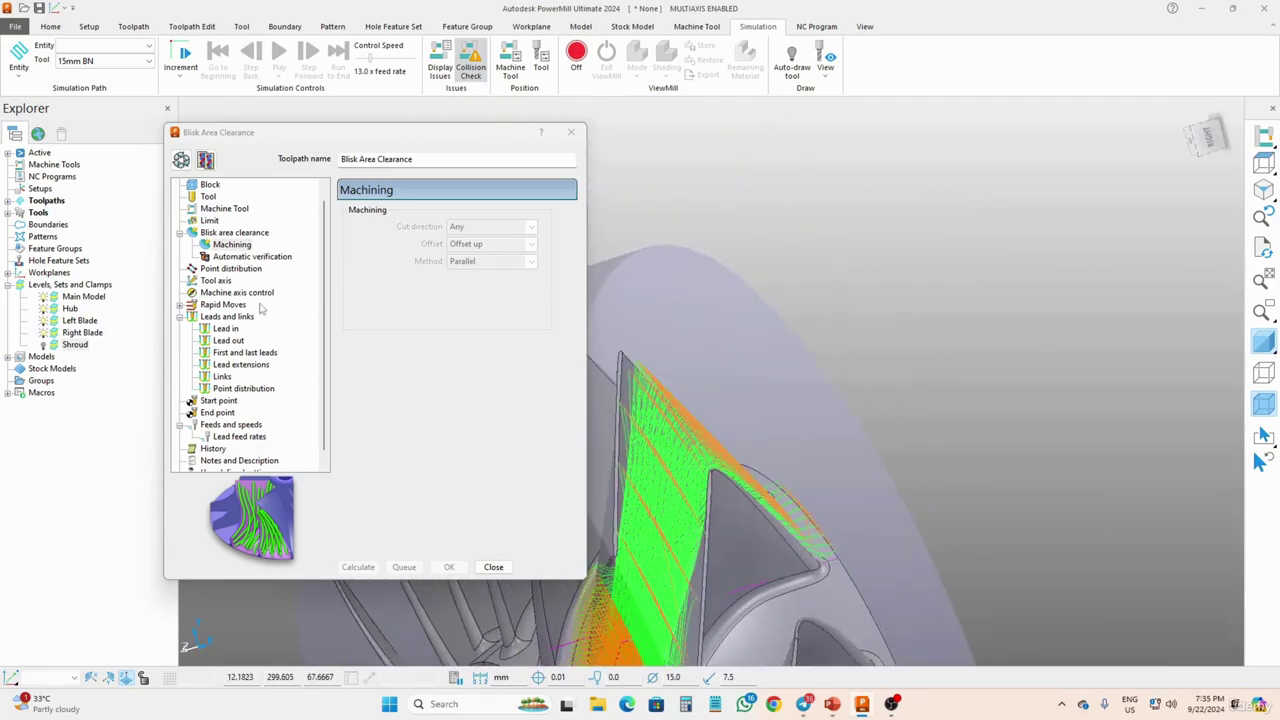
Step: Load the recalculated Blisk Area Clearance toolpath for simulation, play it and watch the tool's passes near the blade tips
left_click(425, 160)
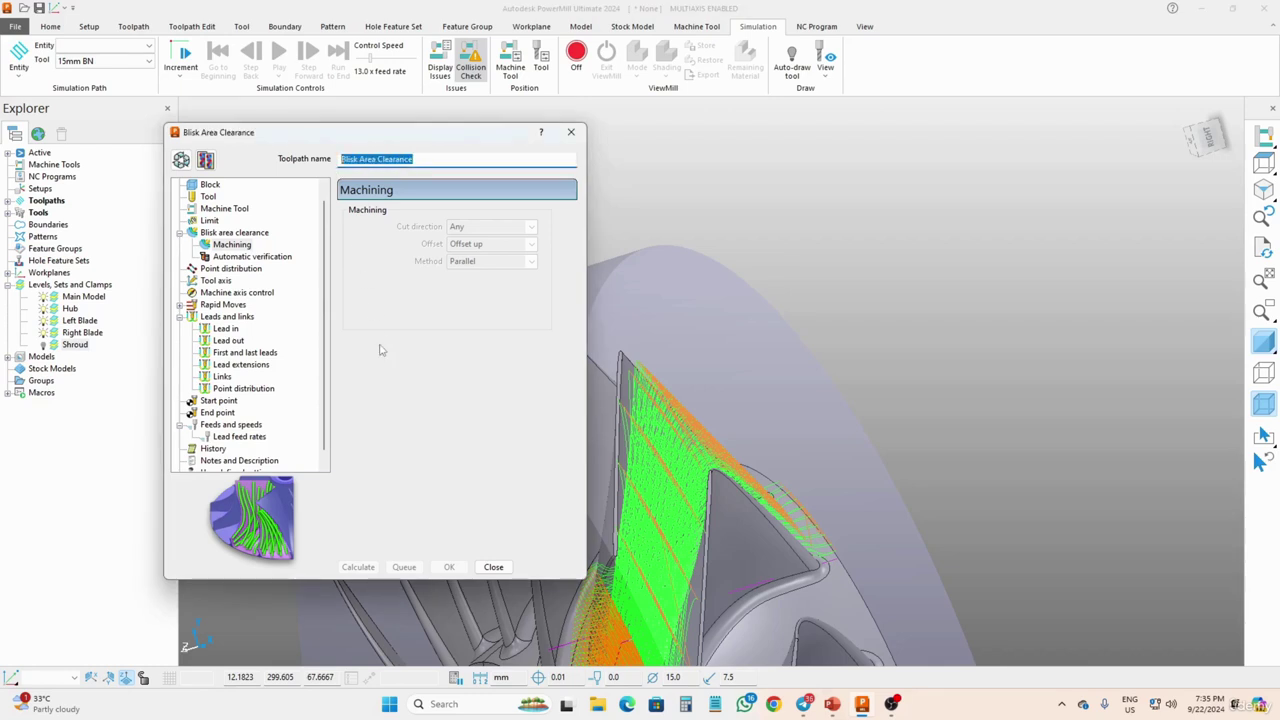
left_click(148, 46)
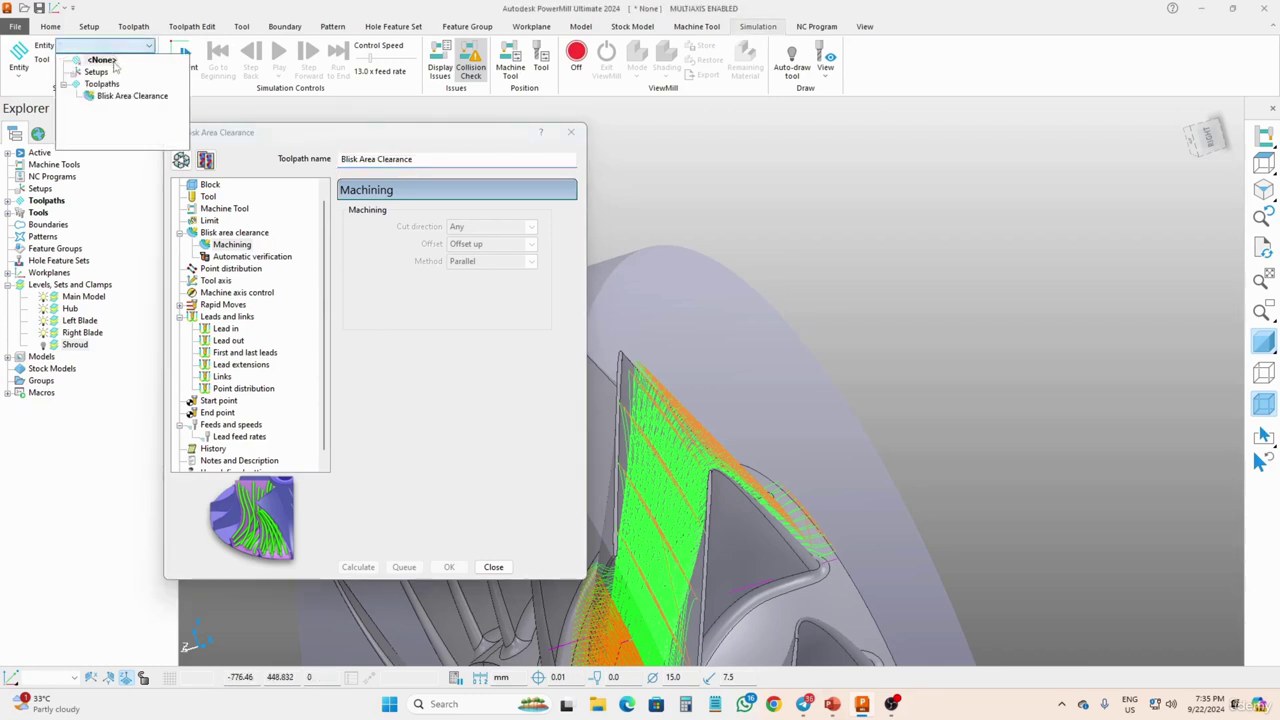
left_click(128, 96)
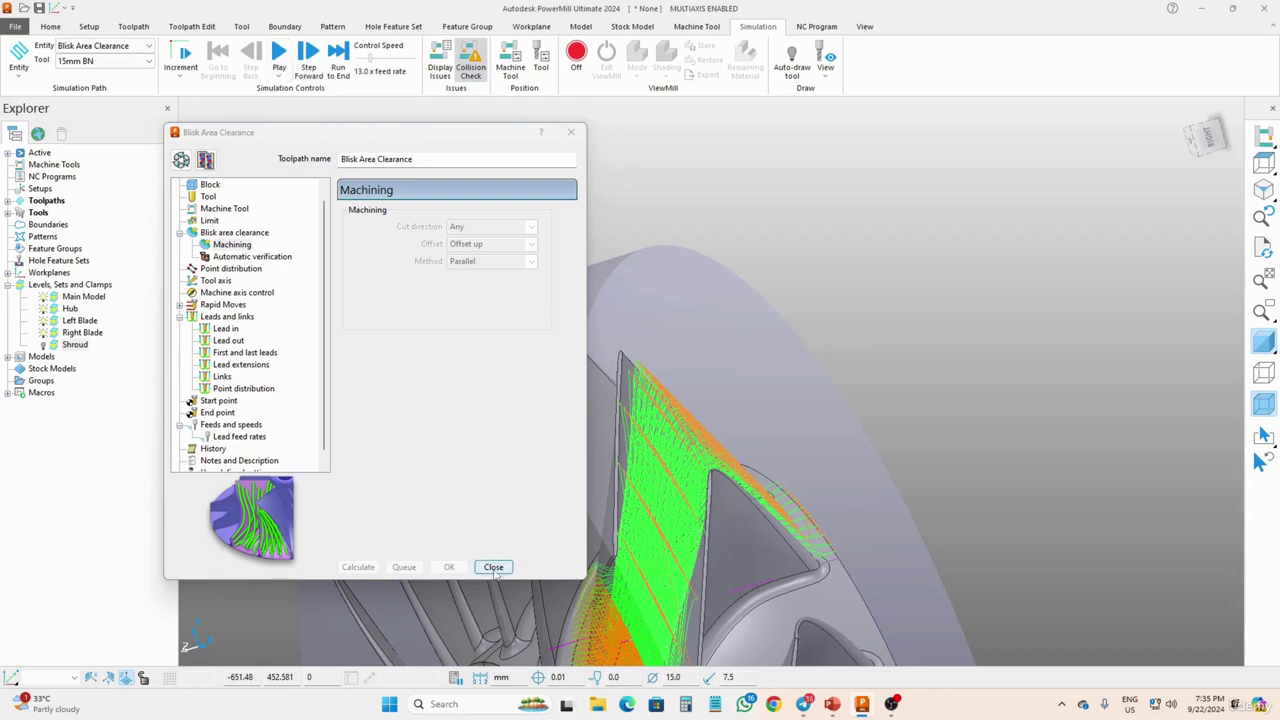
left_click(279, 55)
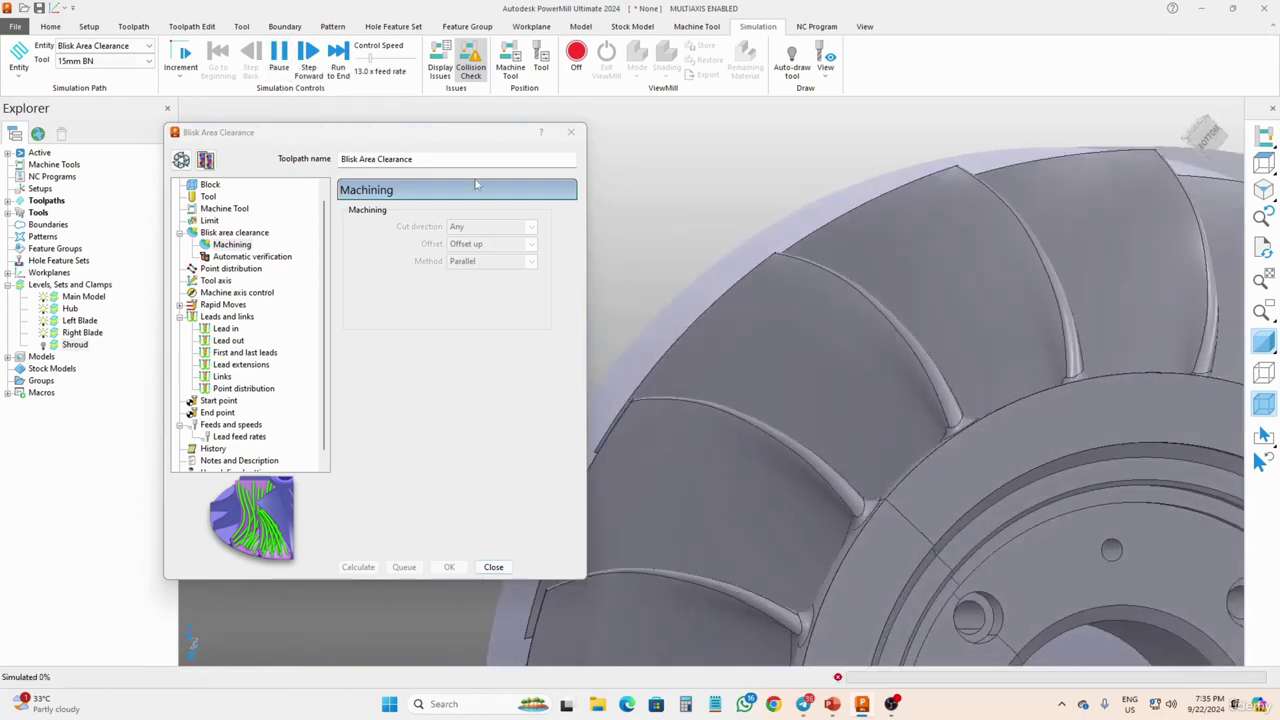
left_click_drag(472, 138, 264, 143)
scroll(771, 426, "down", 8)
middle_click_drag(786, 454, 750, 526)
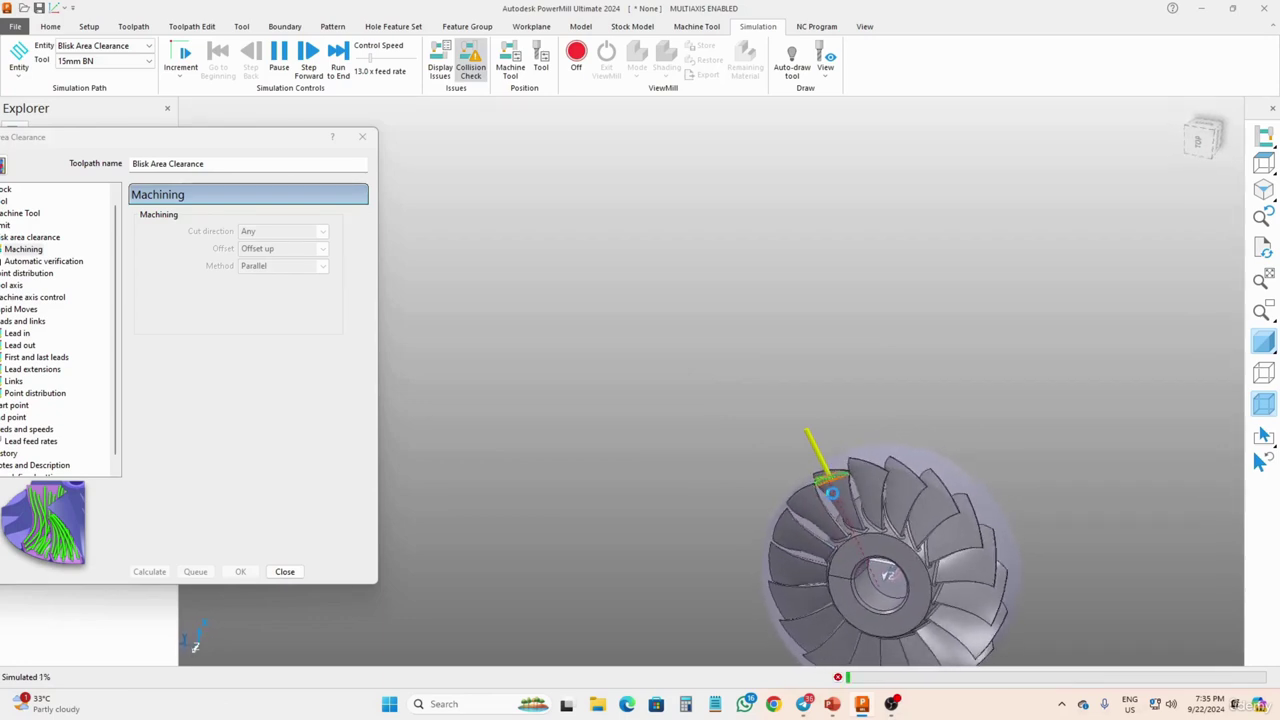
scroll(831, 492, "up", 5)
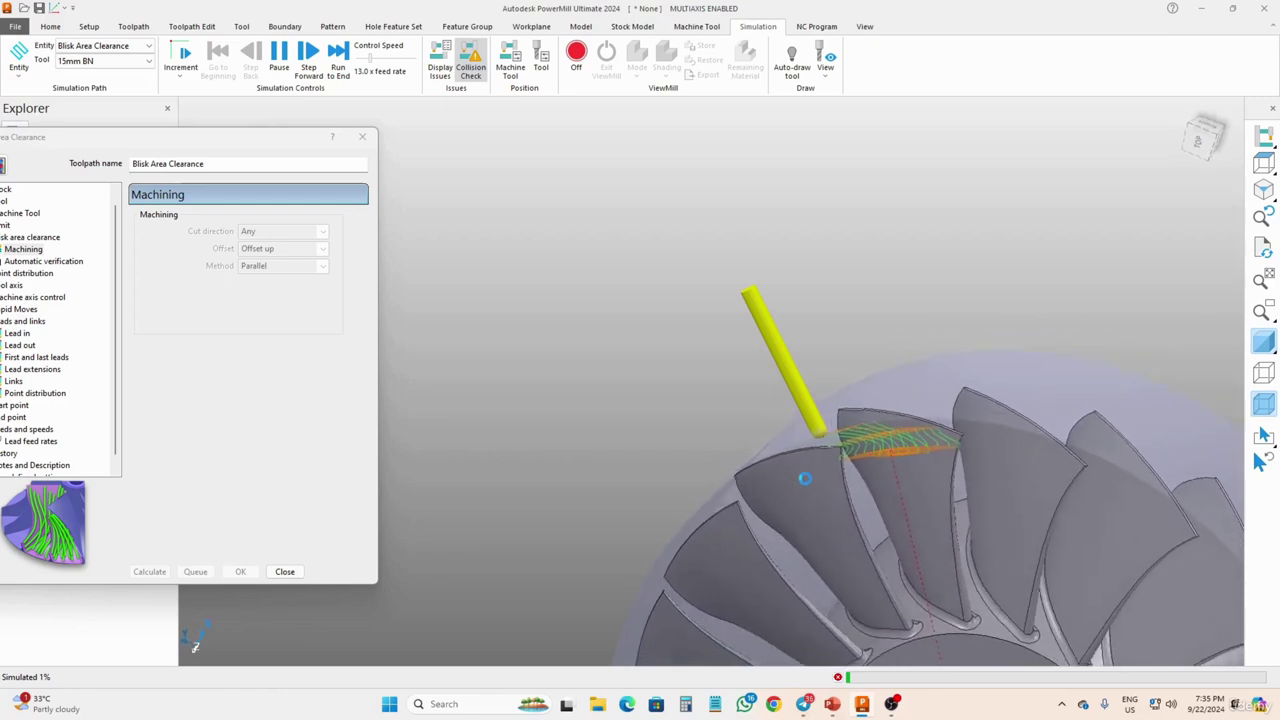
mouse_move(871, 463)
middle_mouse_down()
mouse_move(1069, 477)
mouse_move(1020, 494)
middle_mouse_up()
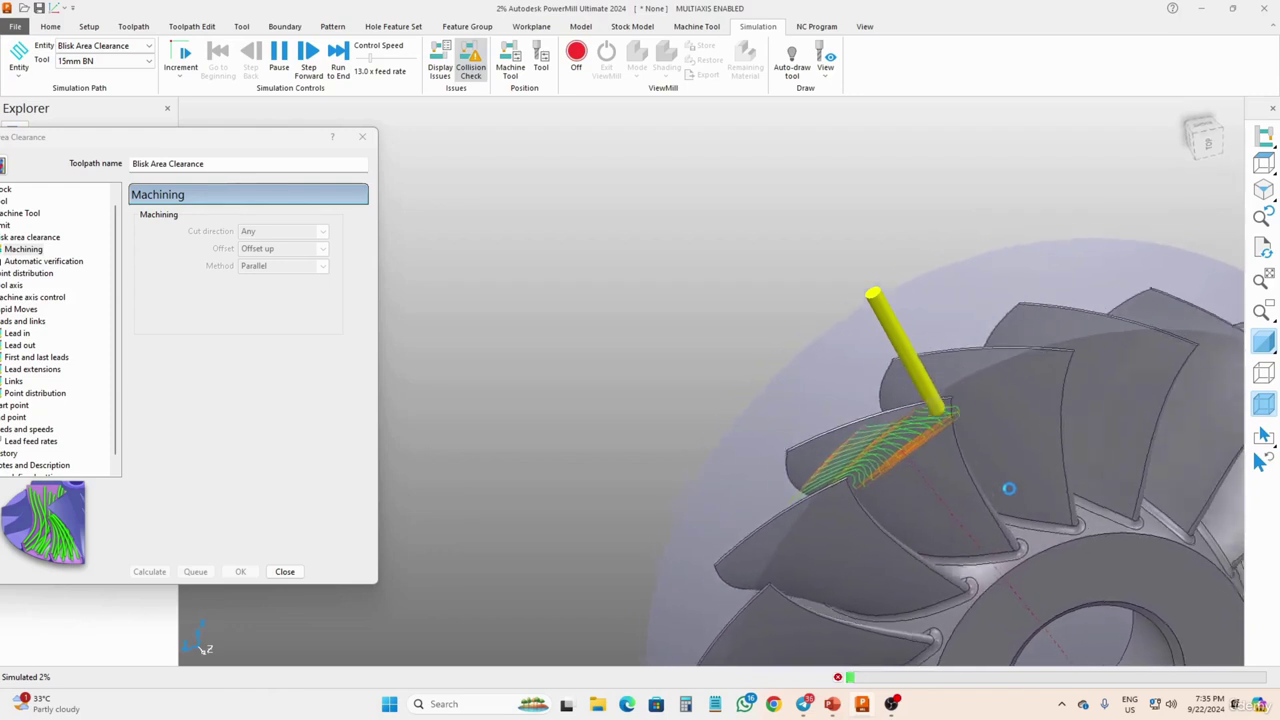
mouse_move(873, 708)
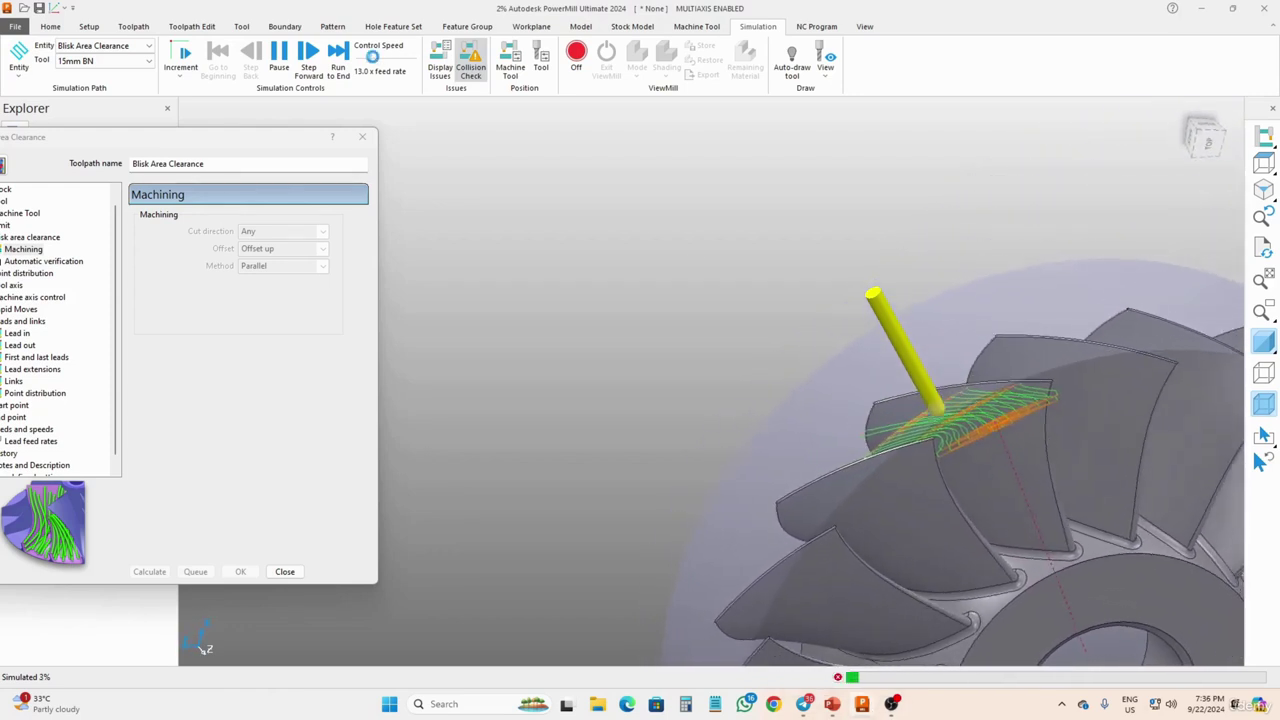
Step: Raise the simulation speed to 35.0 x feed rate and watch the tool work between the blades from several angles
left_click_drag(370, 59, 392, 57)
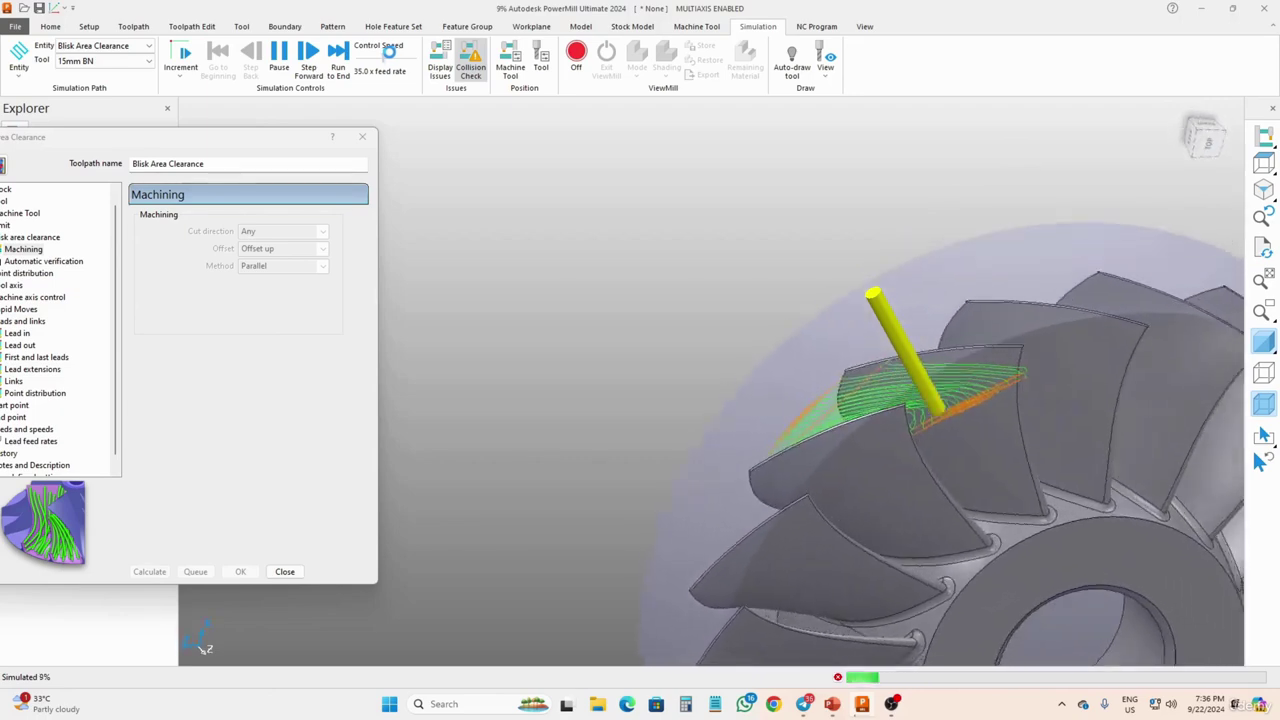
middle_click_drag(746, 447, 556, 489)
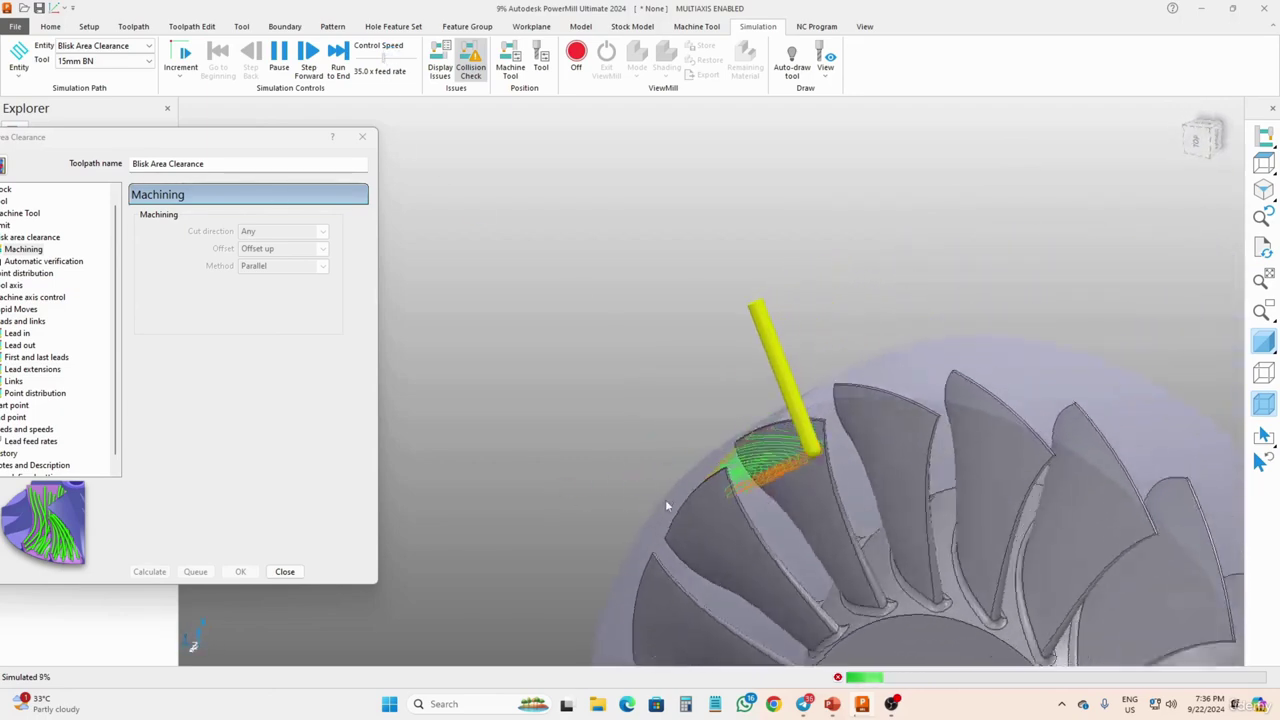
middle_click_drag(851, 504, 683, 337, "shift")
scroll(918, 436, "down", 4)
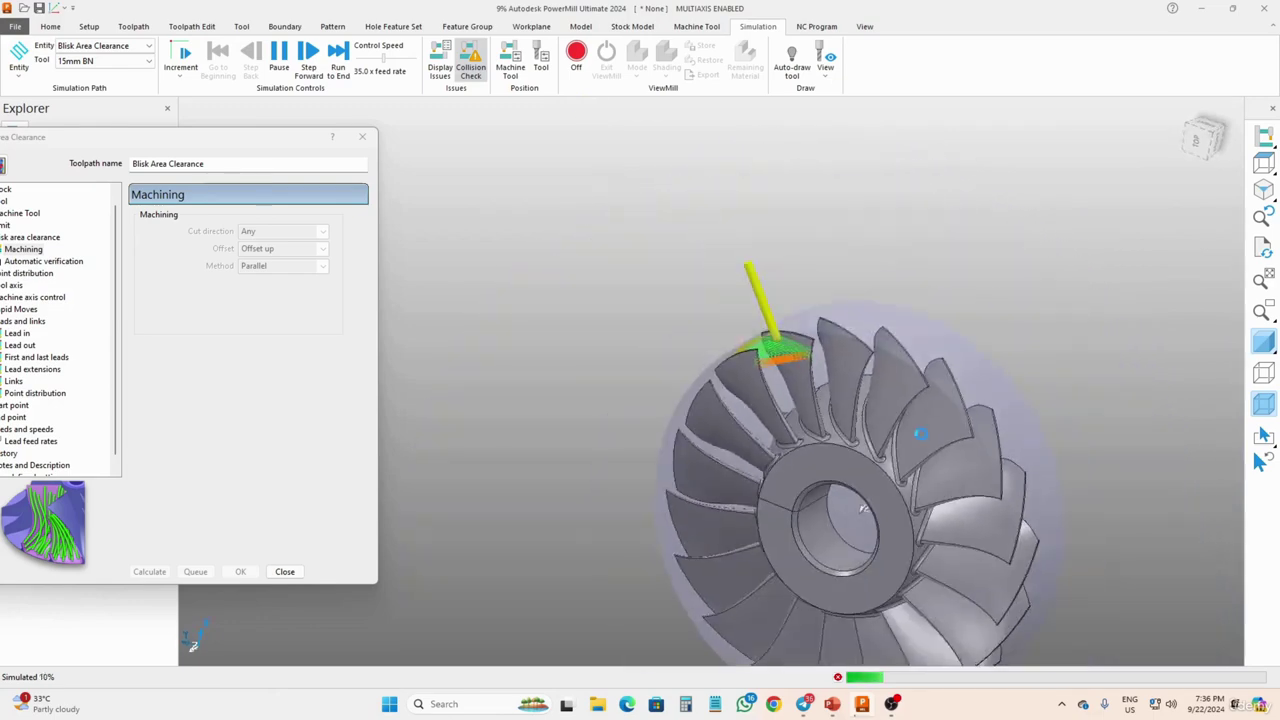
middle_click_drag(905, 440, 820, 484)
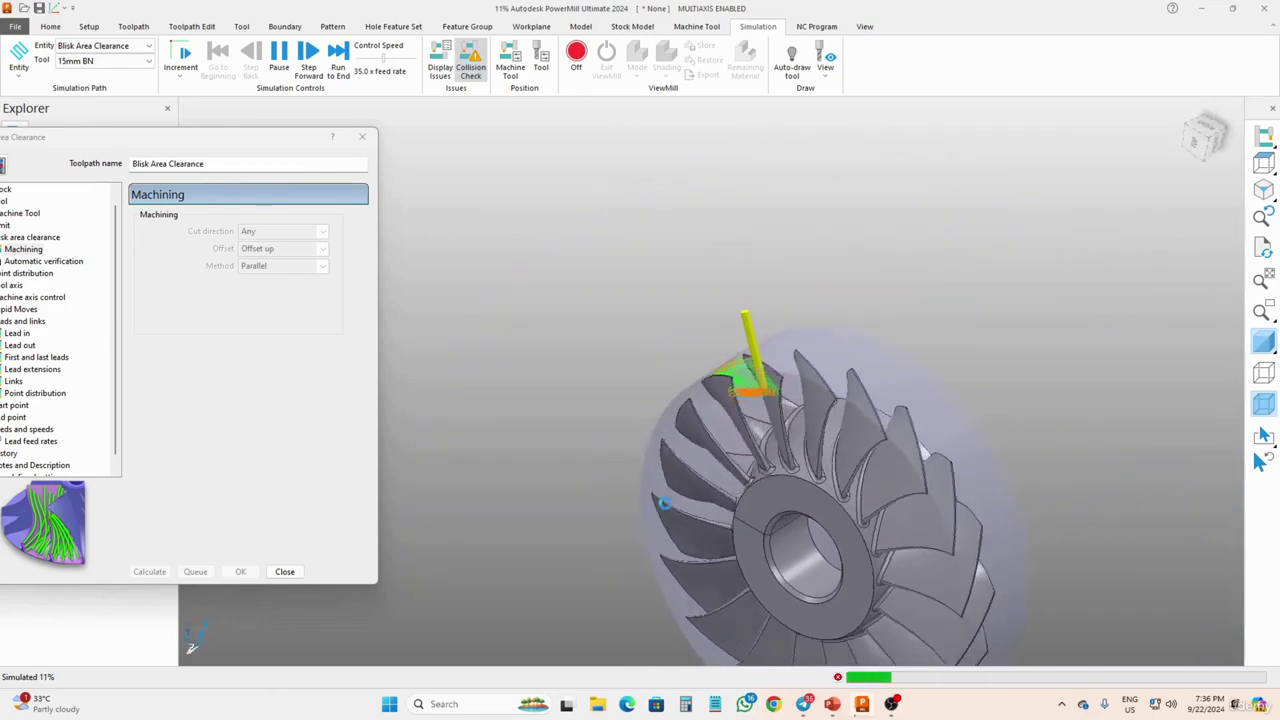
middle_click_drag(823, 518, 826, 366, "shift")
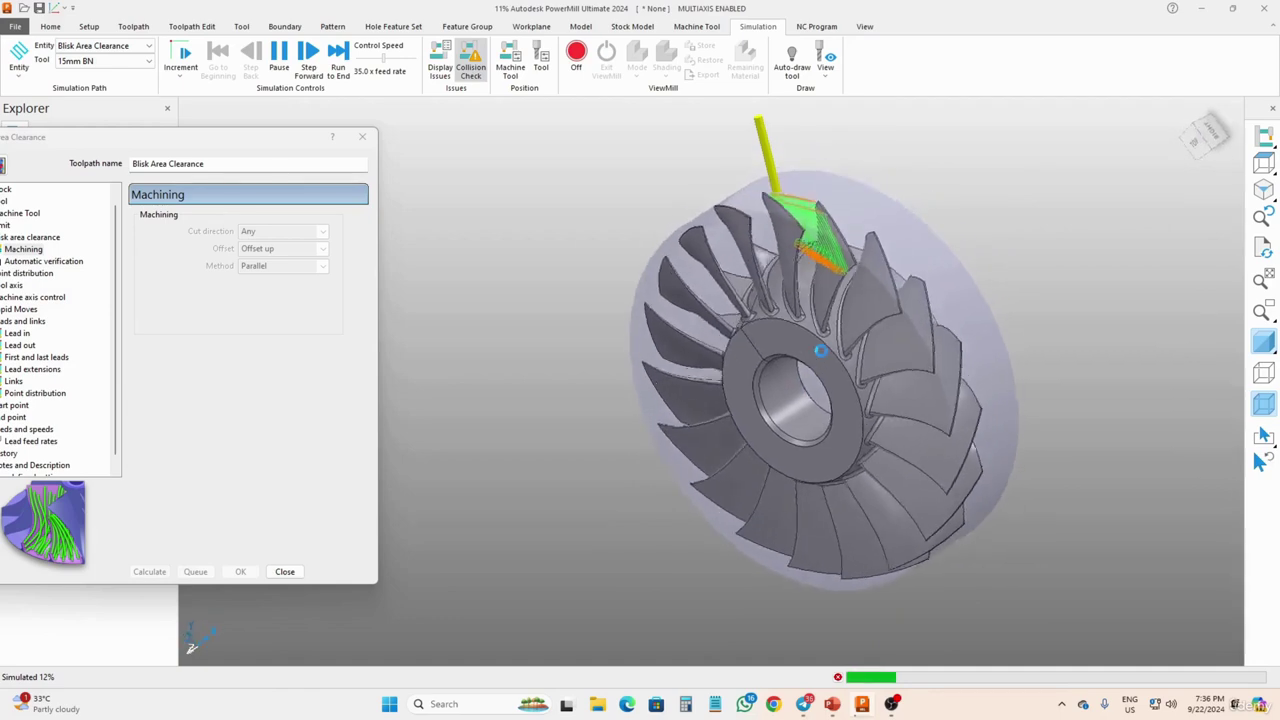
Step: Reopen the Blisk Area Clearance toolpath's blisk definition for editing and have the total number of blades calculated
left_click_drag(187, 128, 384, 124)
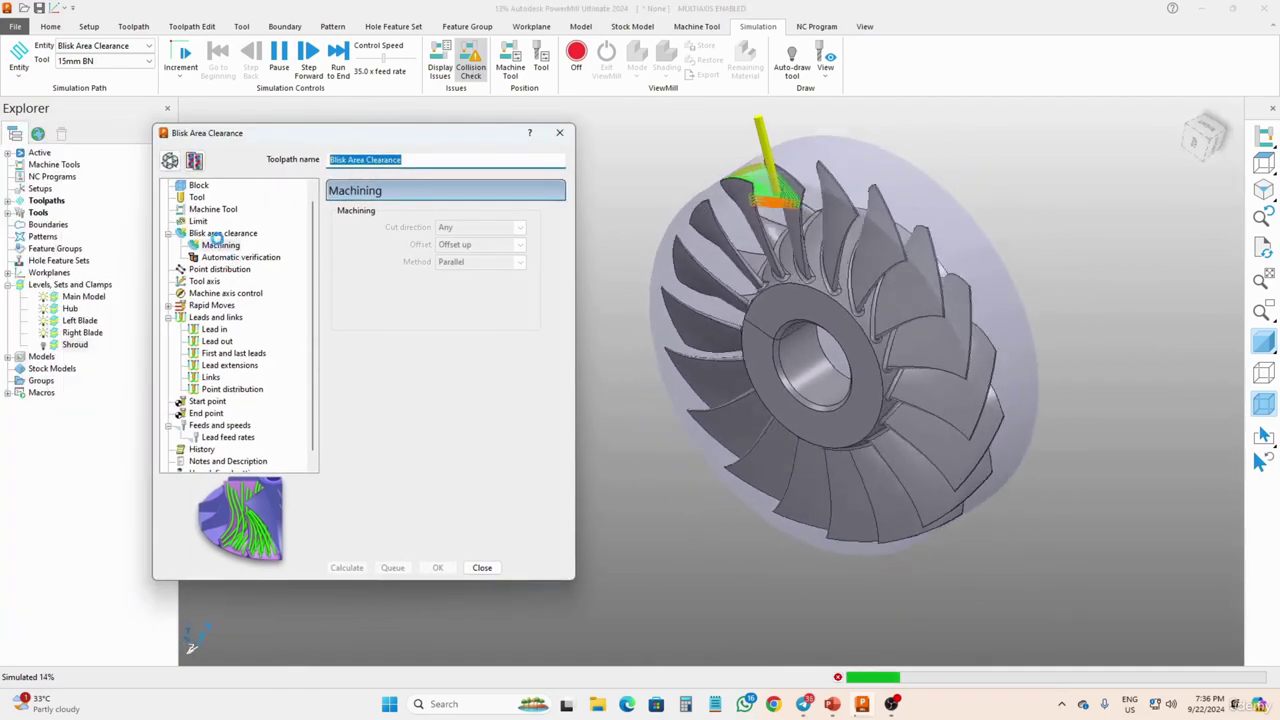
left_click(219, 234)
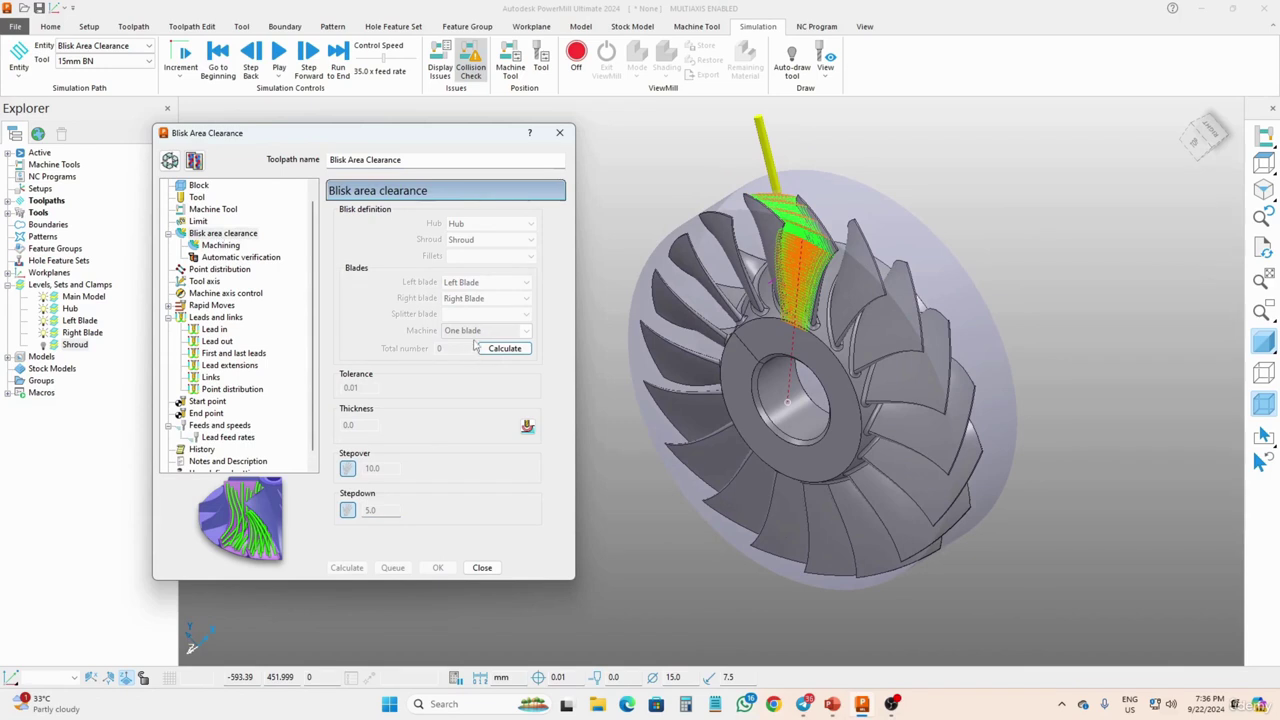
left_click(170, 160)
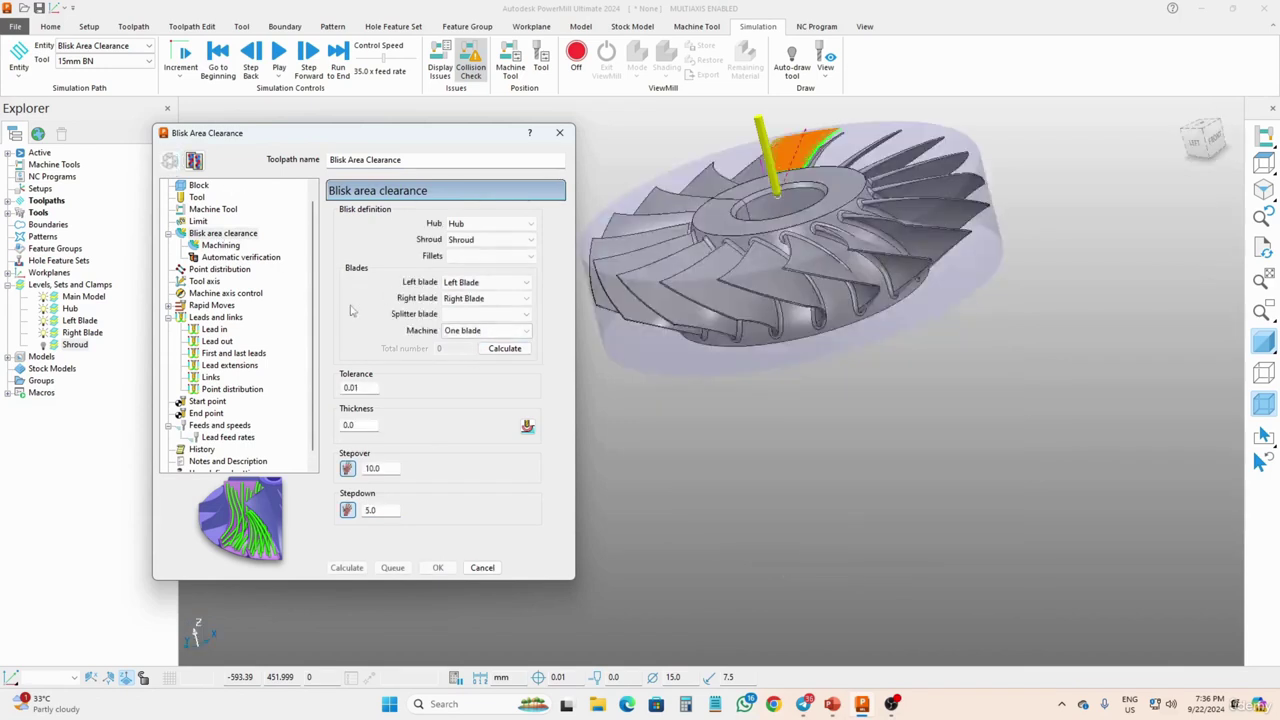
left_click(494, 349)
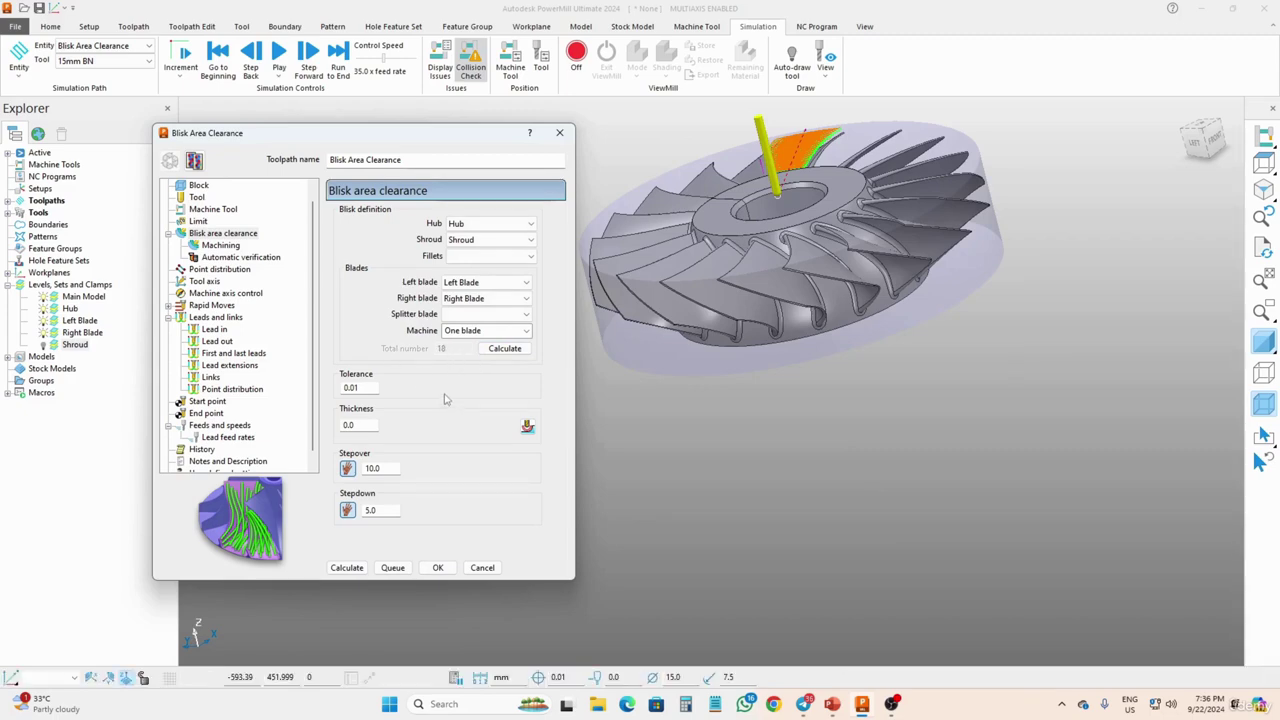
Step: Set the Blisk Area Clearance toolpath to machine All blades and recalculate it
left_click(855, 220)
key("ctrl+5")
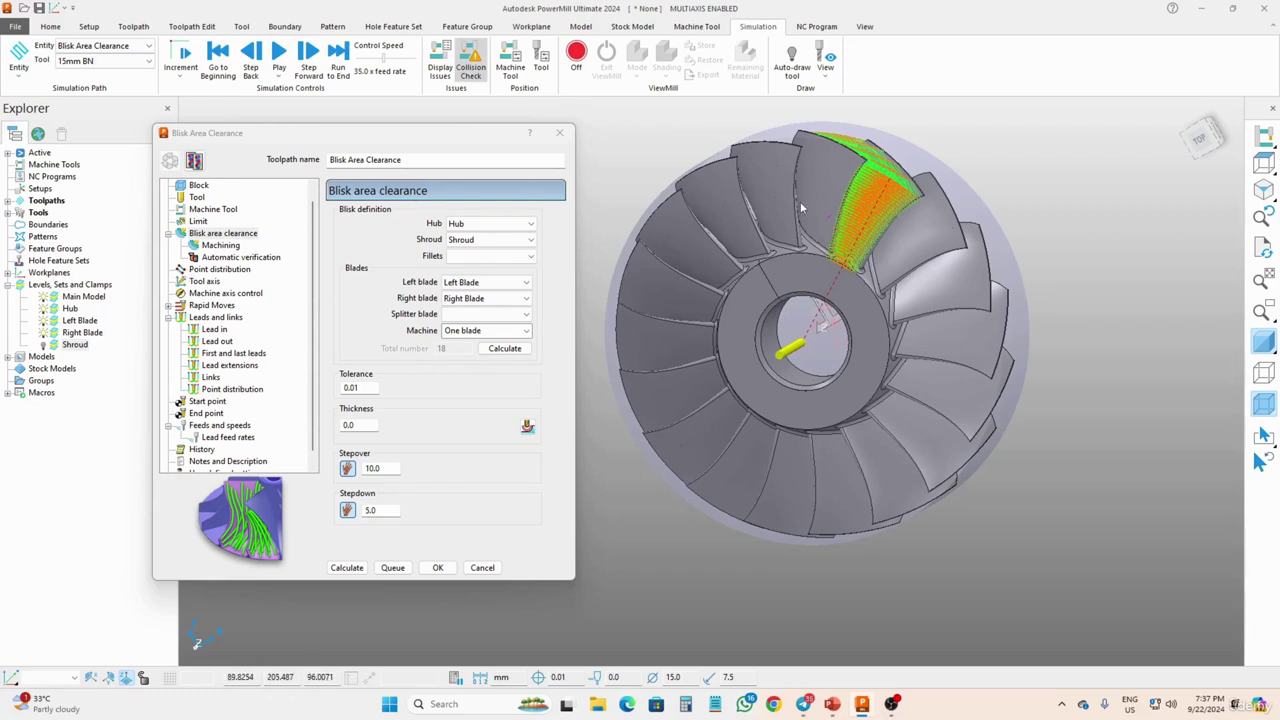
left_click(347, 567)
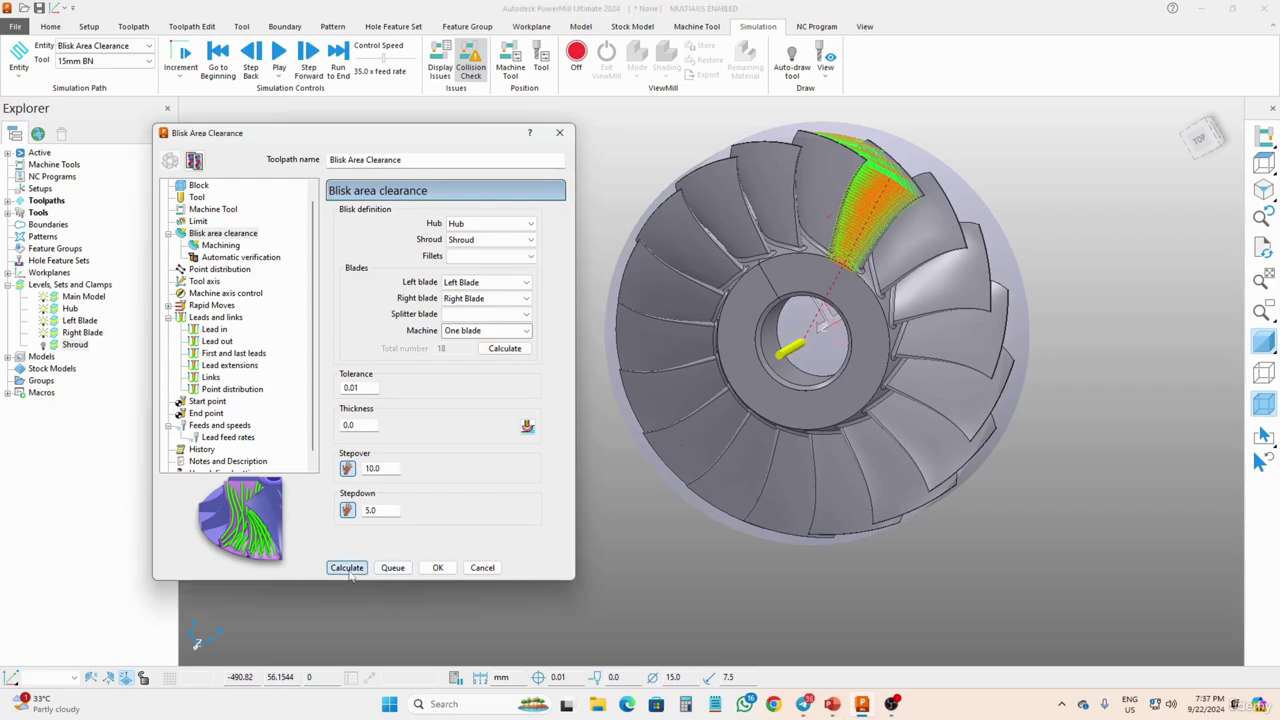
middle_click_drag(1011, 167, 778, 181)
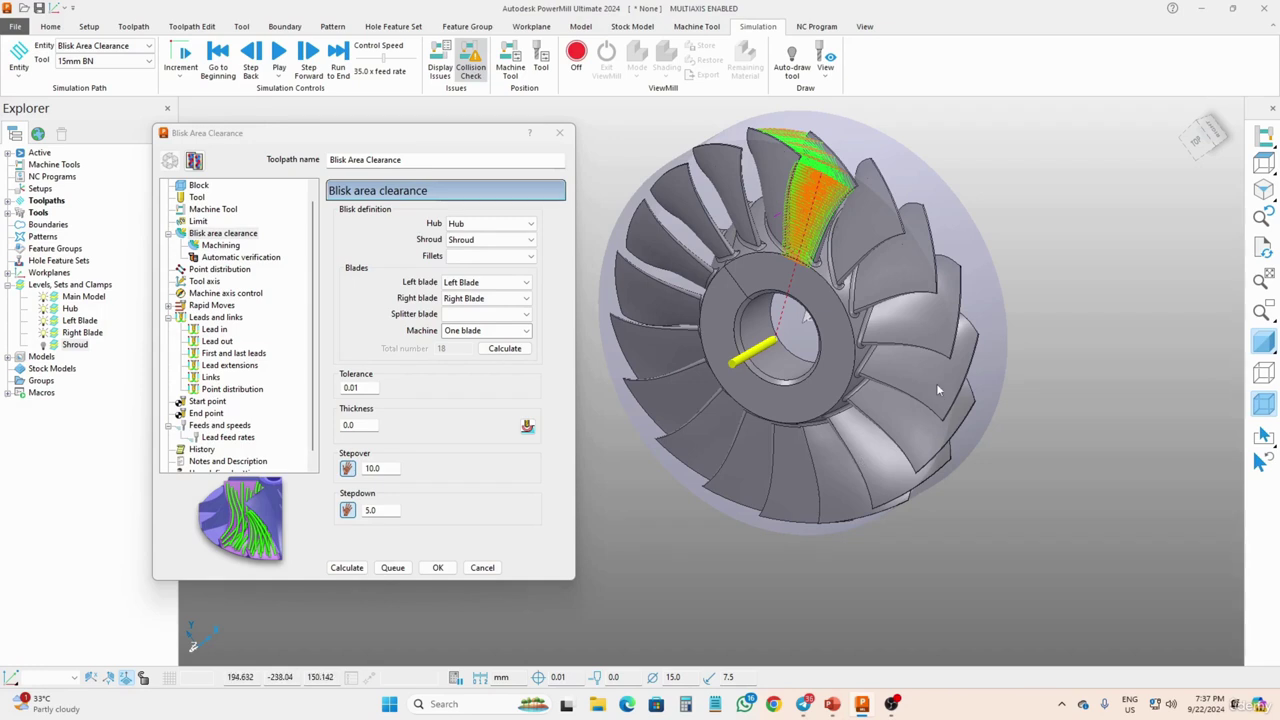
left_click(347, 567)
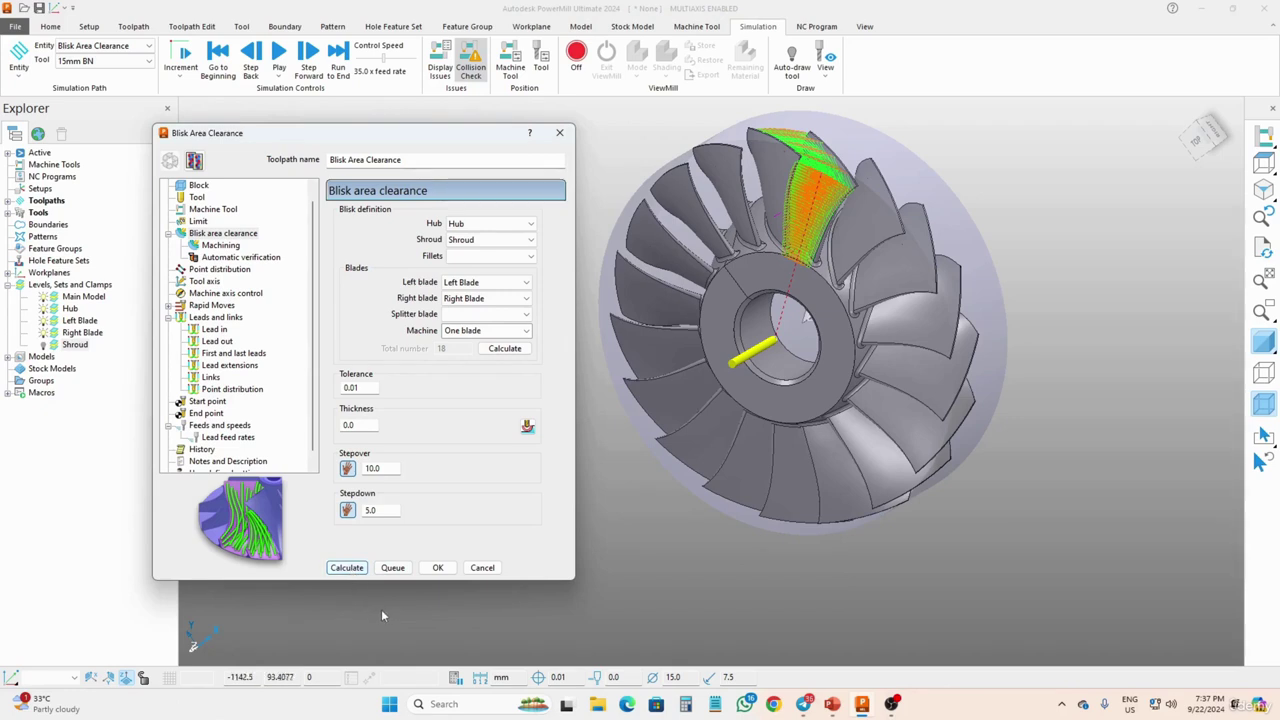
left_click(455, 333)
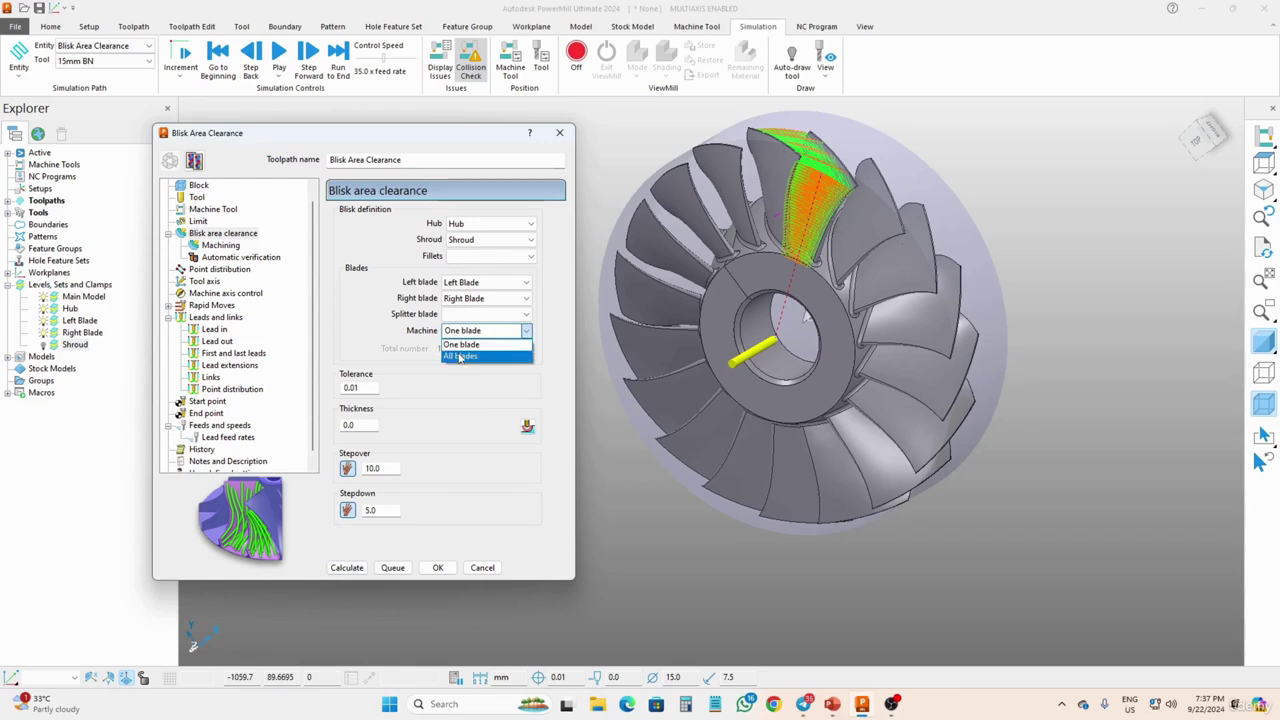
left_click(459, 357)
left_click(347, 568)
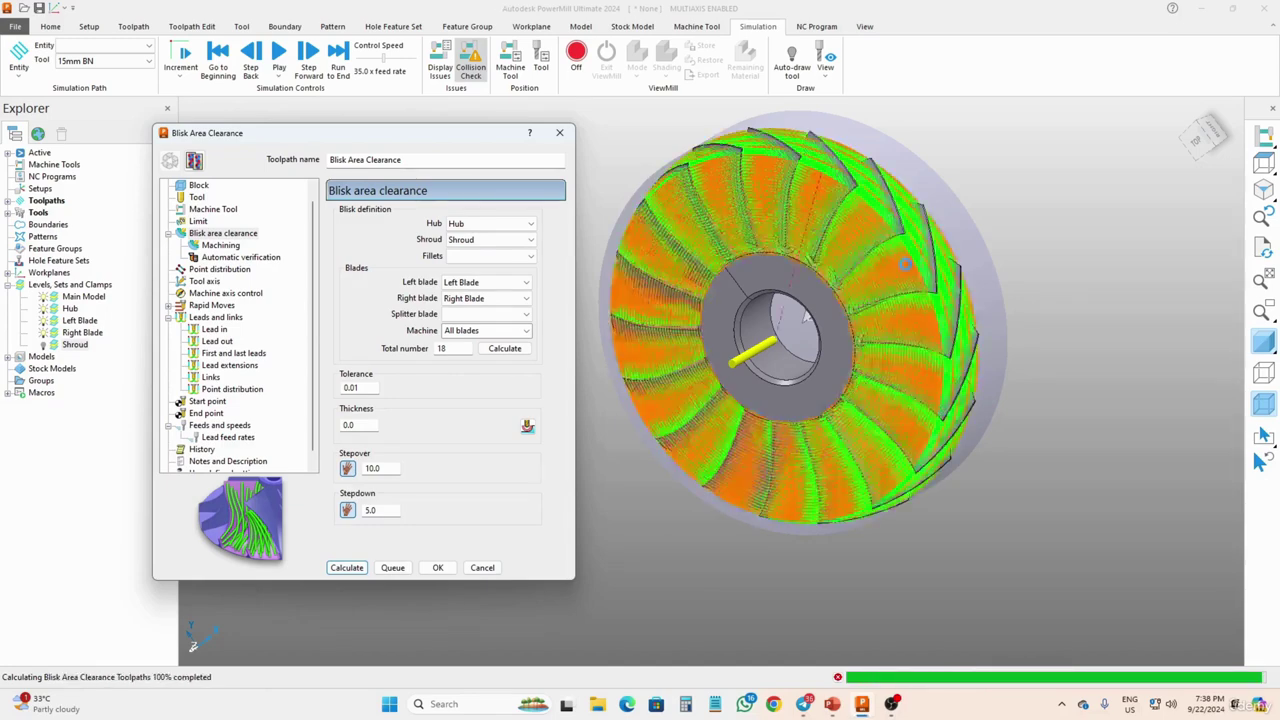
Step: Close the Blisk Area Clearance parameters and examine the passes around the whole blisk from several angles
middle_click_drag(805, 316, 834, 325)
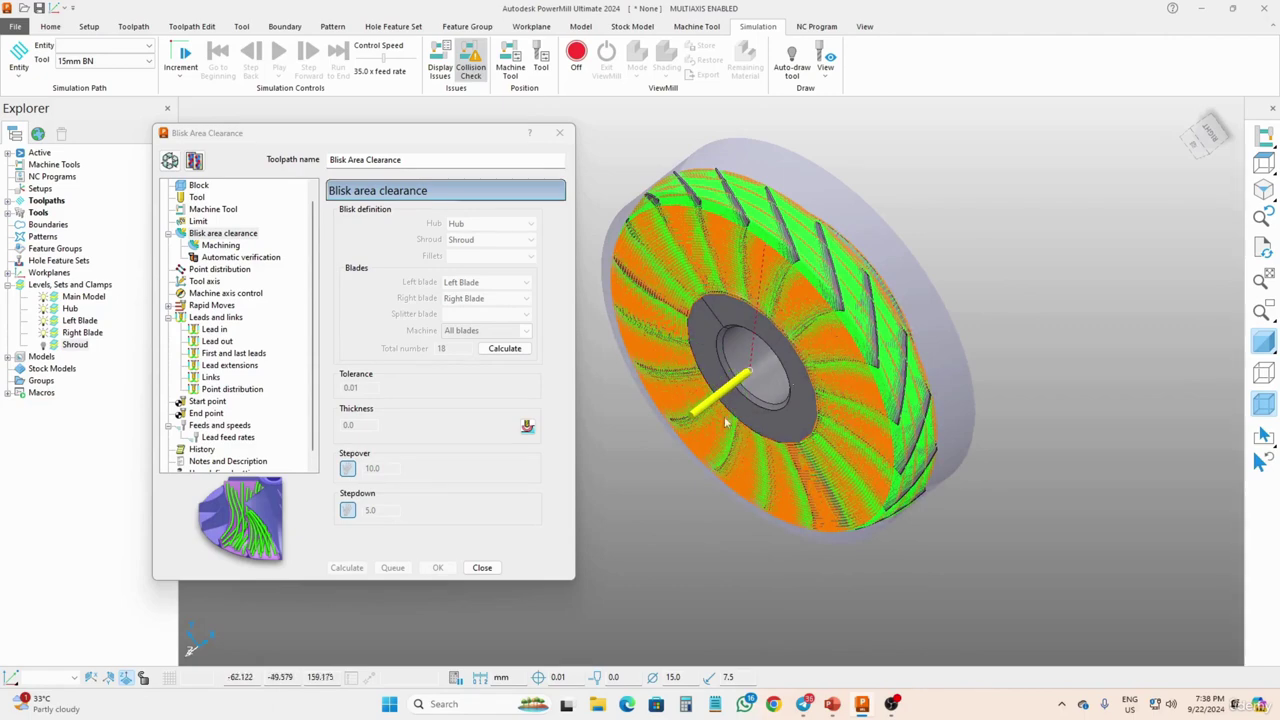
left_click(482, 567)
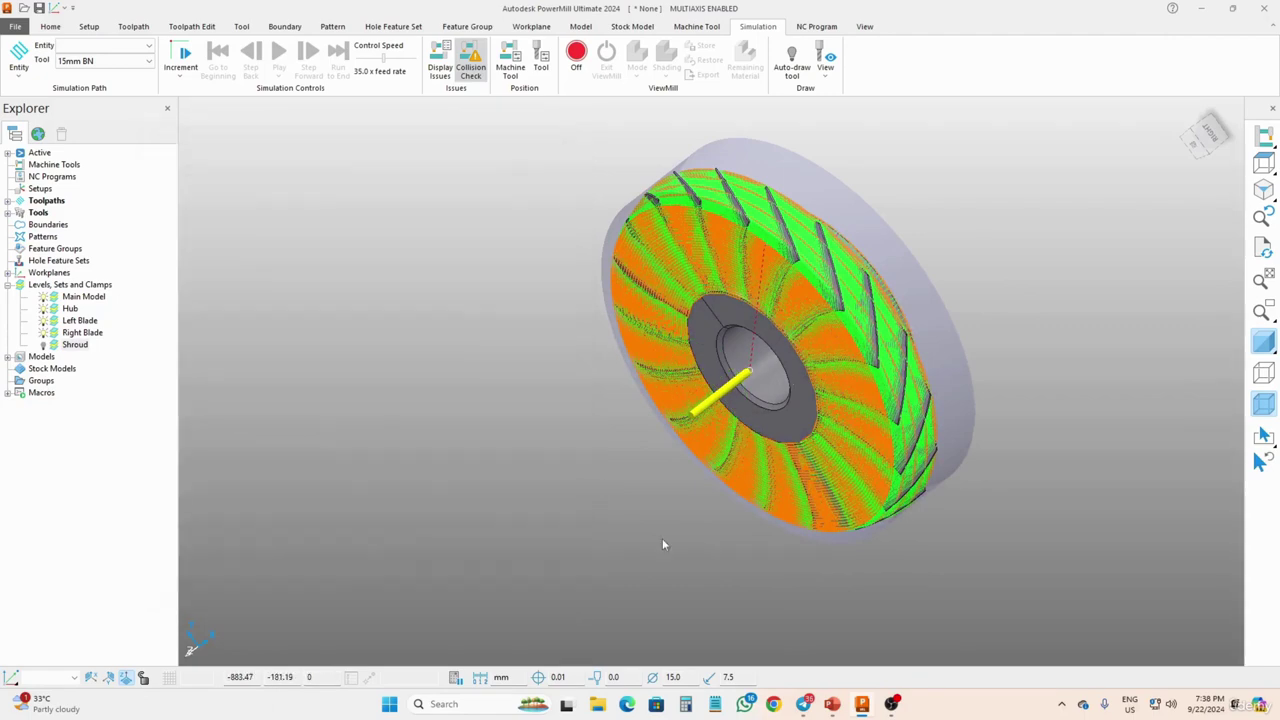
middle_click_drag(662, 538, 651, 489)
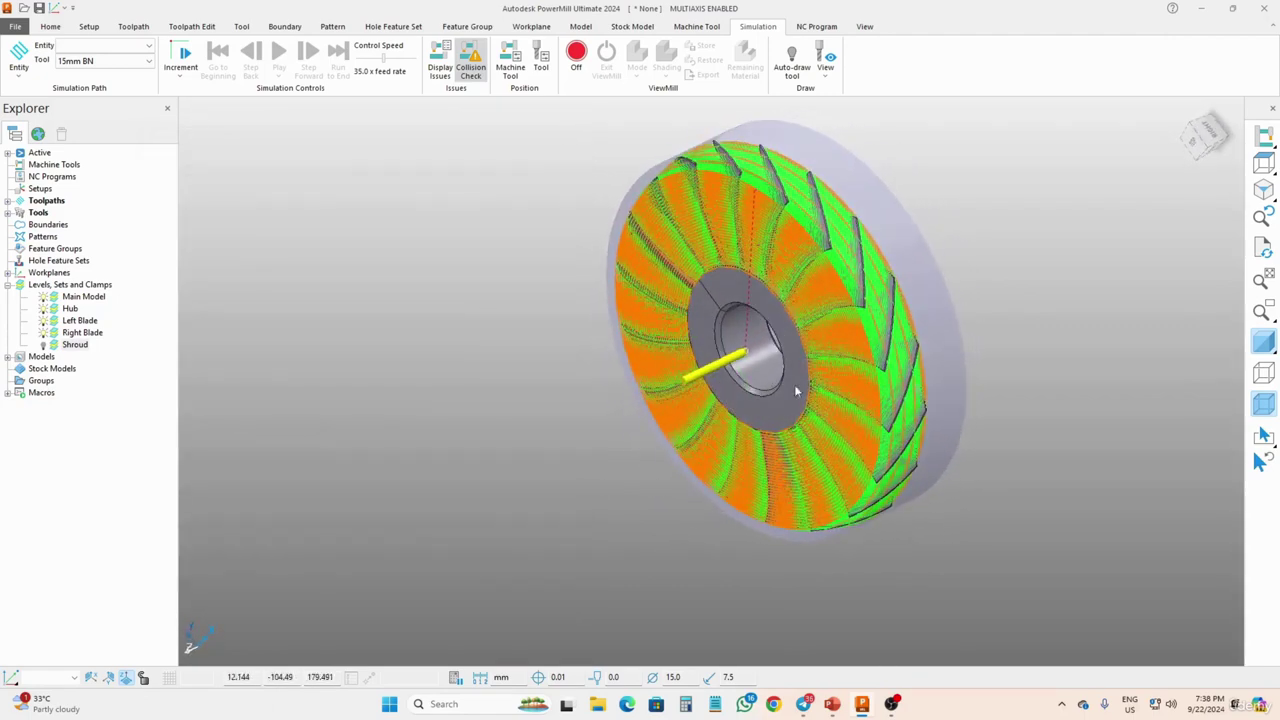
mouse_move(794, 384)
middle_mouse_down()
mouse_move(638, 369)
mouse_move(618, 447)
mouse_move(798, 405)
middle_mouse_up()
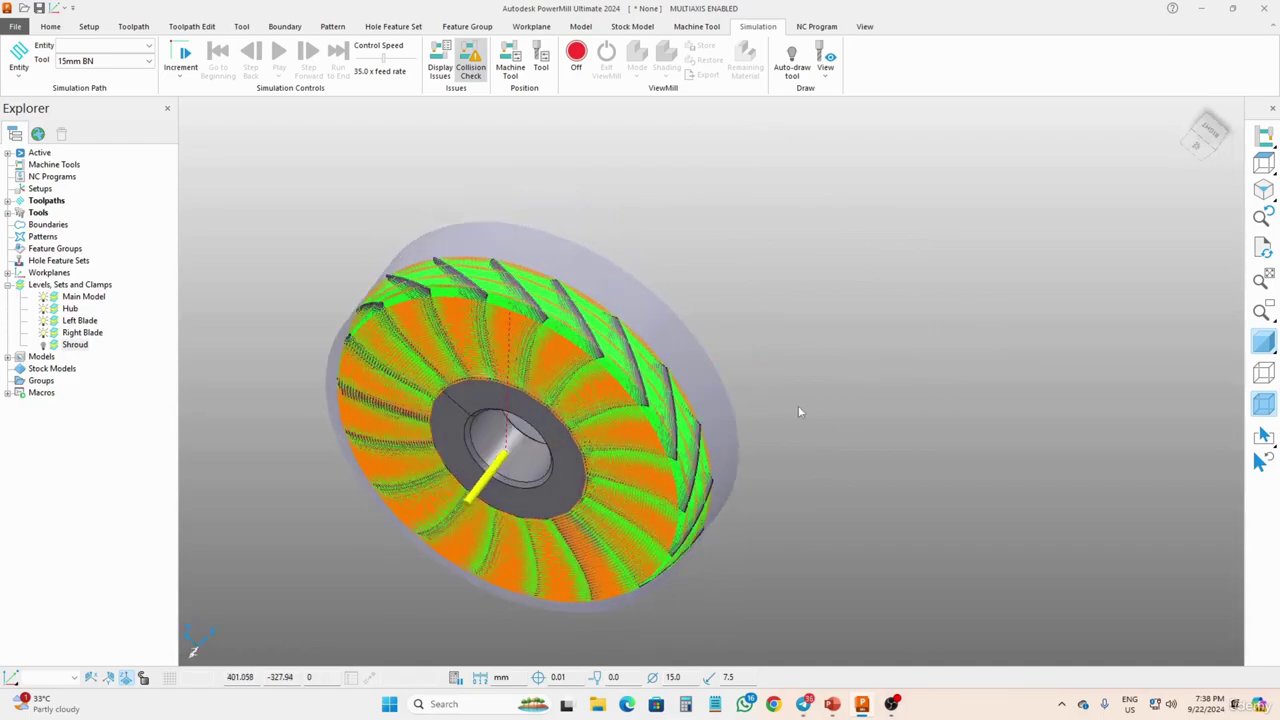
scroll(440, 344, "up", 5)
scroll(440, 344, "down", 5)
middle_click_drag(440, 344, 665, 530)
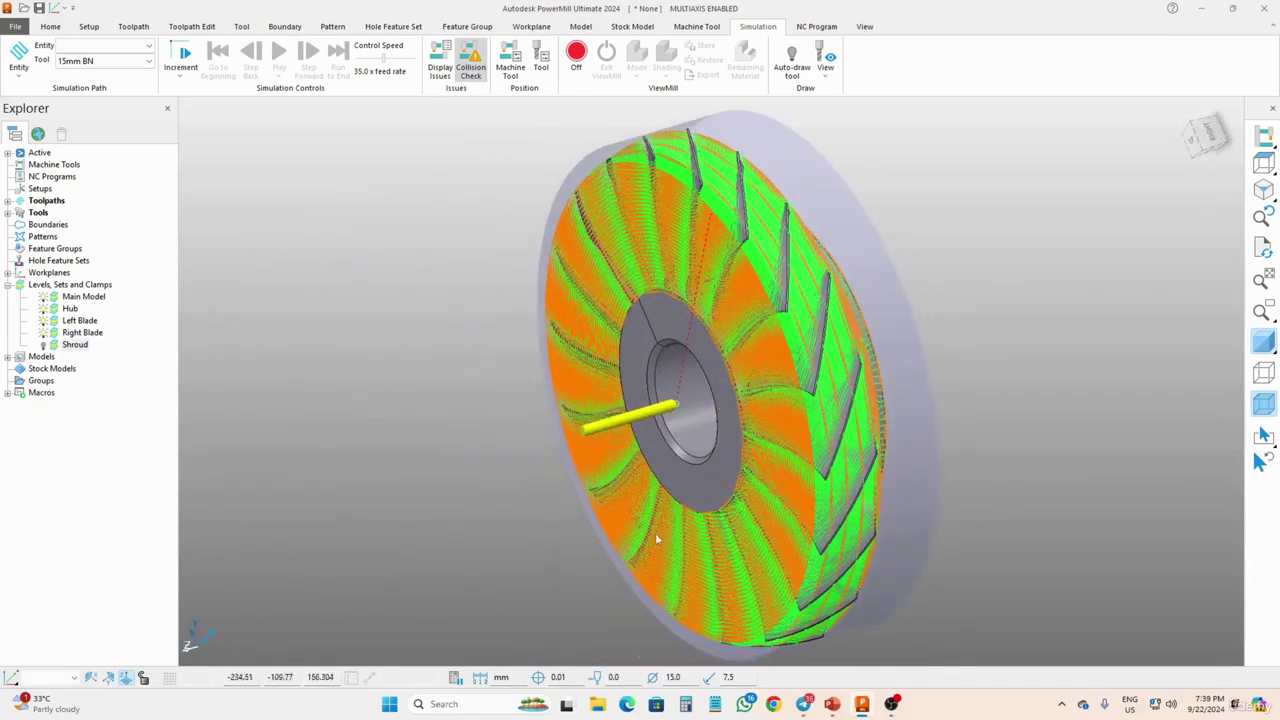